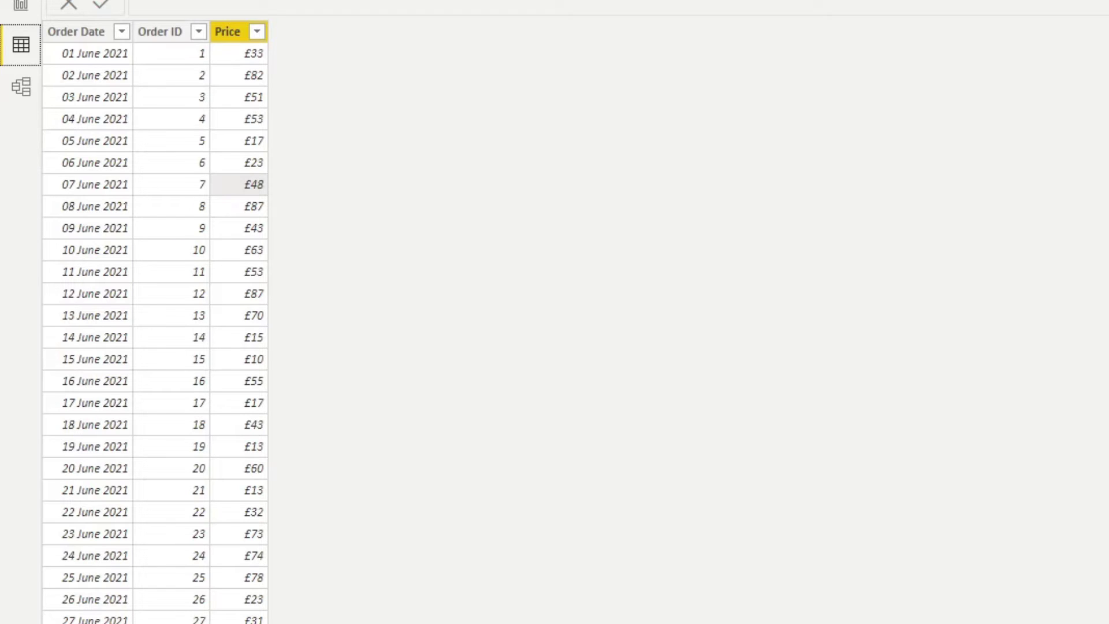
Step: Inspect the 20 June 2021 order's date and price in the Orders data grid
{"action": "left_click", "coordinate": [112, 472]}
{"action": "left_click", "coordinate": [250, 469]}
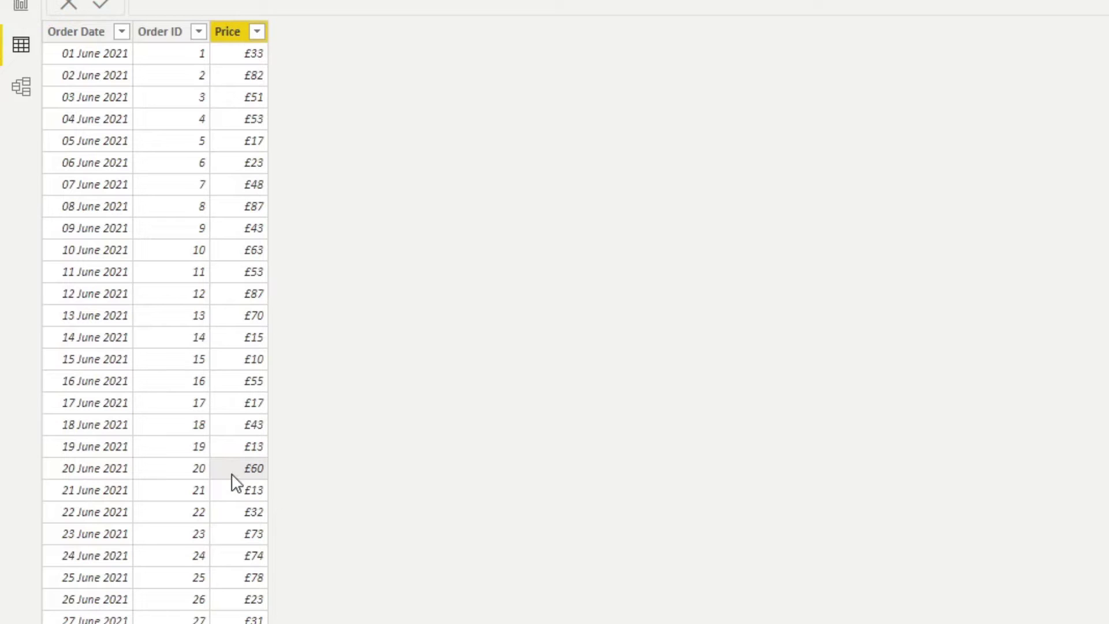
Step: Check the 20 June order's ID, then add an Order Date slicer displayed as a list
{"action": "left_click", "coordinate": [197, 474]}
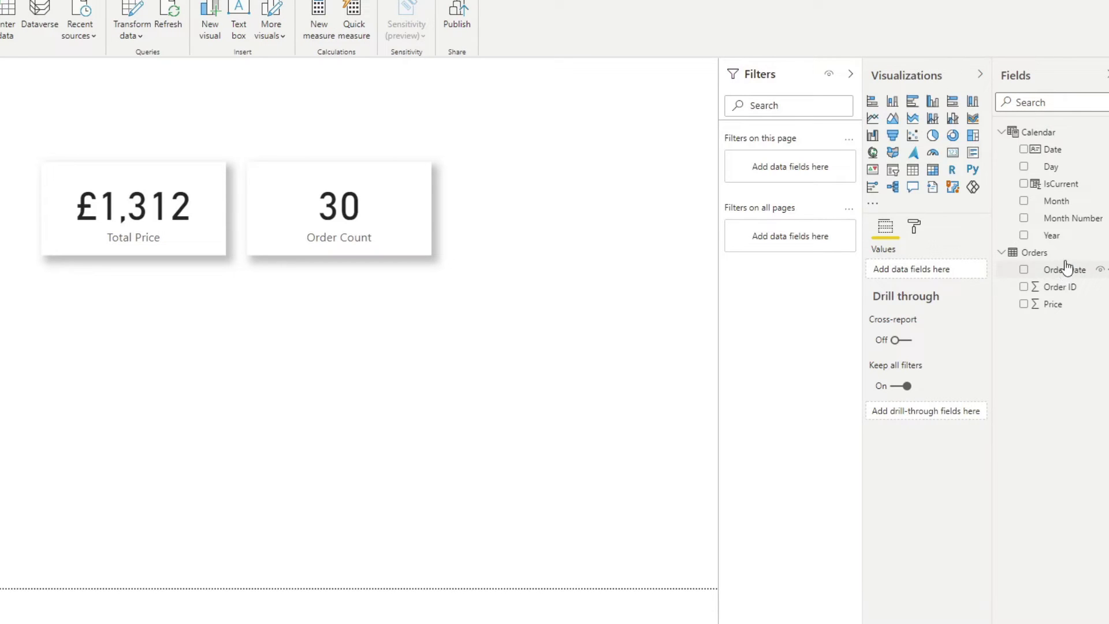
{"action": "left_click_drag", "start_coordinate": [1066, 282], "coordinate": [901, 269]}
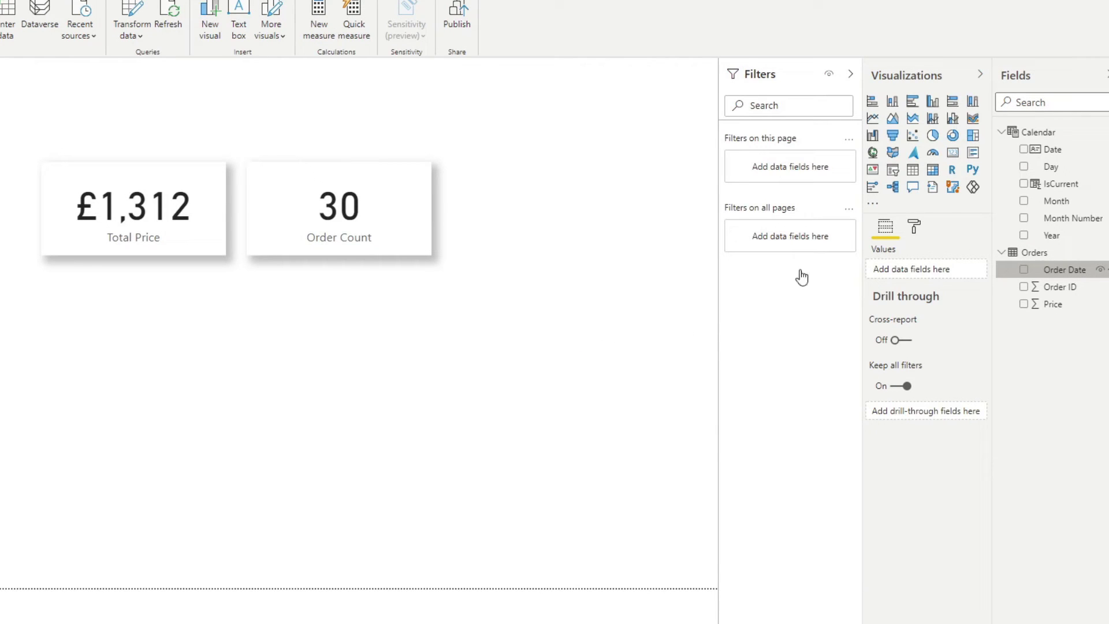
{"action": "left_click", "coordinate": [894, 174]}
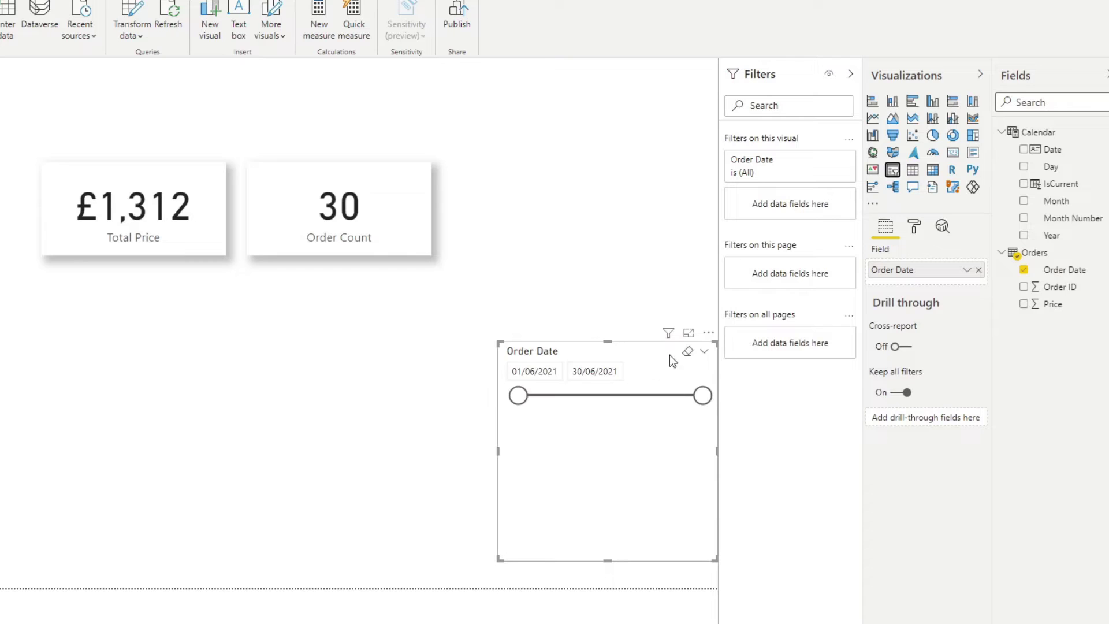
{"action": "left_click", "coordinate": [704, 351]}
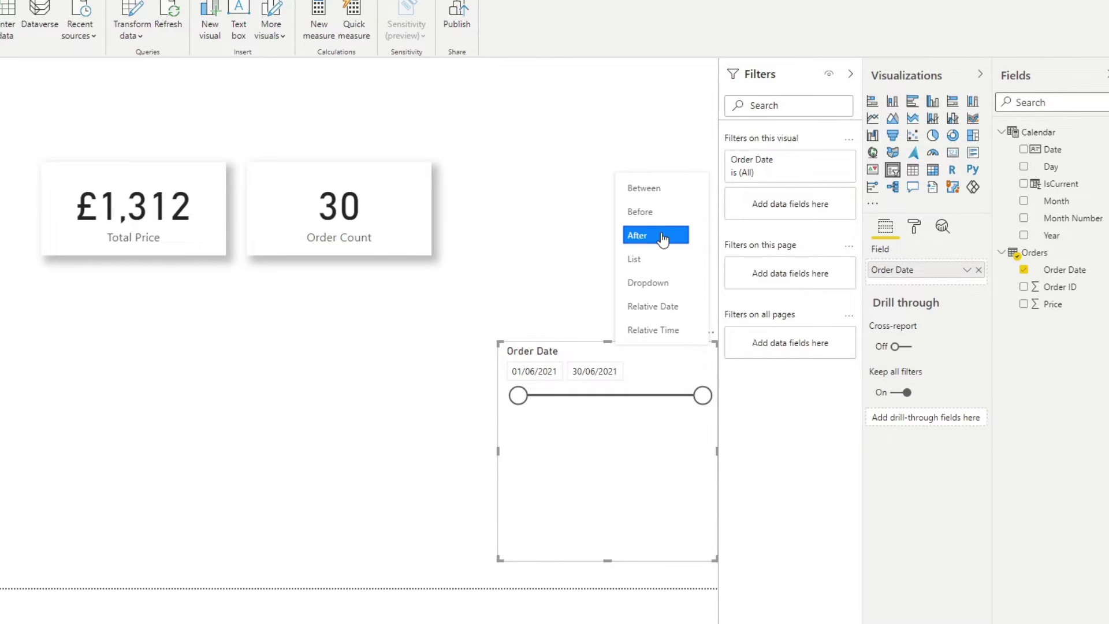
{"action": "left_click", "coordinate": [662, 259]}
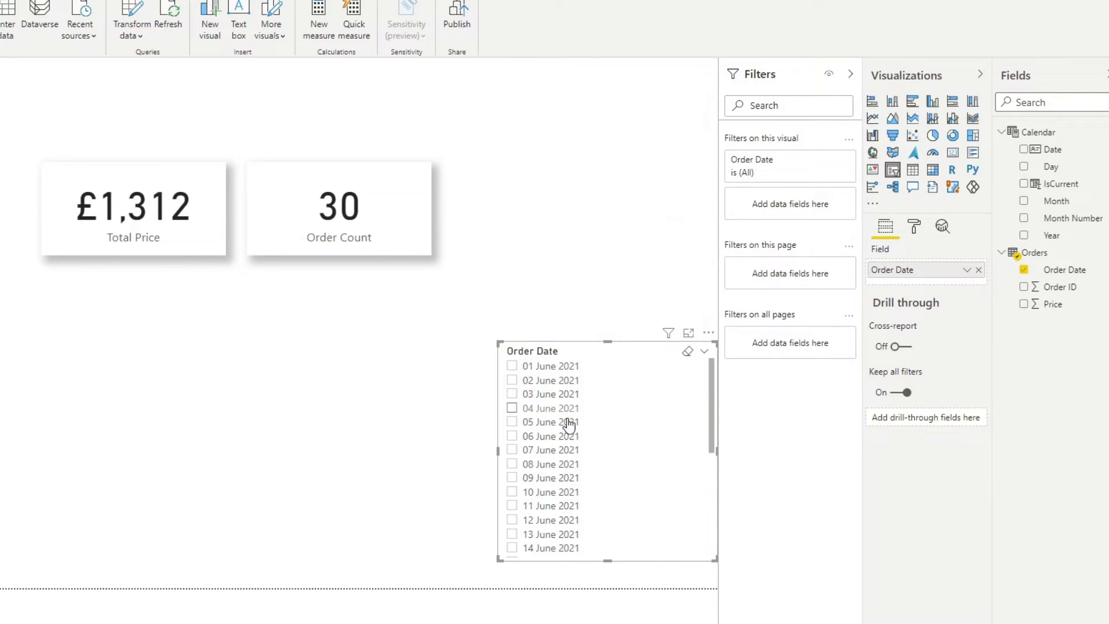
Step: Tick 20 June 2021 in the slicer to test the cards, then delete the slicer
{"action": "scroll", "coordinate": [575, 421], "scroll_direction": "down", "scroll_amount": 5}
{"action": "left_click", "coordinate": [551, 414]}
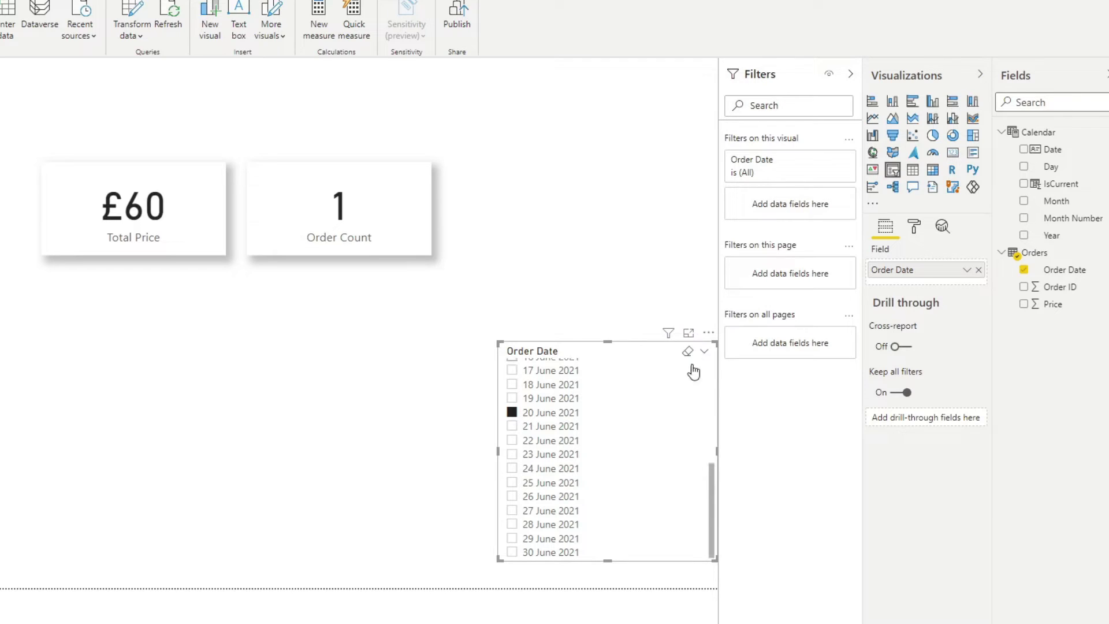
{"action": "key", "text": "Delete"}
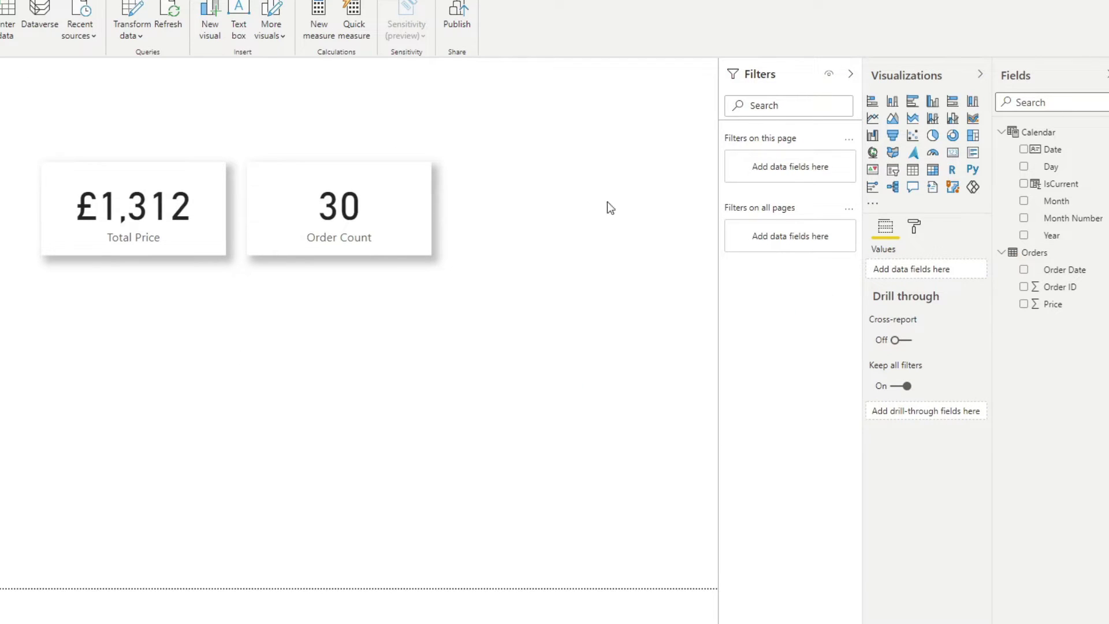
{"action": "left_click", "coordinate": [186, 234]}
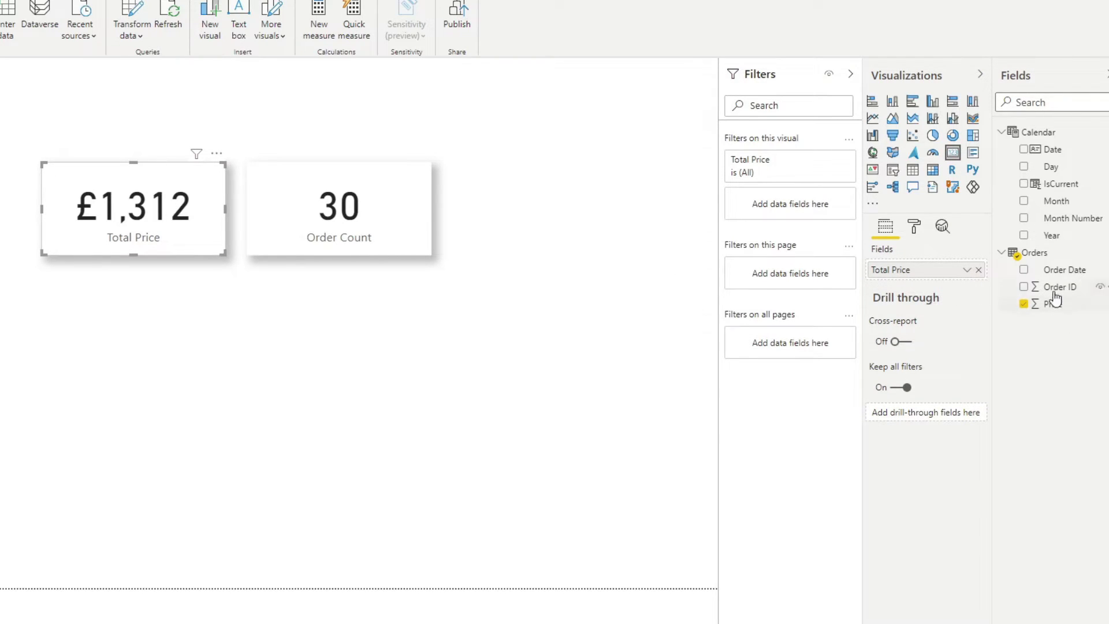
{"action": "left_click", "coordinate": [967, 269]}
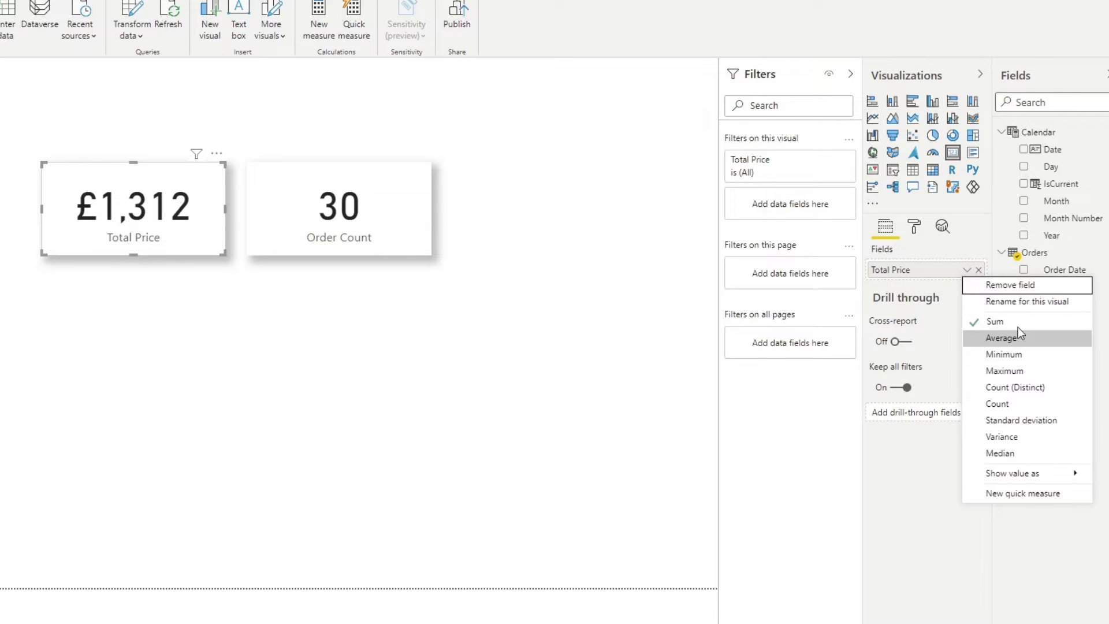
{"action": "left_click", "coordinate": [951, 289]}
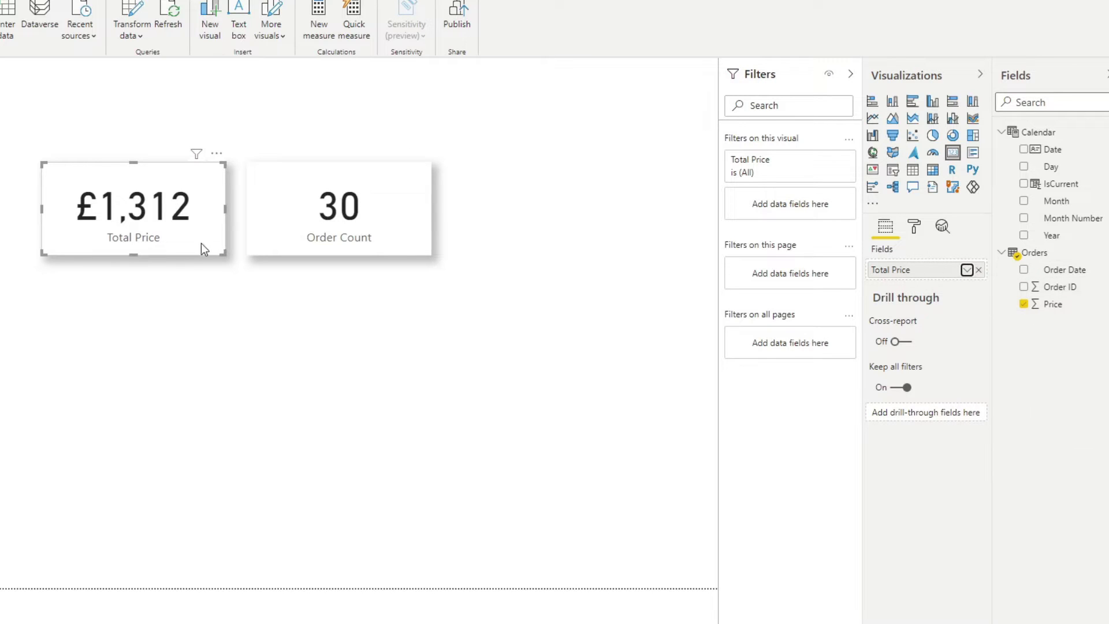
{"action": "left_click", "coordinate": [324, 223]}
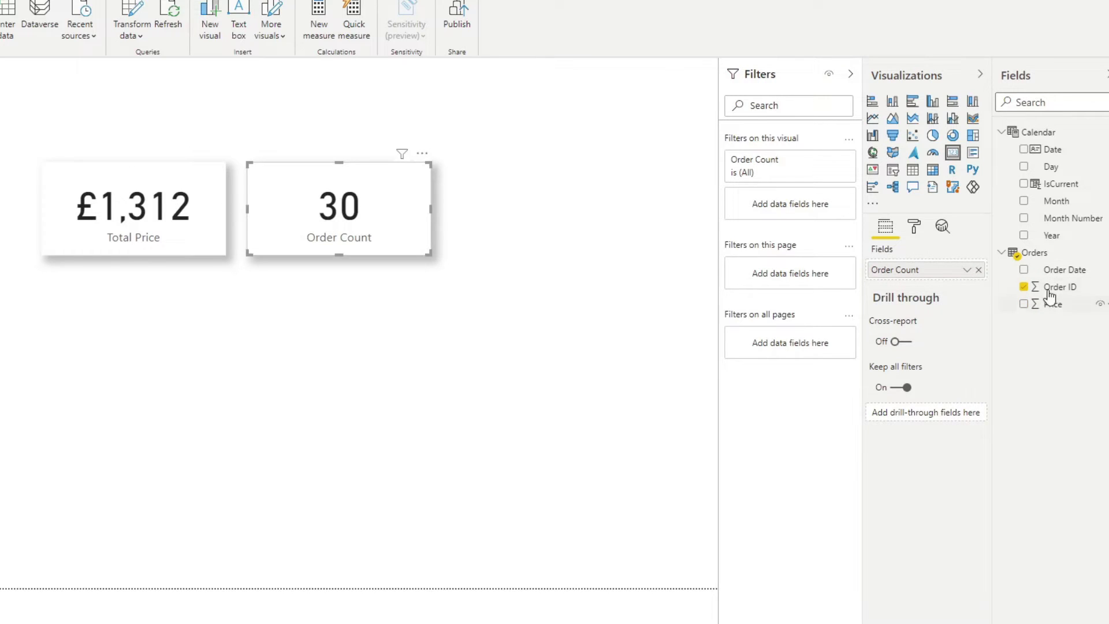
{"action": "left_click", "coordinate": [967, 270]}
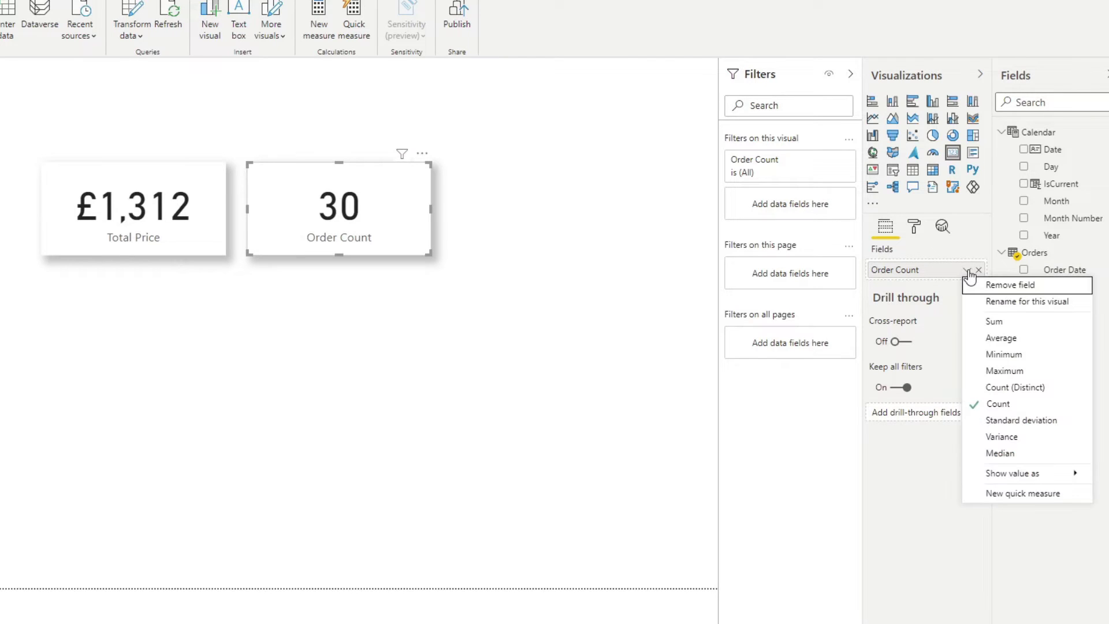
{"action": "left_click", "coordinate": [650, 322]}
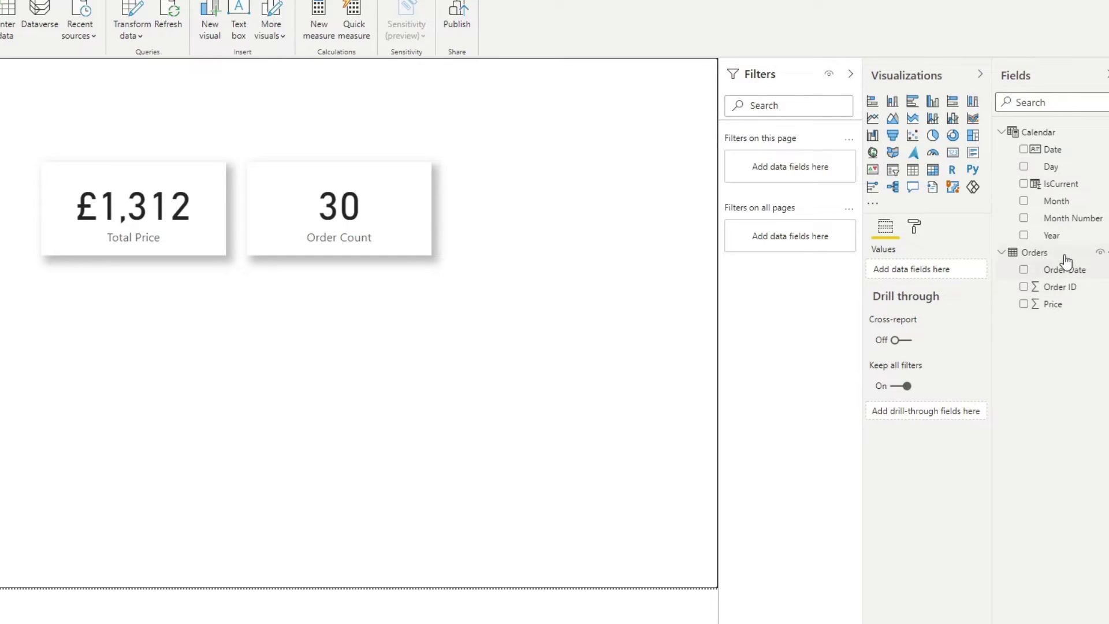
Step: Add Order Date as a page-level filter and briefly try selecting 20 June 2021
{"action": "left_click_drag", "start_coordinate": [1060, 269], "coordinate": [801, 172]}
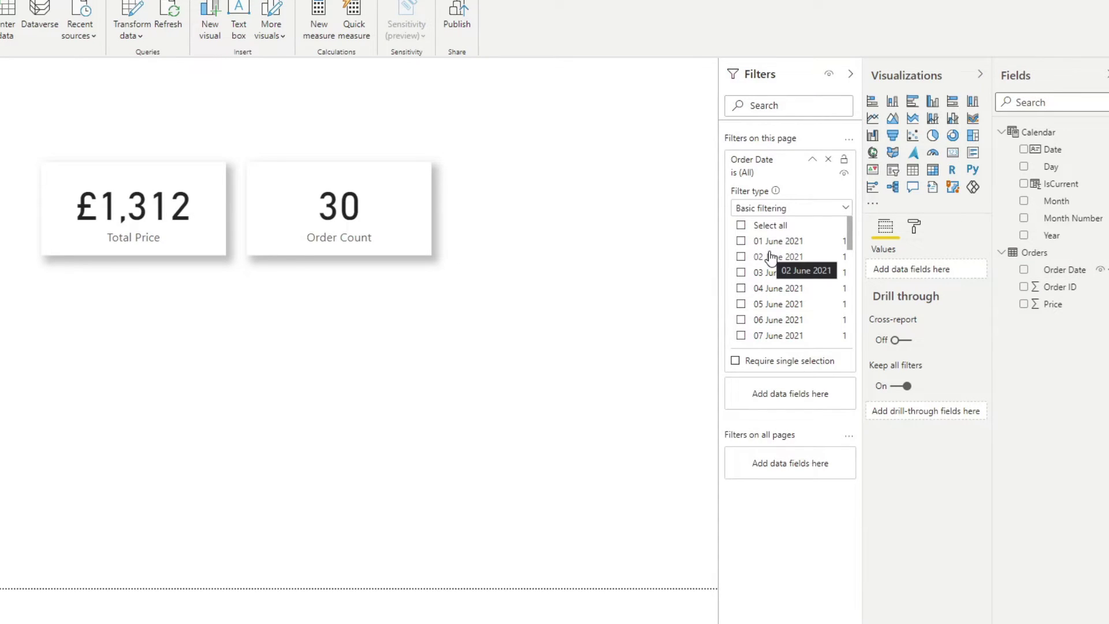
{"action": "scroll", "coordinate": [789, 309], "scroll_direction": "down", "scroll_amount": 4}
{"action": "scroll", "coordinate": [791, 313], "scroll_direction": "up", "scroll_amount": 3}
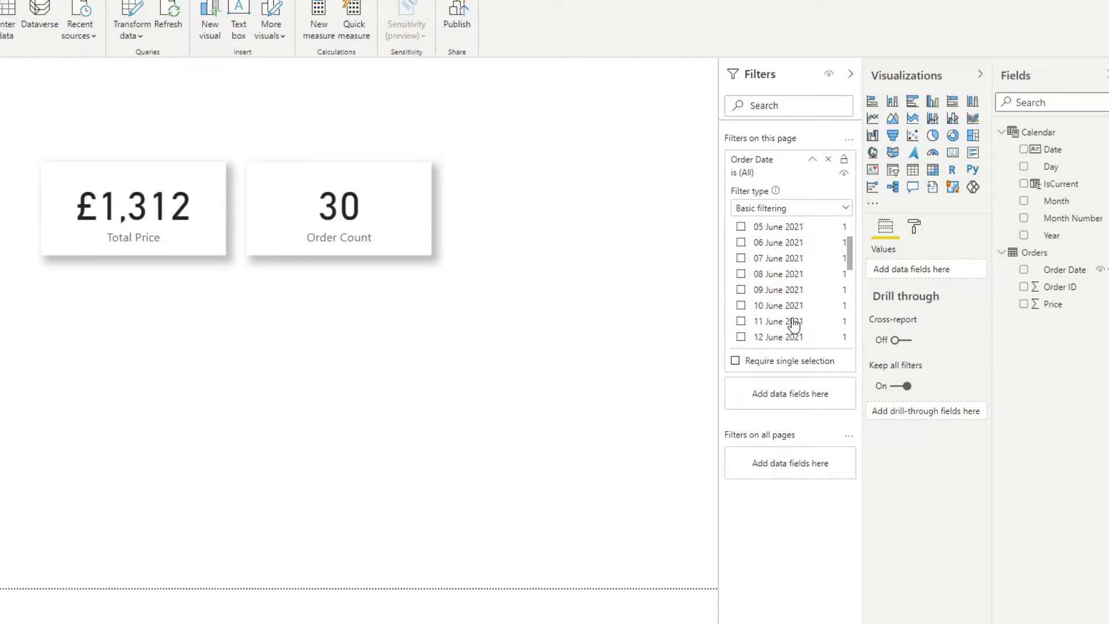
{"action": "scroll", "coordinate": [790, 309], "scroll_direction": "down", "scroll_amount": 3}
{"action": "scroll", "coordinate": [788, 303], "scroll_direction": "up", "scroll_amount": 2}
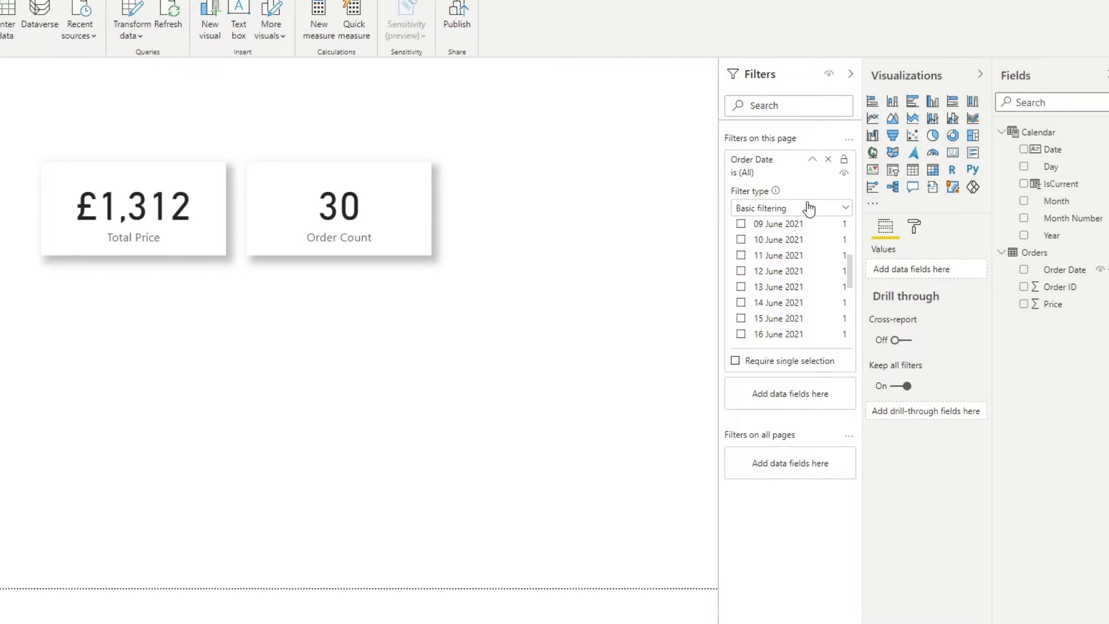
{"action": "scroll", "coordinate": [797, 243], "scroll_direction": "down", "scroll_amount": 2}
{"action": "left_click", "coordinate": [780, 326]}
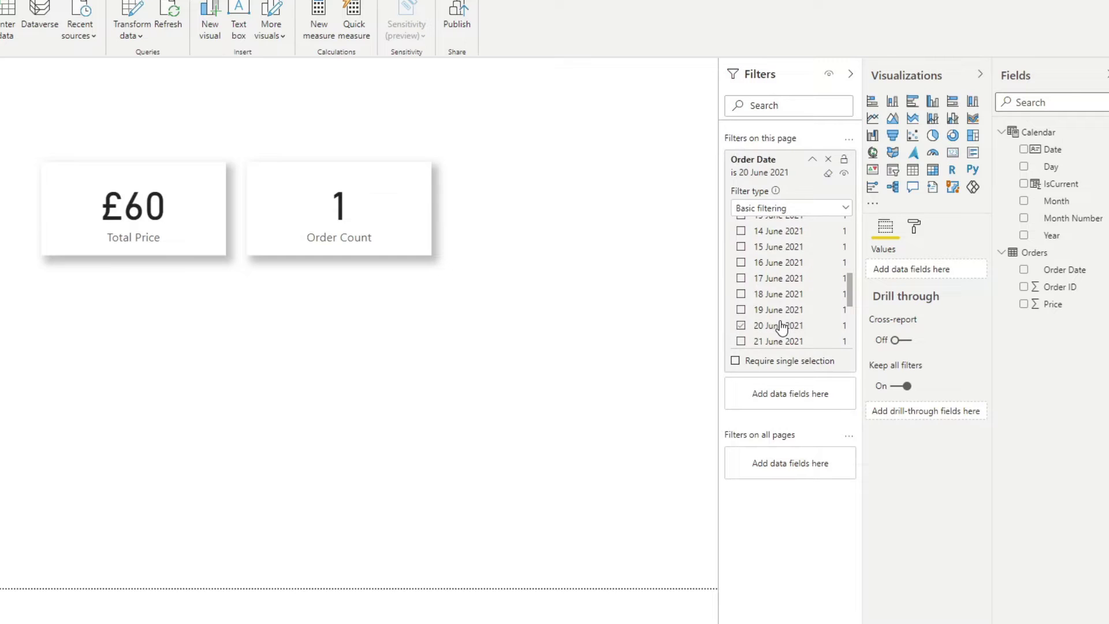
{"action": "left_click", "coordinate": [780, 326]}
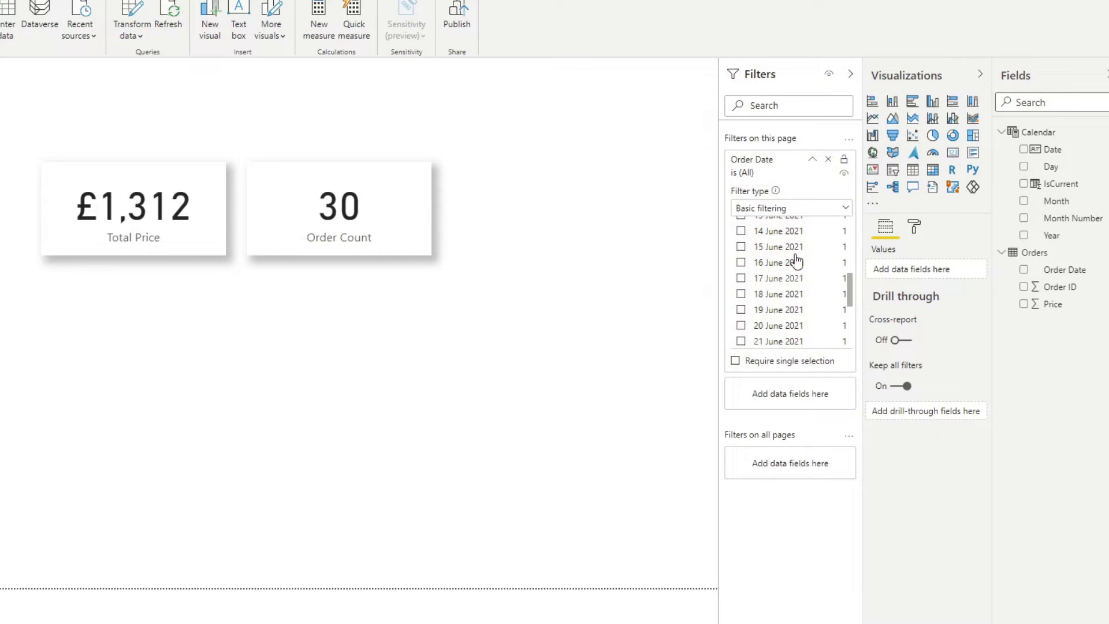
Step: Change the Order Date filter to relative date 'is in this day' and apply it
{"action": "left_click", "coordinate": [811, 209]}
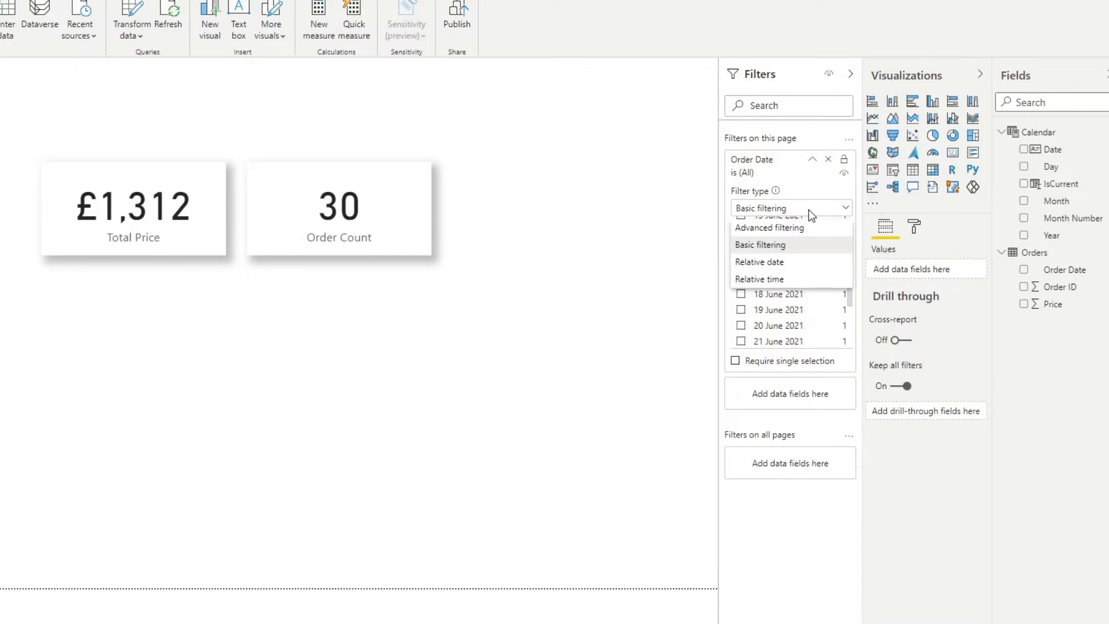
{"action": "left_click", "coordinate": [780, 263]}
{"action": "left_click", "coordinate": [787, 250]}
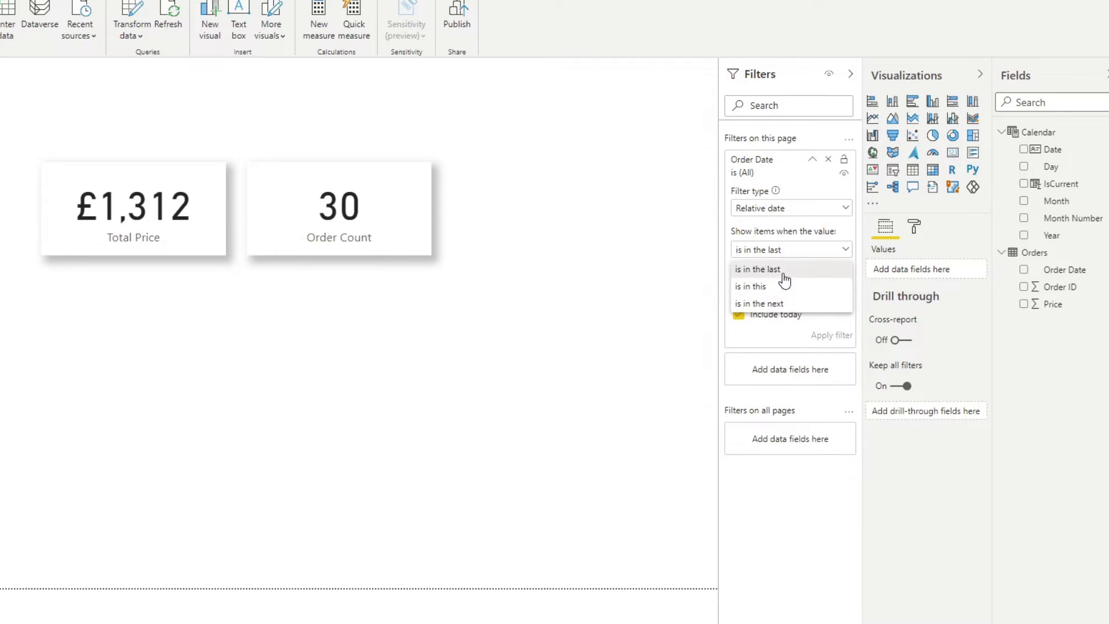
{"action": "left_click", "coordinate": [780, 288]}
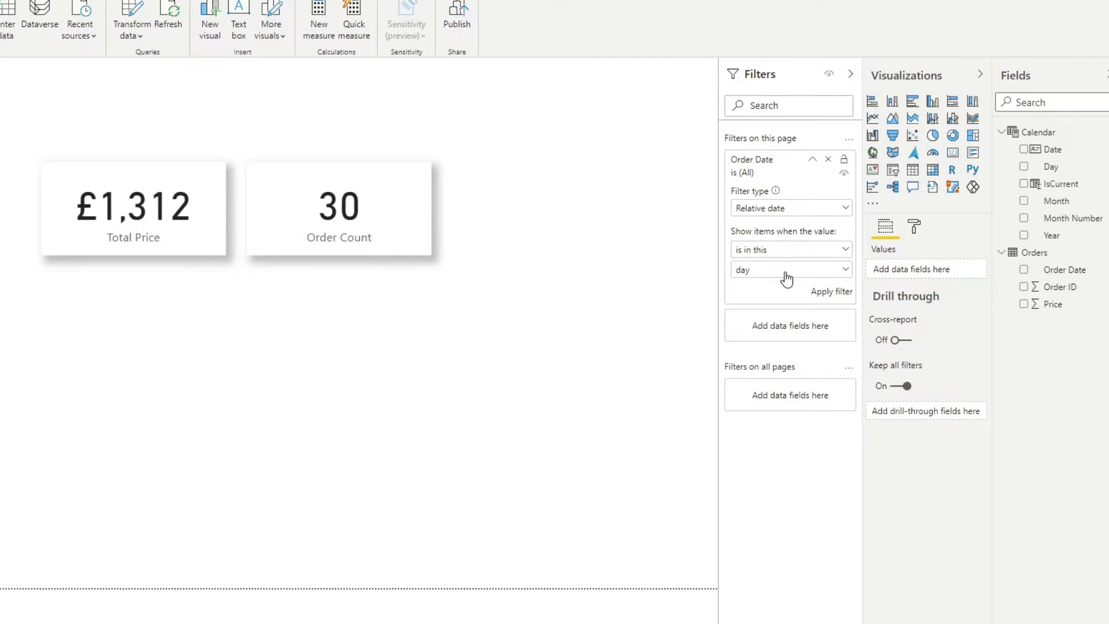
{"action": "left_click", "coordinate": [831, 290]}
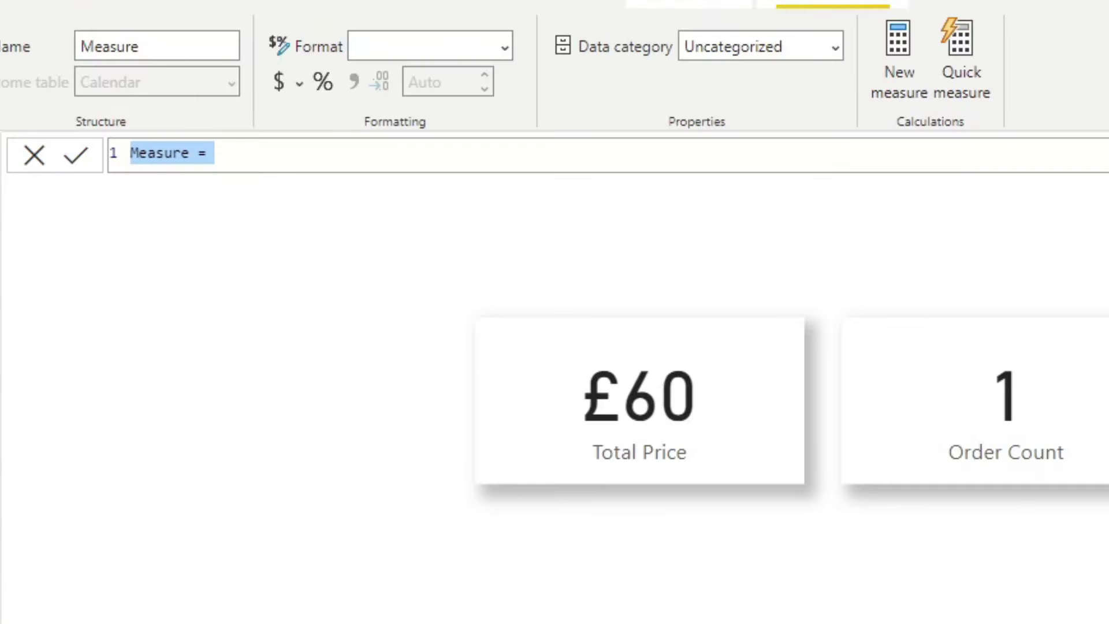
Step: Start the measure 'Total Price Today =' with SUM(Orders[Price]) on the second line
{"action": "type", "text": "Tpt"}
{"action": "key", "text": "BackSpace"}
{"action": "key", "text": "BackSpace"}
{"action": "type", "text": "otal Price P"}
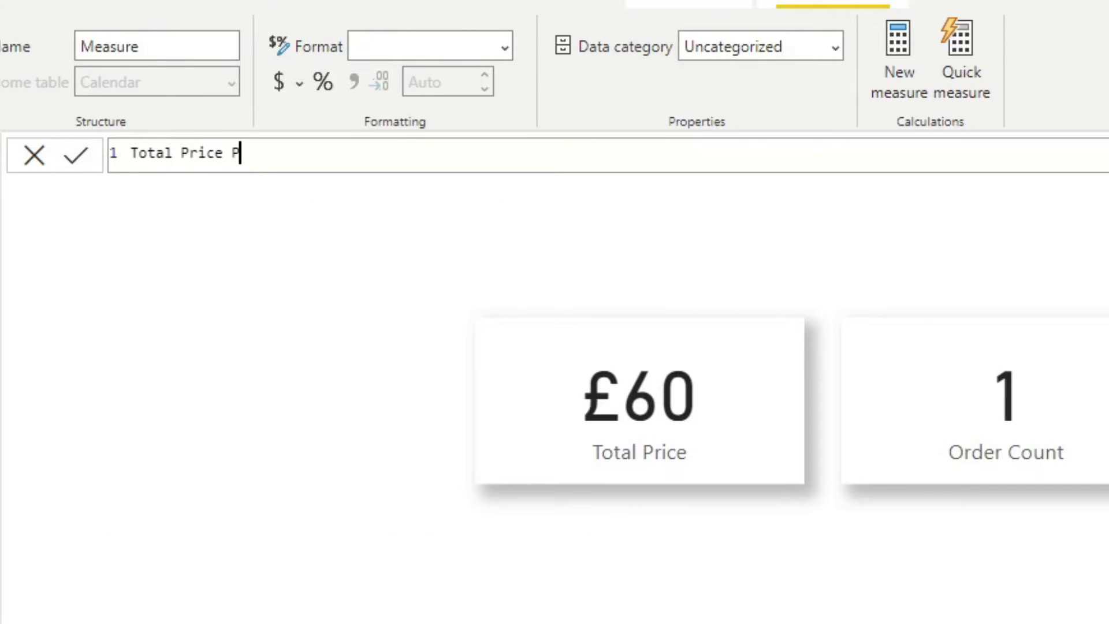
{"action": "key", "text": "BackSpace"}
{"action": "type", "text": "Today ="}
{"action": "key", "text": "shift+Return"}
{"action": "key", "text": "Tab"}
{"action": "type", "text": "SUM("}
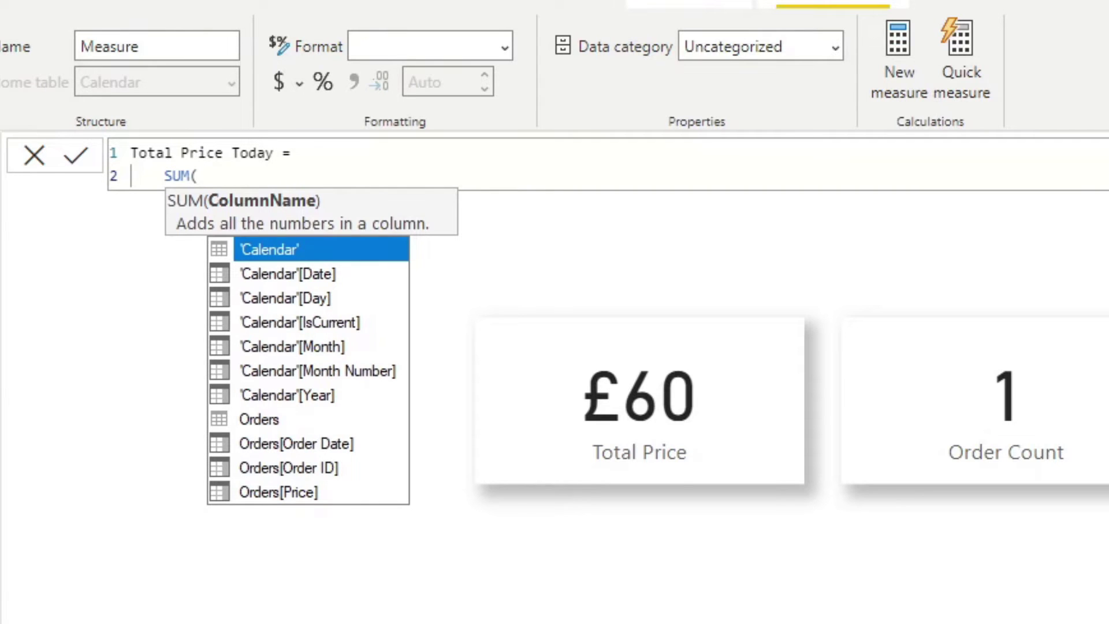
{"action": "type", "text": " pr"}
{"action": "key", "text": "Tab"}
{"action": "type", "text": ")"}
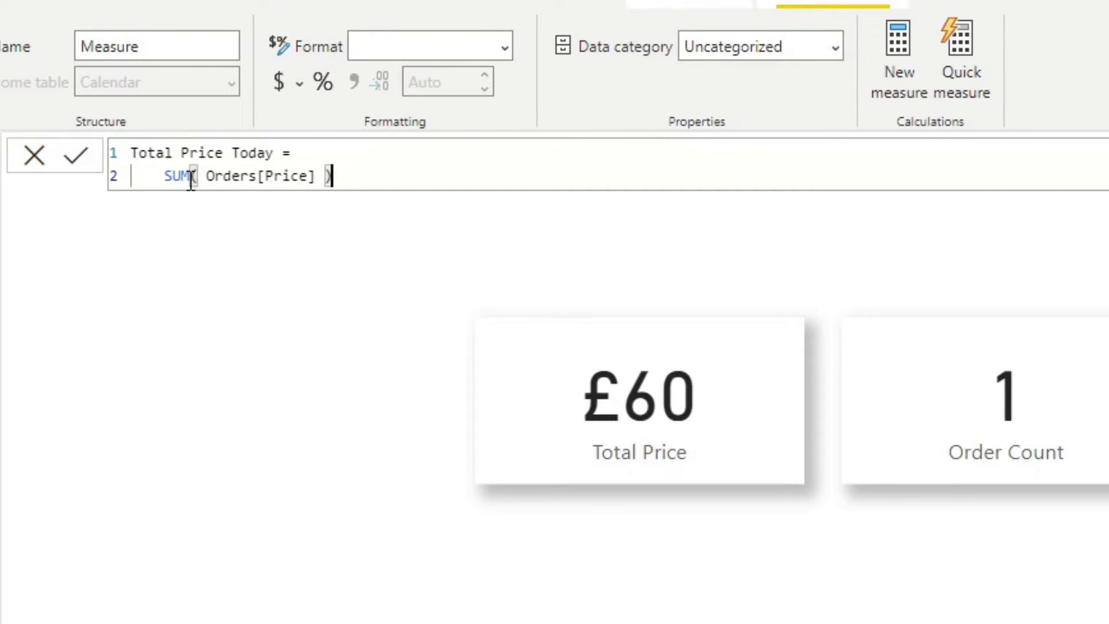
Step: Replace that line with CALCULATE, pasting SUM(Orders[Price]) inside as its expression
{"action": "left_click_drag", "start_coordinate": [364, 175], "coordinate": [164, 176]}
{"action": "key", "text": "ctrl+c"}
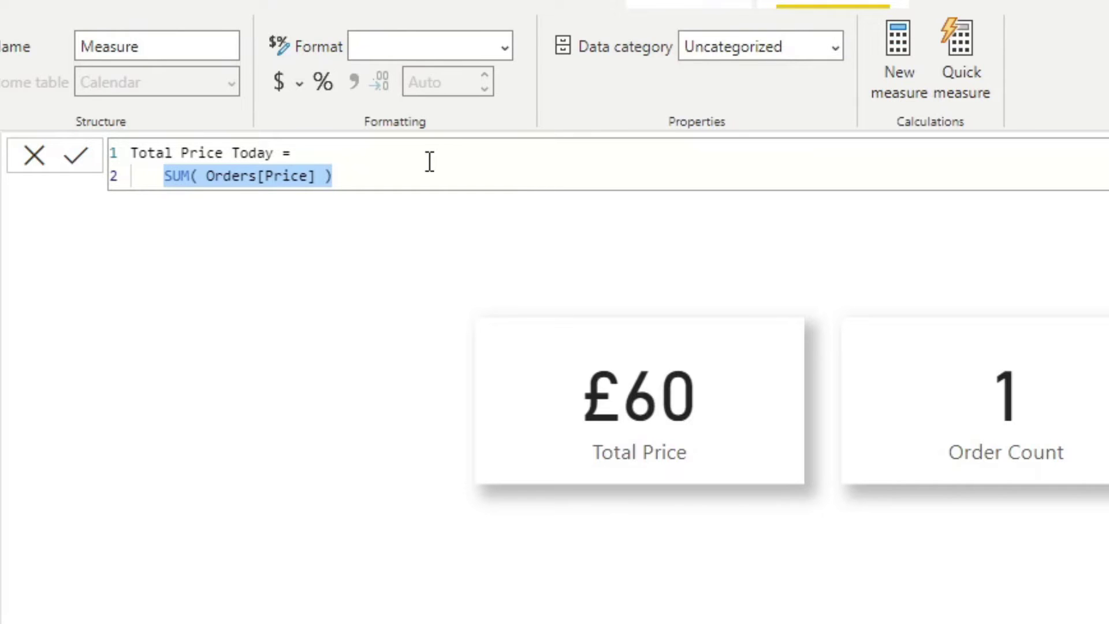
{"action": "key", "text": "BackSpace"}
{"action": "type", "text": "CALC"}
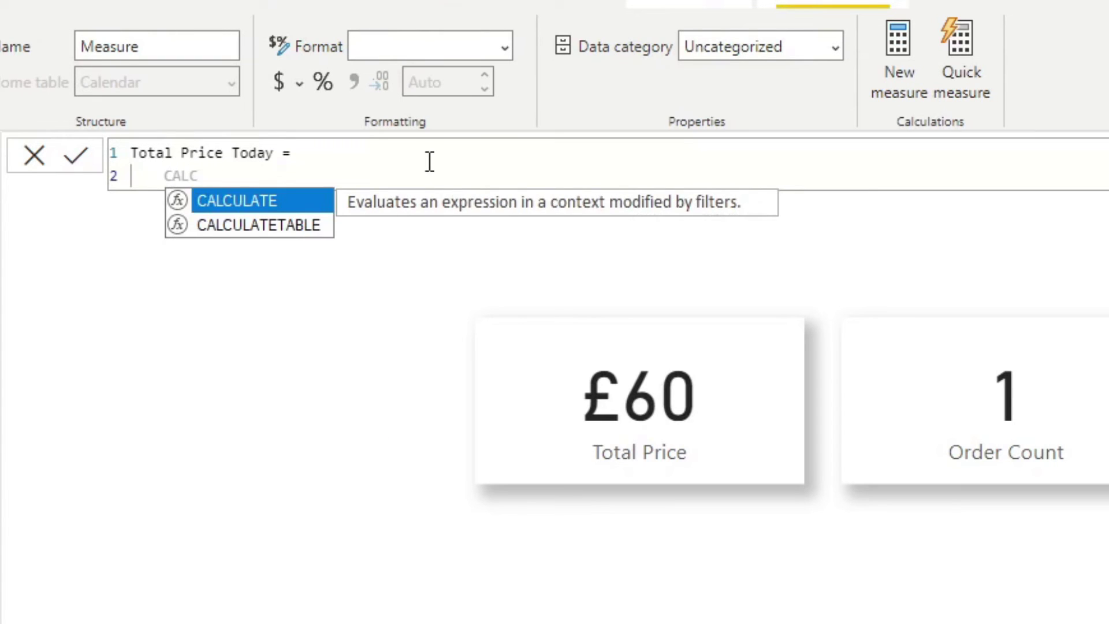
{"action": "key", "text": "Tab"}
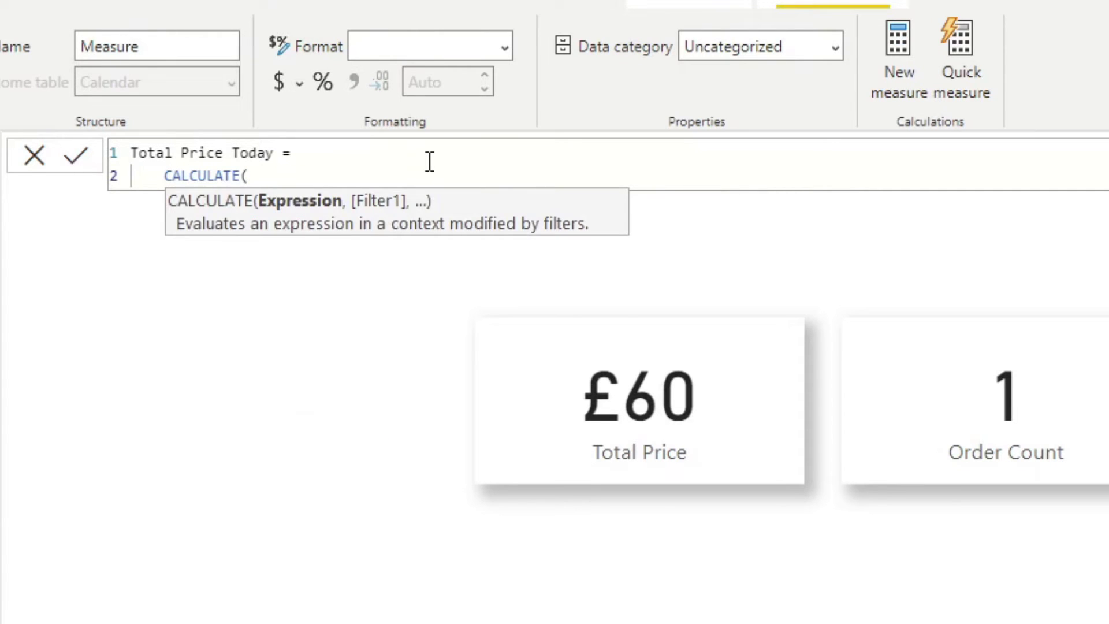
{"action": "type", "text": ")"}
{"action": "key", "text": "Left"}
{"action": "key", "text": "shift+Return"}
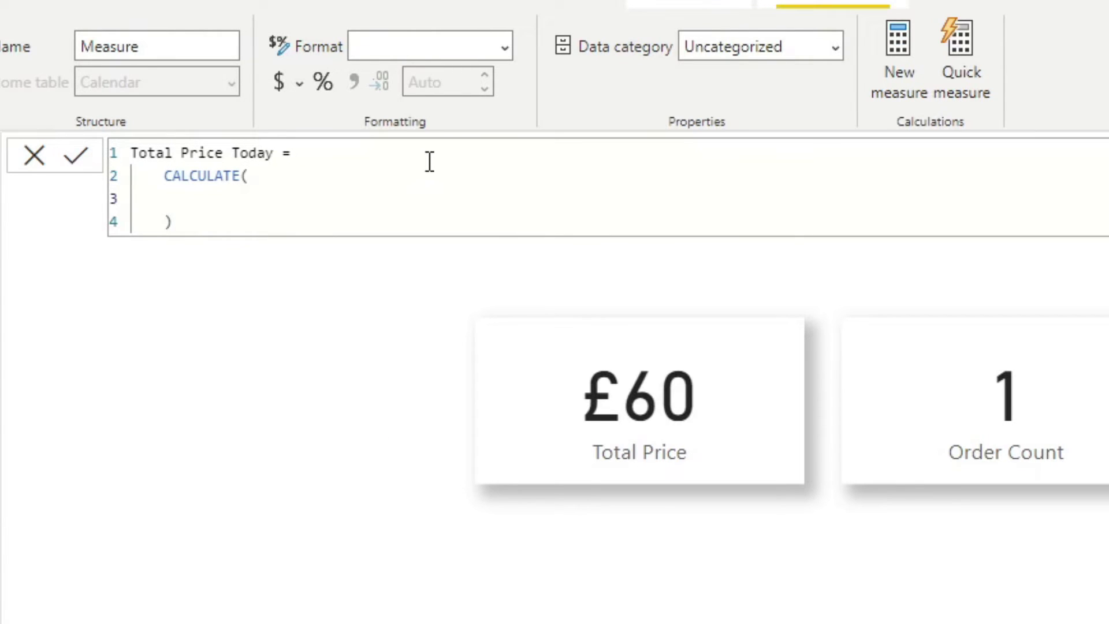
{"action": "key", "text": "ctrl+v"}
Step: Add the filter argument Orders[Order Date] = TODAY() and commit the measure
{"action": "key", "text": "shift+Return"}
{"action": "type", "text": ","}
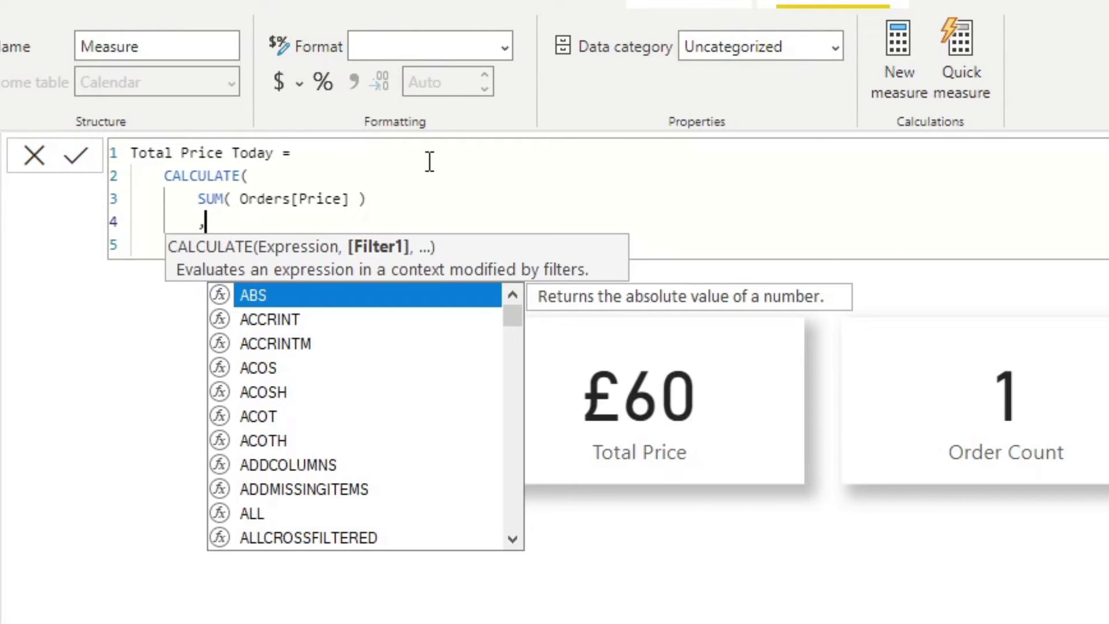
{"action": "type", "text": "order"}
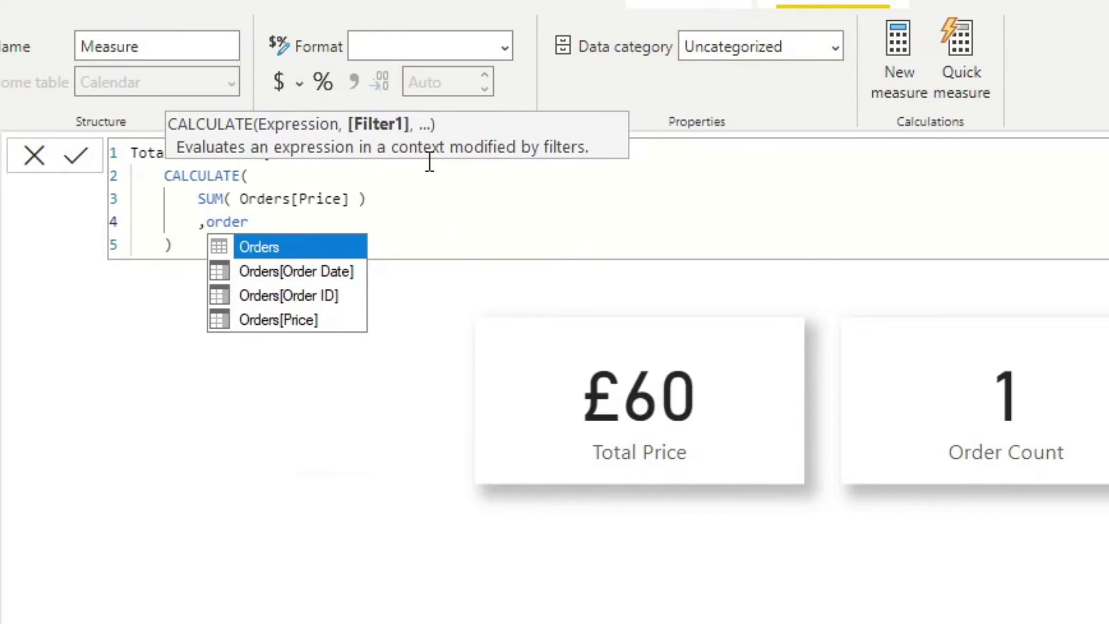
{"action": "key", "text": "Down"}
{"action": "key", "text": "Tab"}
{"action": "type", "text": "= TODA"}
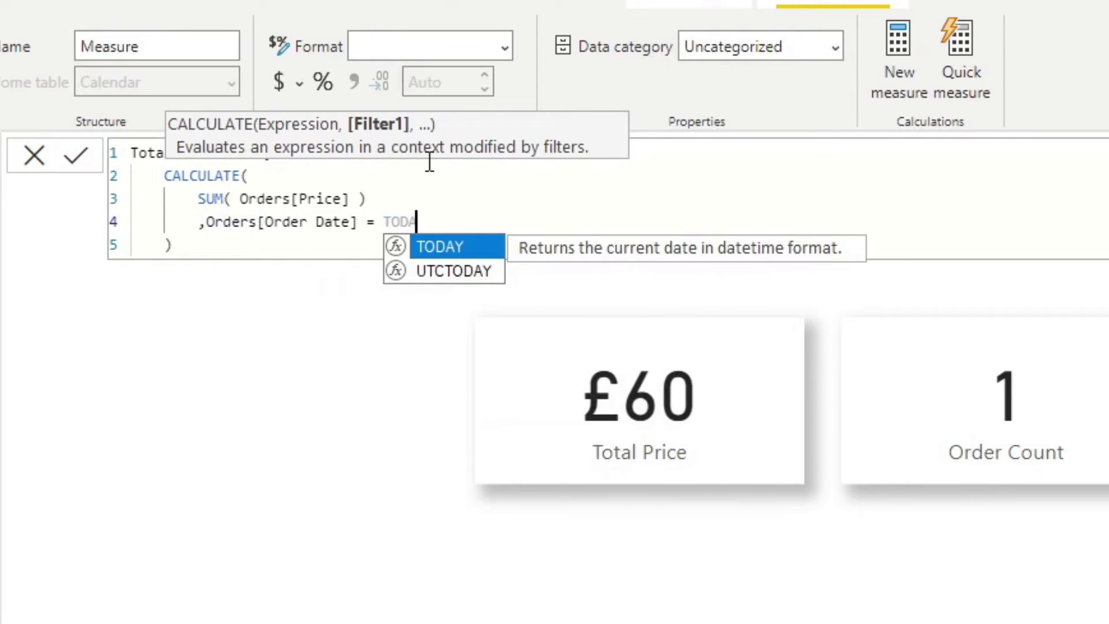
{"action": "key", "text": "Tab"}
{"action": "type", "text": ")"}
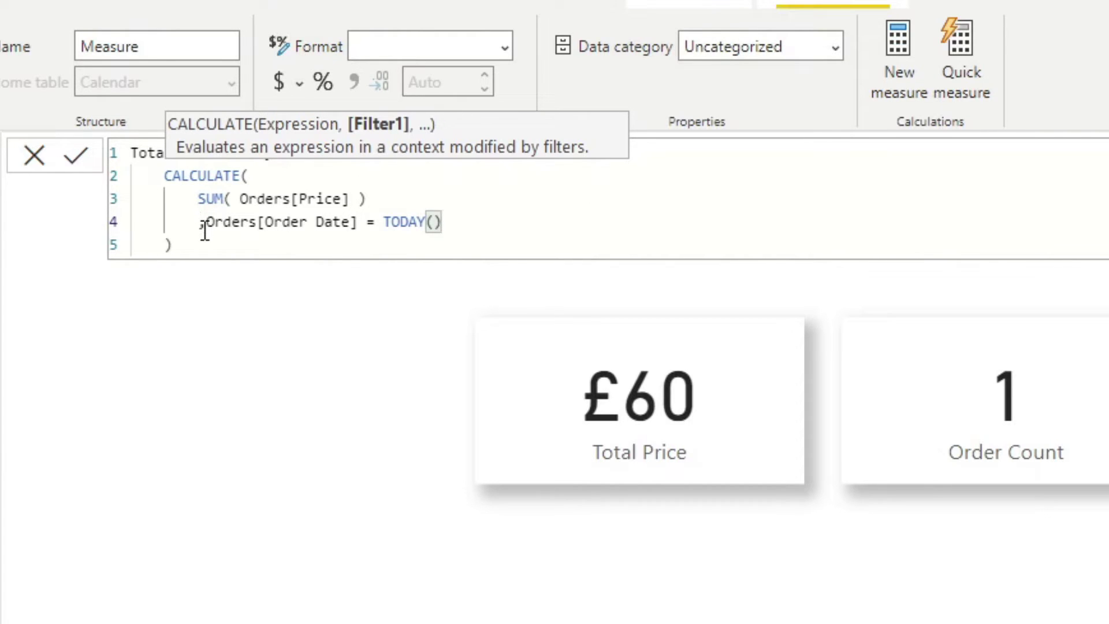
{"action": "key", "text": "Return"}
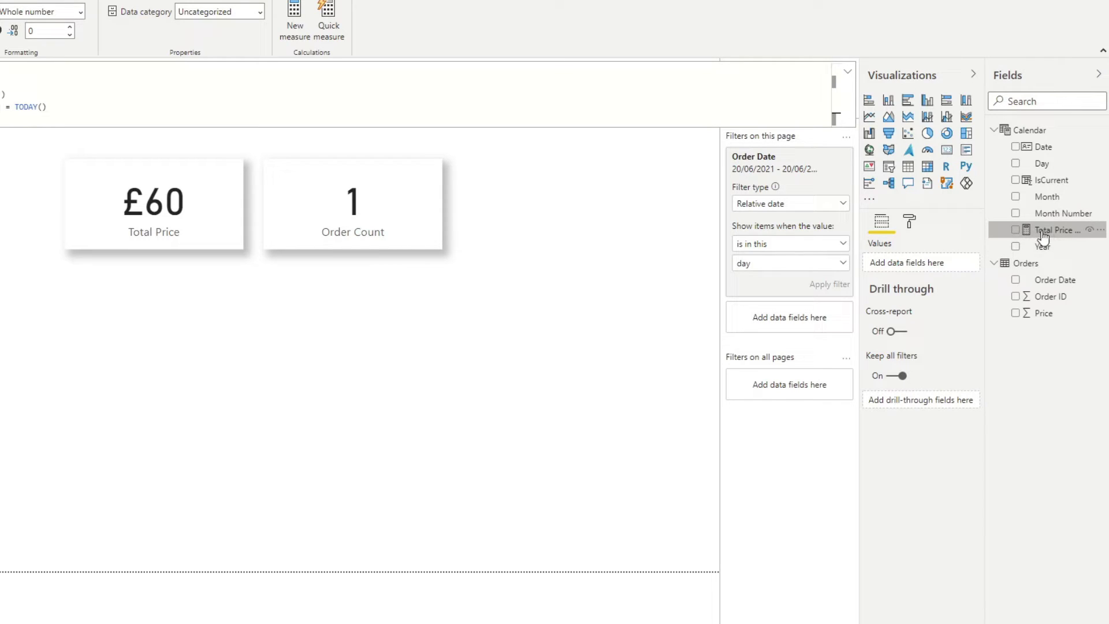
Step: Duplicate the Total Price card and make the copy show Total Price Today
{"action": "left_click", "coordinate": [491, 325]}
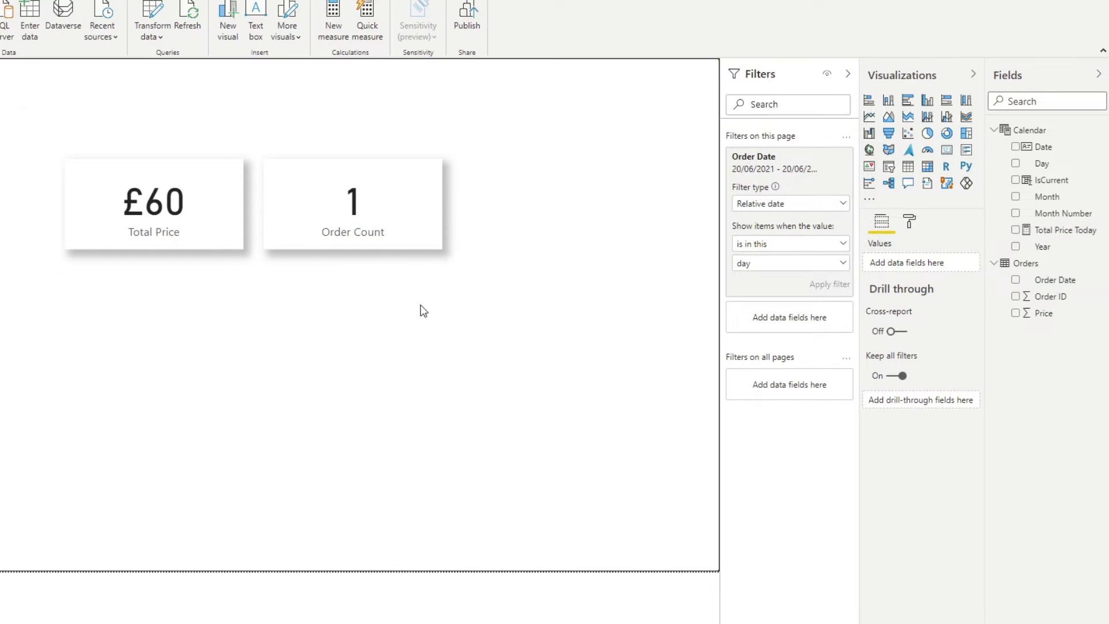
{"action": "left_click", "coordinate": [172, 208]}
{"action": "key", "text": "ctrl+c"}
{"action": "key", "text": "ctrl+v"}
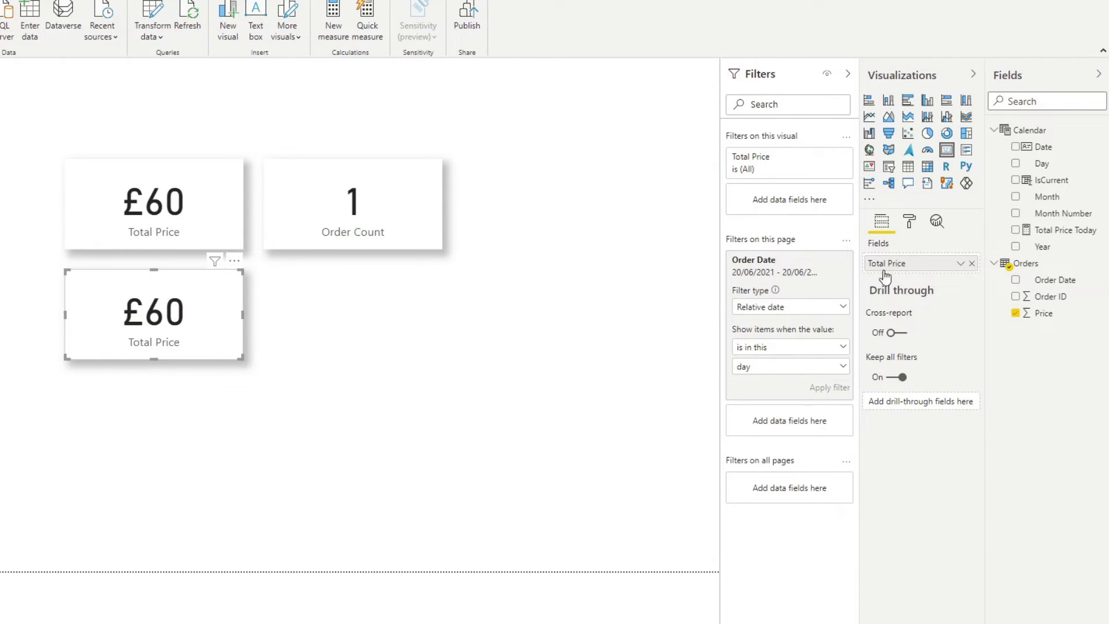
{"action": "left_click_drag", "start_coordinate": [1045, 237], "coordinate": [915, 269]}
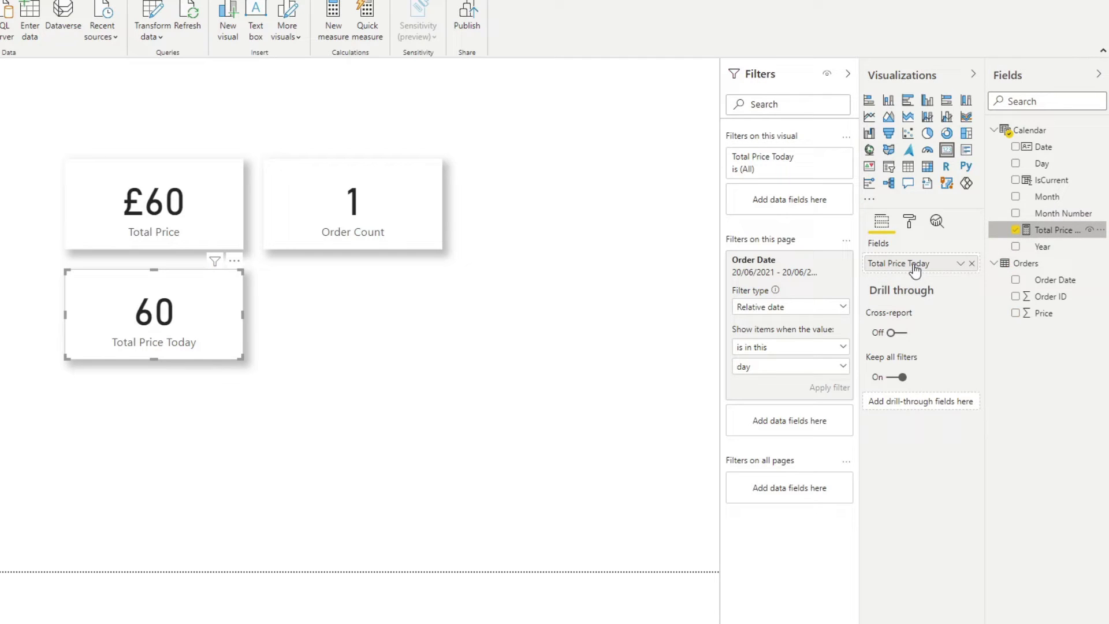
Step: Format Total Price Today as pounds currency and remove the Order Date page filter
{"action": "left_click", "coordinate": [1053, 230]}
{"action": "left_click", "coordinate": [2, 31]}
{"action": "left_click", "coordinate": [69, 154]}
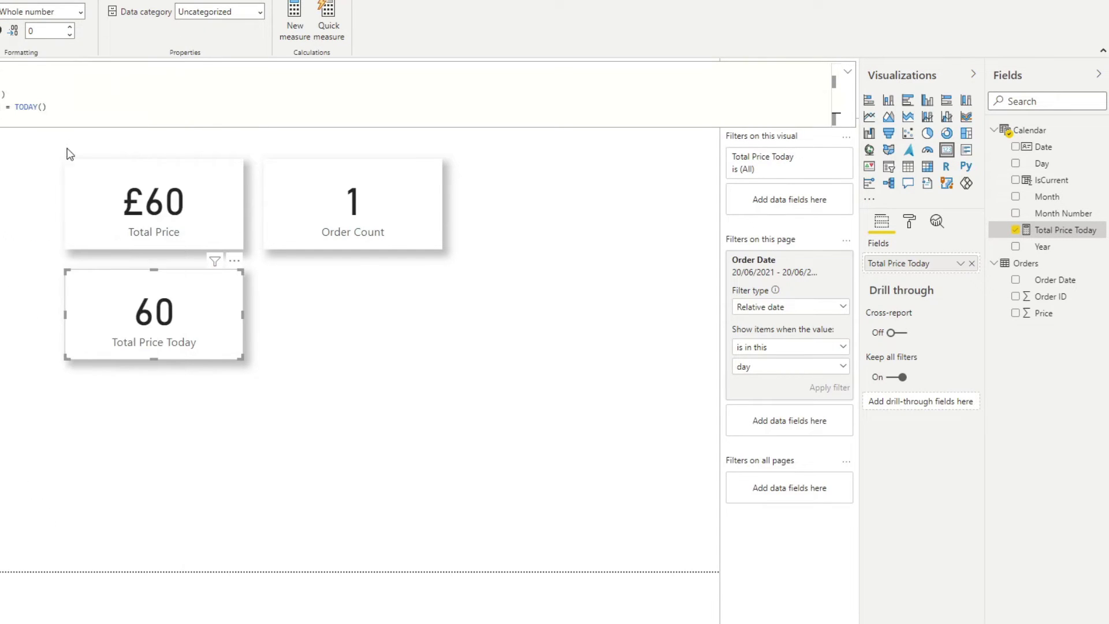
{"action": "left_click", "coordinate": [526, 323]}
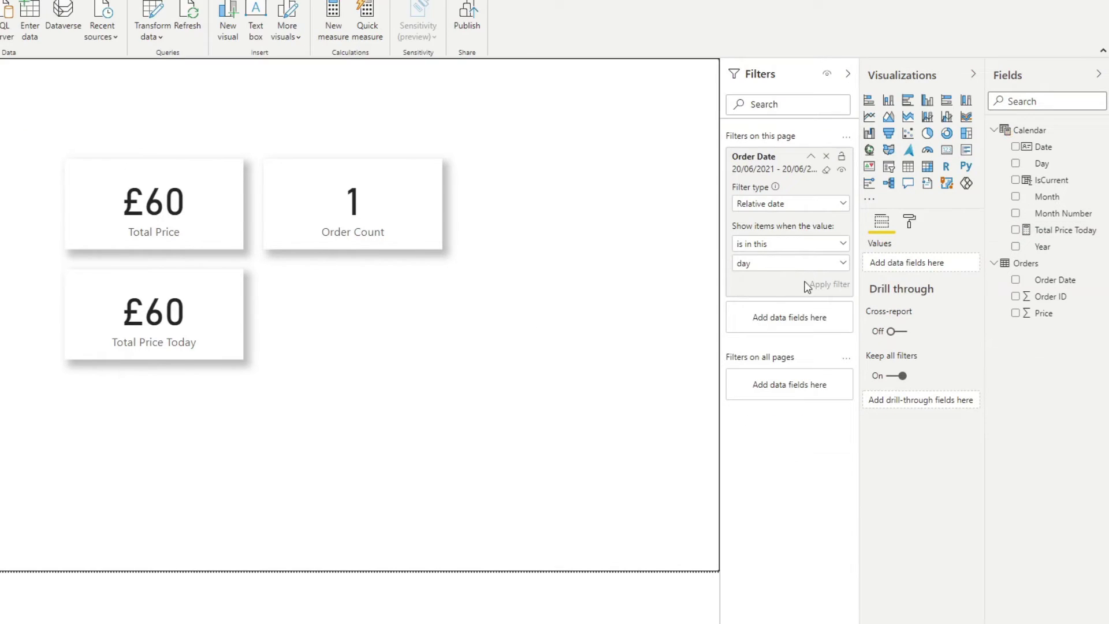
{"action": "left_click", "coordinate": [827, 157]}
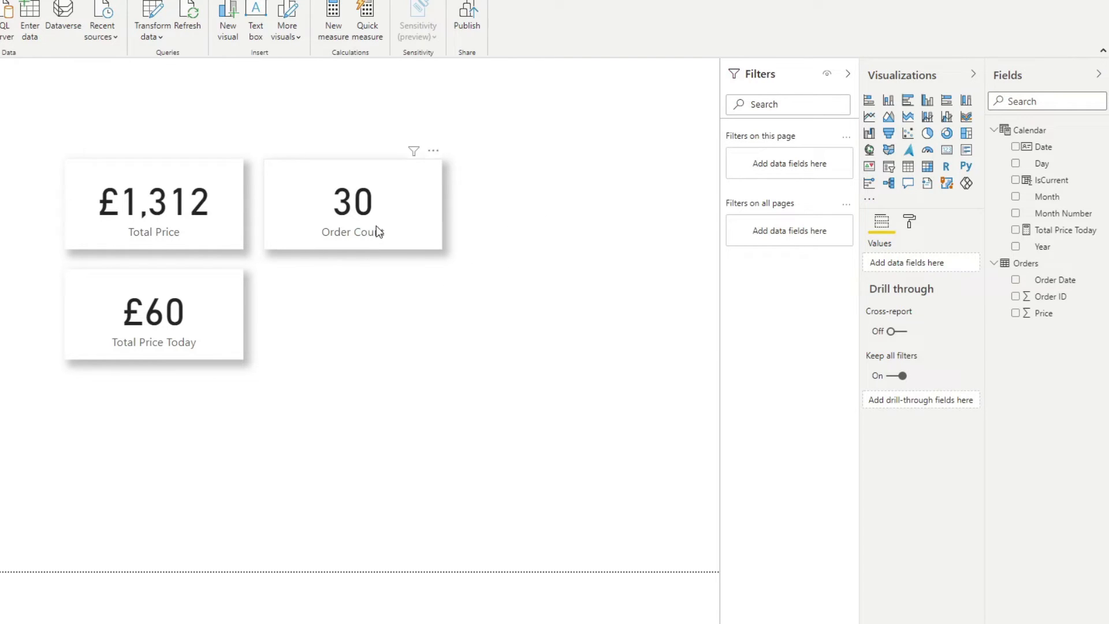
Step: Start the Calendar measure 'Total Orders Today =' as CALCULATE( COUNT( Orders[Order ID] ) )
{"action": "right_click", "coordinate": [1022, 129]}
{"action": "key", "text": "Escape"}
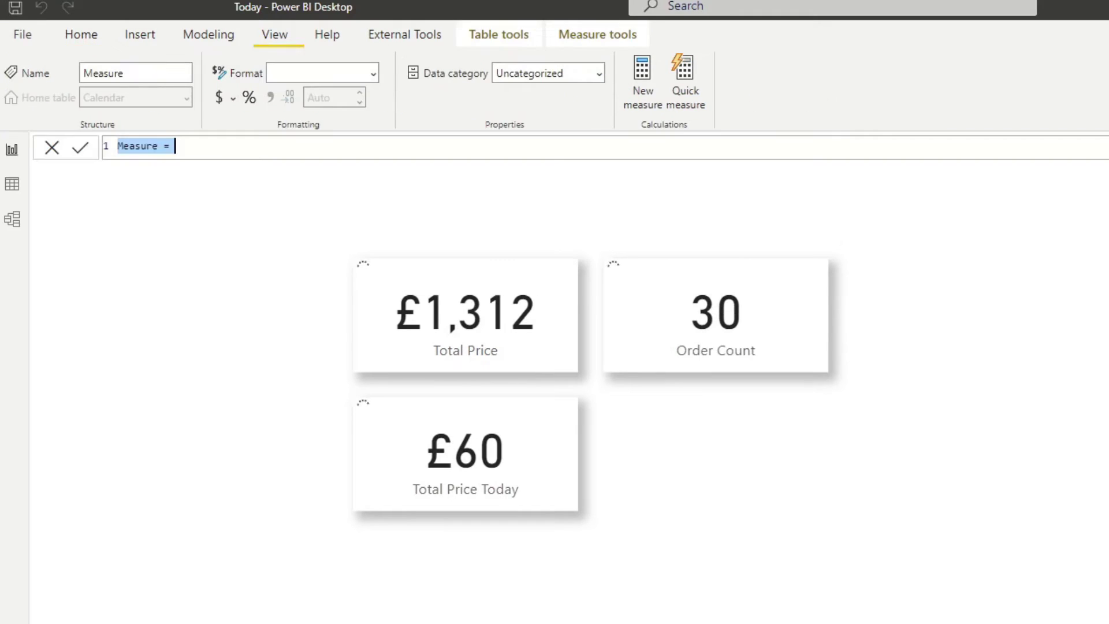
{"action": "type", "text": "Total O"}
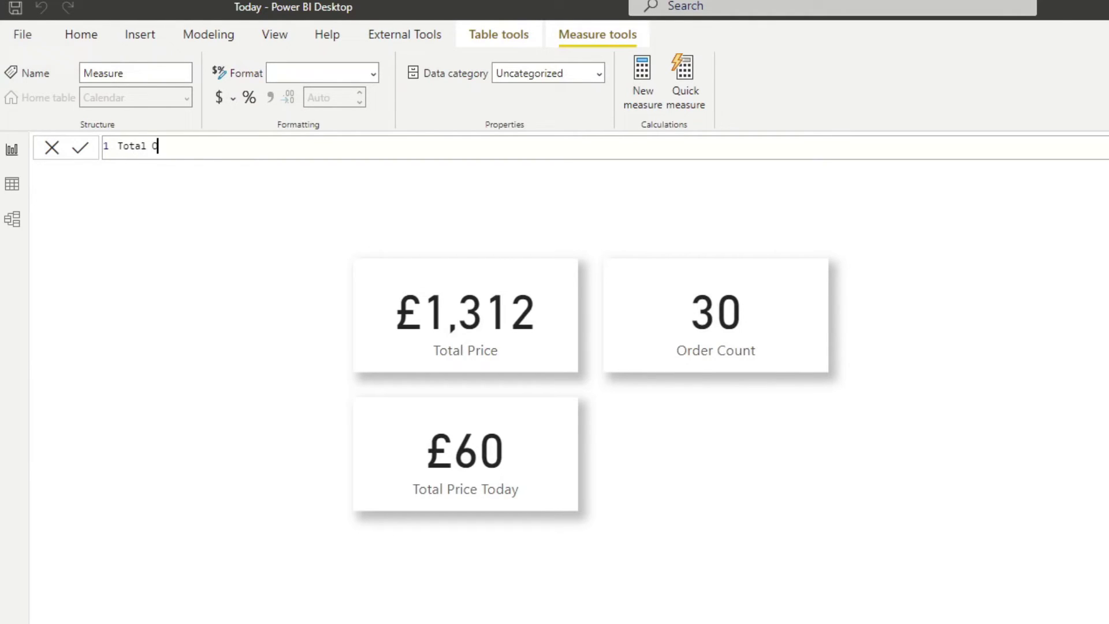
{"action": "type", "text": "rders Today ="}
{"action": "key", "text": "shift+Return"}
{"action": "key", "text": "Tab"}
{"action": "type", "text": "CALCULATE("}
{"action": "key", "text": "shift+Return"}
{"action": "type", "text": "COUNT( order"}
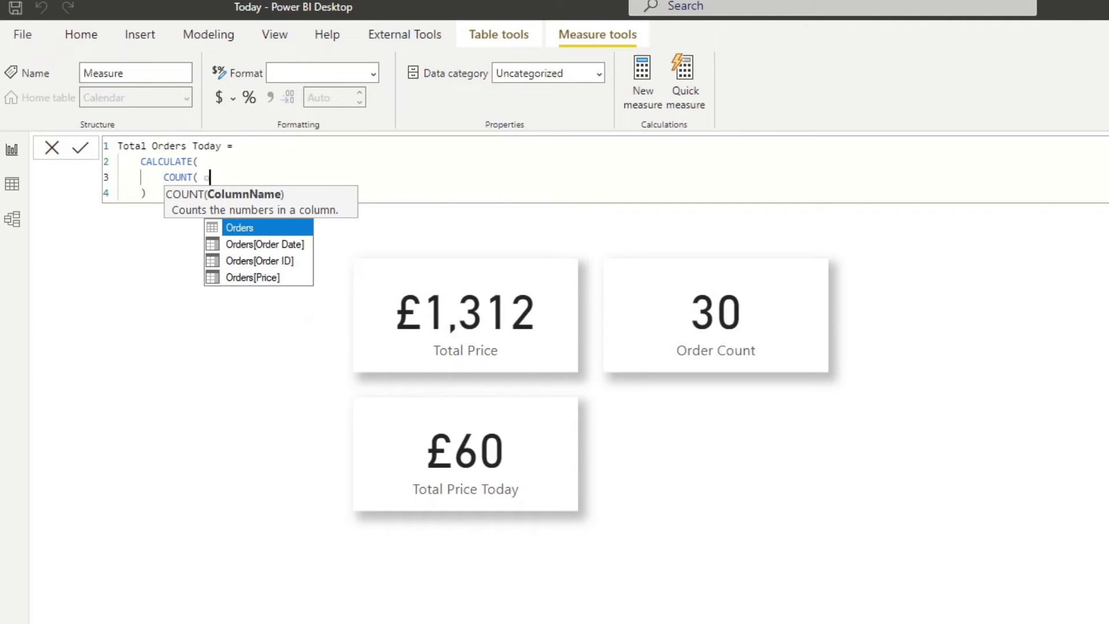
{"action": "key", "text": "Down"}
{"action": "key", "text": "Down"}
{"action": "key", "text": "Down"}
{"action": "key", "text": "Up"}
{"action": "key", "text": "Up"}
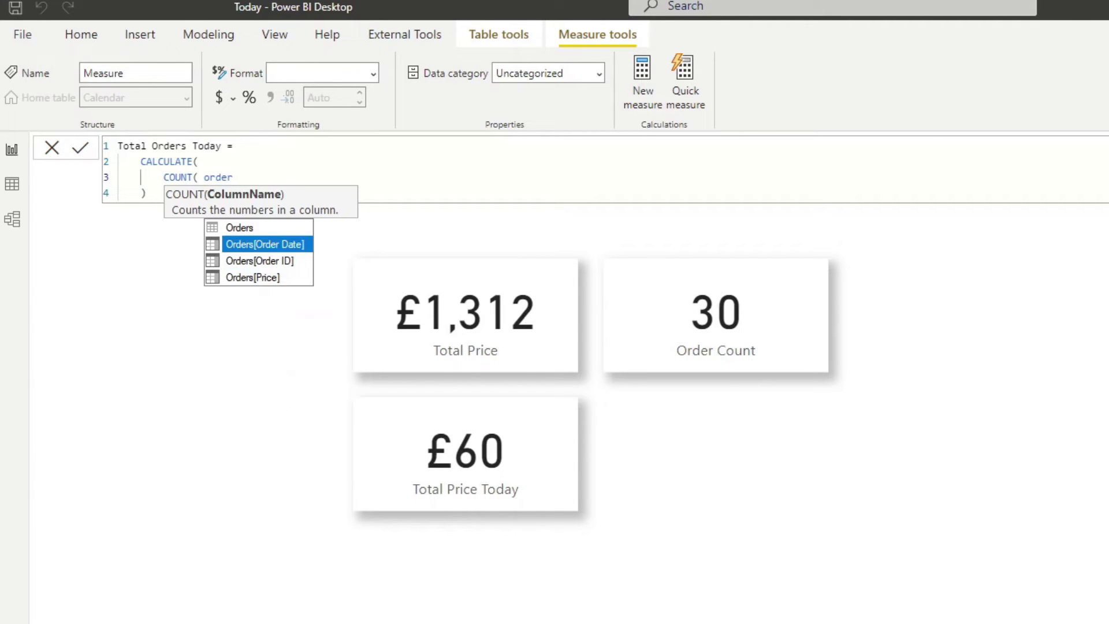
{"action": "key", "text": "Down"}
{"action": "key", "text": "Tab"}
{"action": "type", "text": ")"}
Step: Add the Orders[Order Date] = TODAY() filter argument and commit the measure
{"action": "key", "text": "Return"}
{"action": "type", "text": ", "}
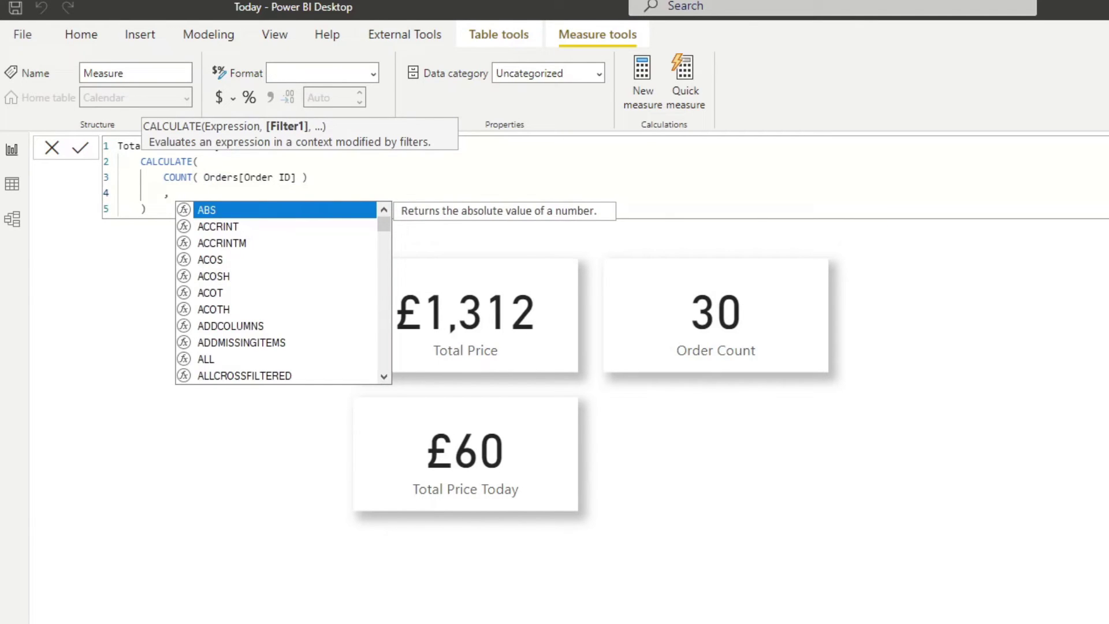
{"action": "type", "text": "Order"}
{"action": "key", "text": "Down"}
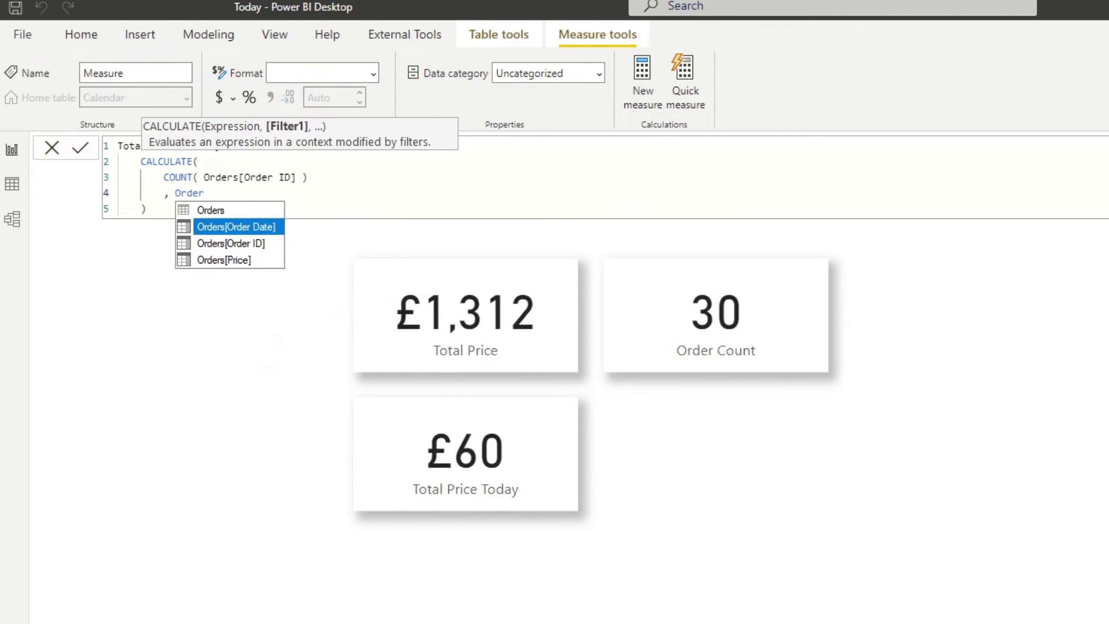
{"action": "key", "text": "Tab"}
{"action": "type", "text": "= TO"}
{"action": "key", "text": "Tab"}
{"action": "type", "text": ")"}
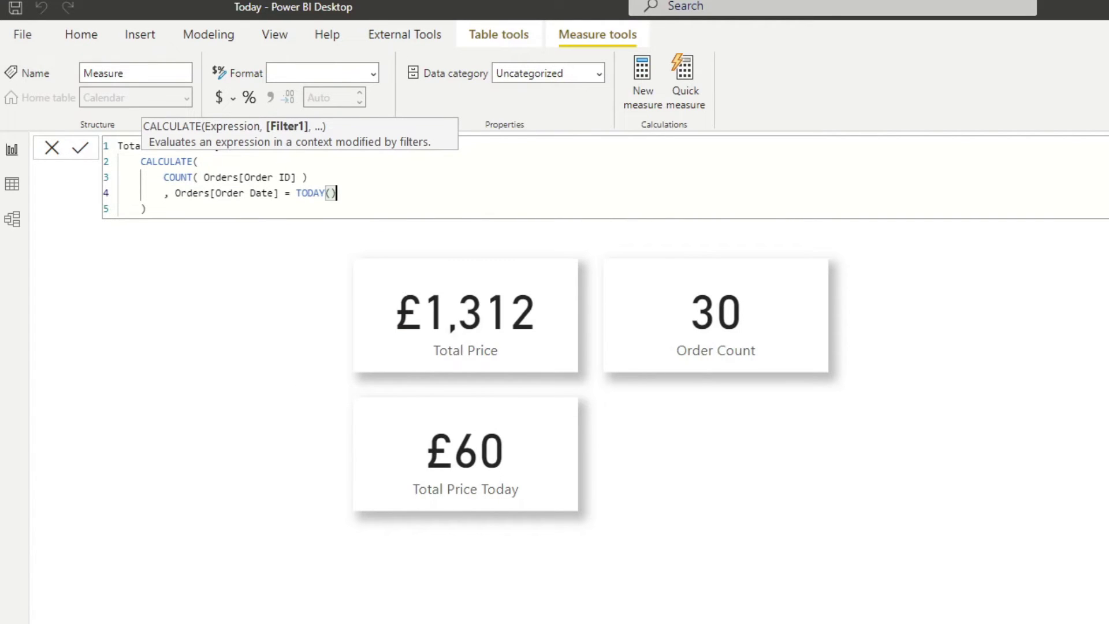
{"action": "key", "text": "Escape"}
{"action": "key", "text": "Return"}
Step: Place the Order Count card copy beside the £60 card and switch it to Total Orders Today
{"action": "left_click", "coordinate": [730, 322]}
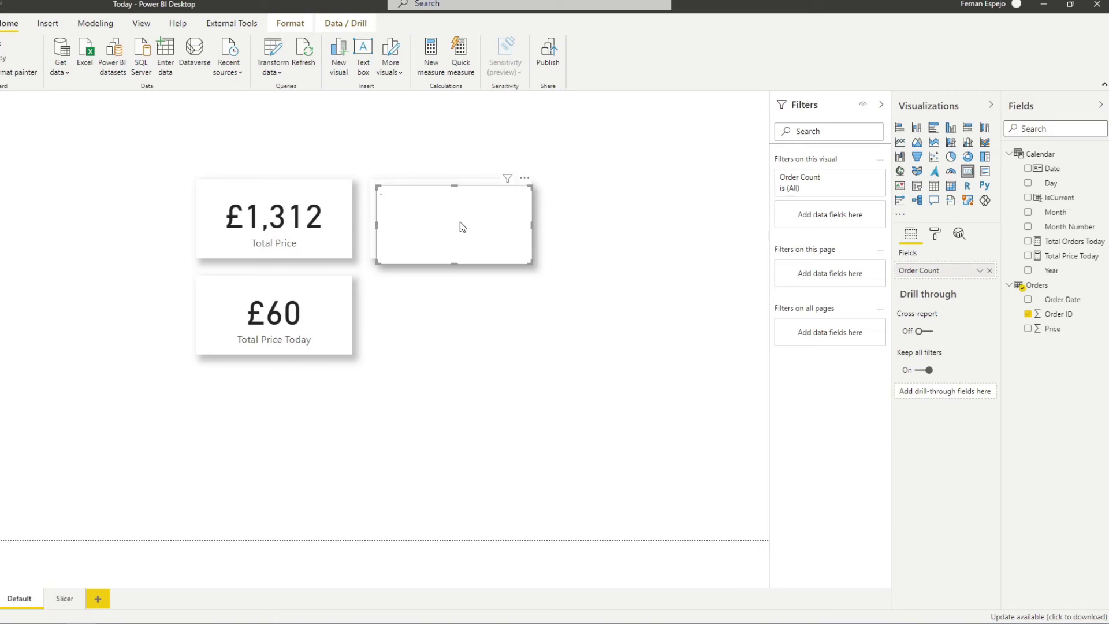
{"action": "left_click_drag", "start_coordinate": [730, 322], "coordinate": [720, 391]}
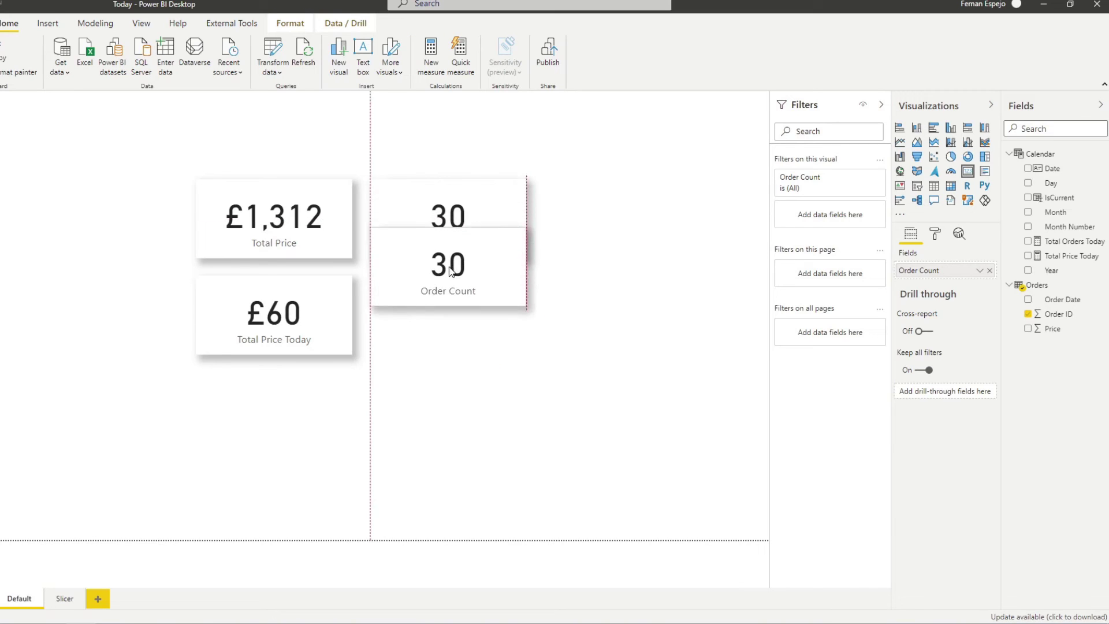
{"action": "left_click_drag", "start_coordinate": [452, 268], "coordinate": [453, 317]}
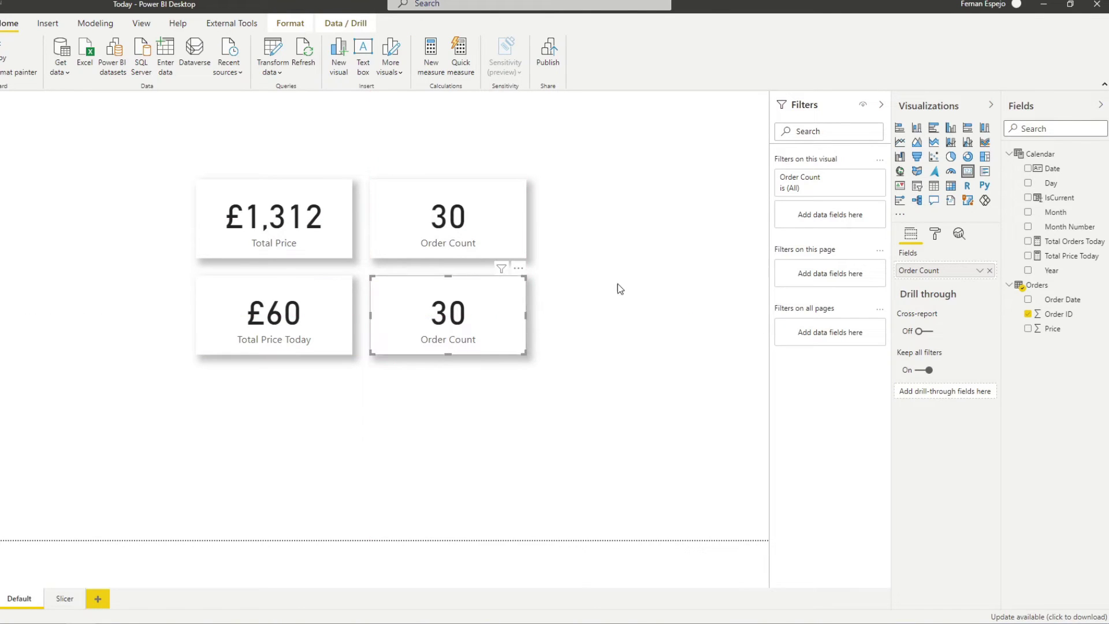
{"action": "left_click_drag", "start_coordinate": [1065, 241], "coordinate": [936, 276]}
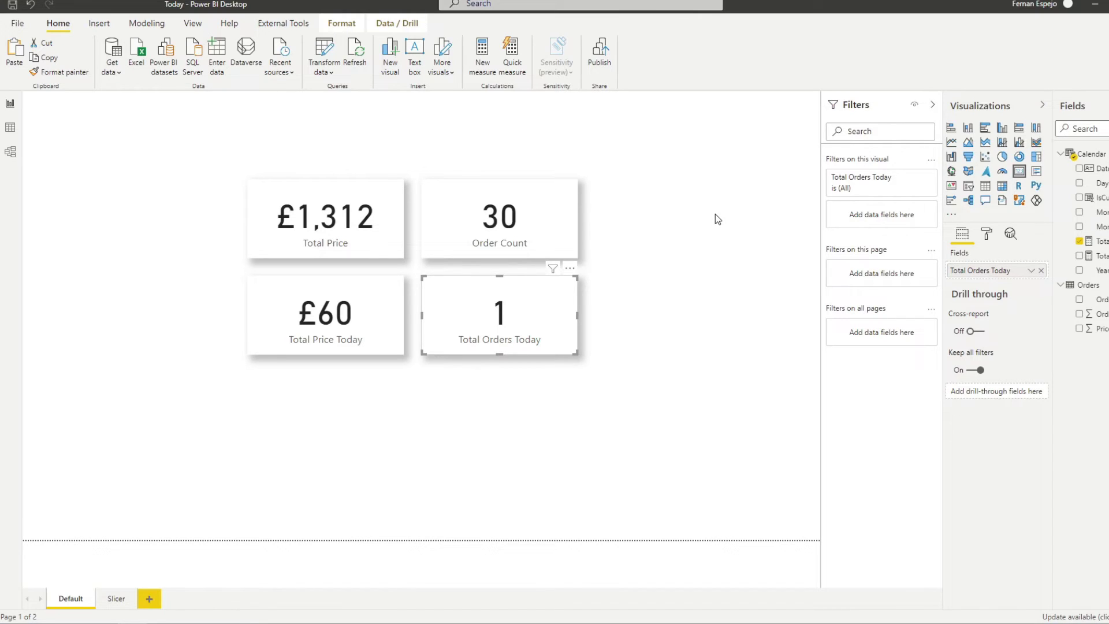
{"action": "left_click", "coordinate": [713, 214]}
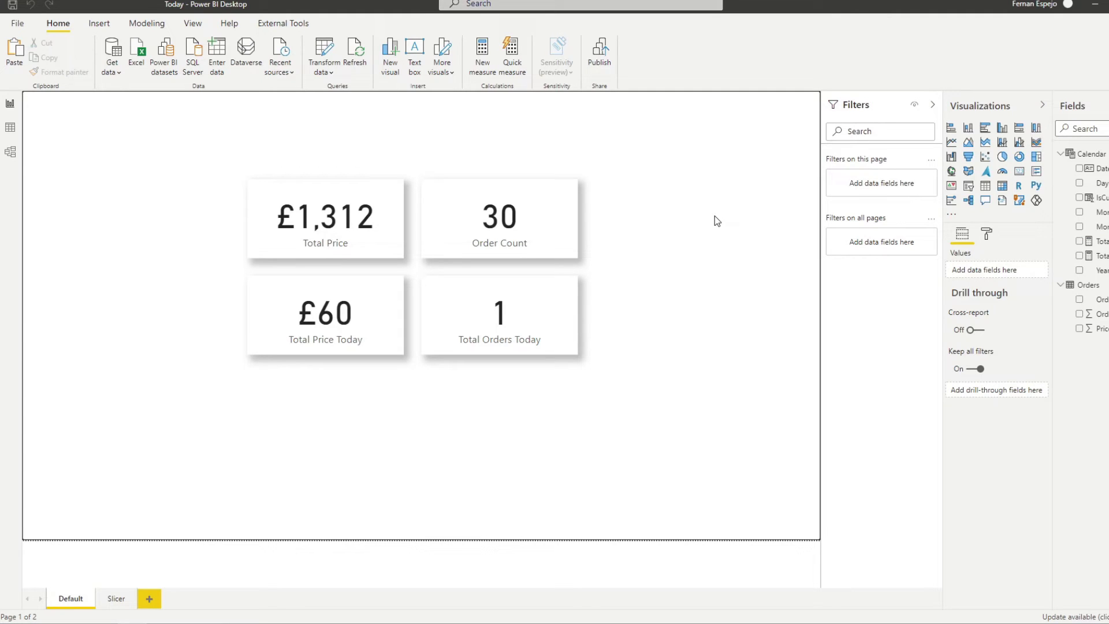
Step: Inspect the Calendar table and its one-to-many link to Orders, then open Calendar's data grid
{"action": "left_click", "coordinate": [1084, 154]}
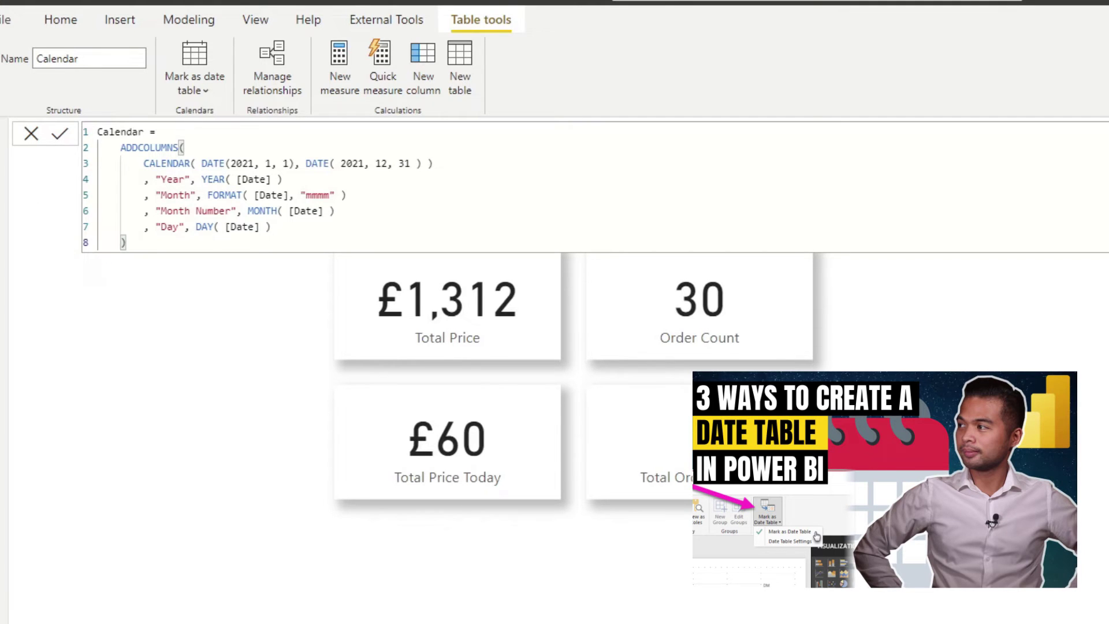
{"action": "left_click", "coordinate": [3, 214]}
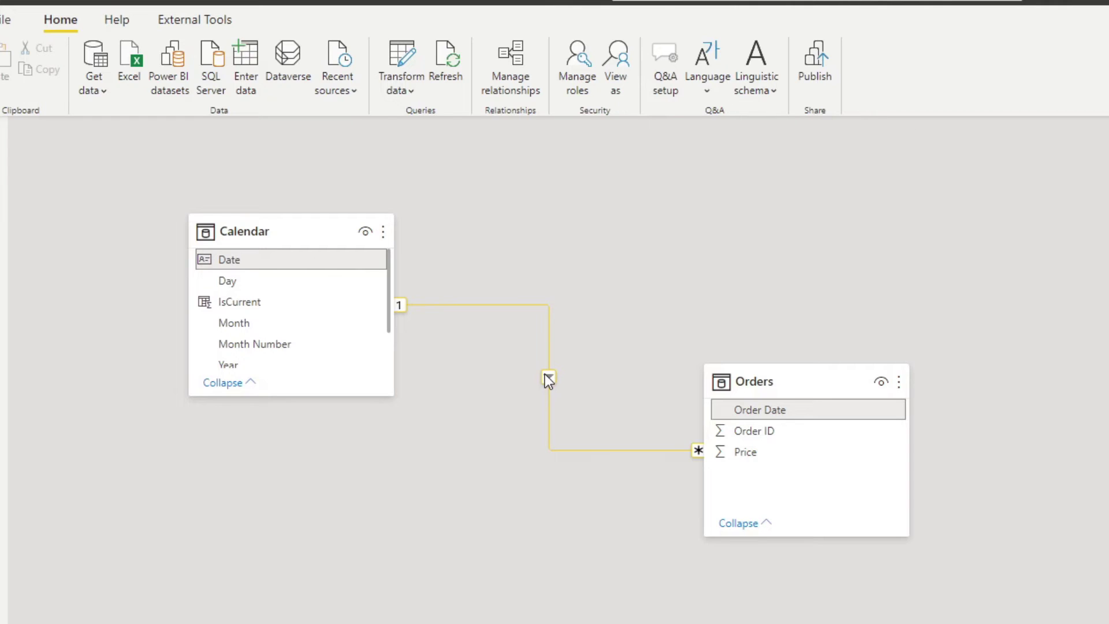
{"action": "left_click", "coordinate": [43, 180]}
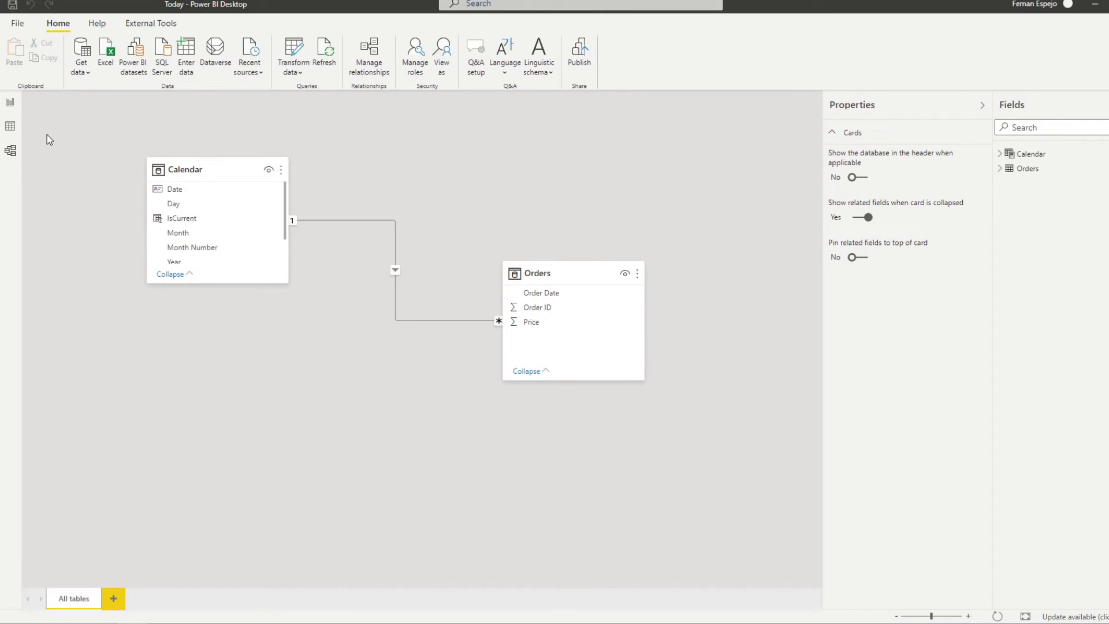
{"action": "left_click", "coordinate": [11, 126]}
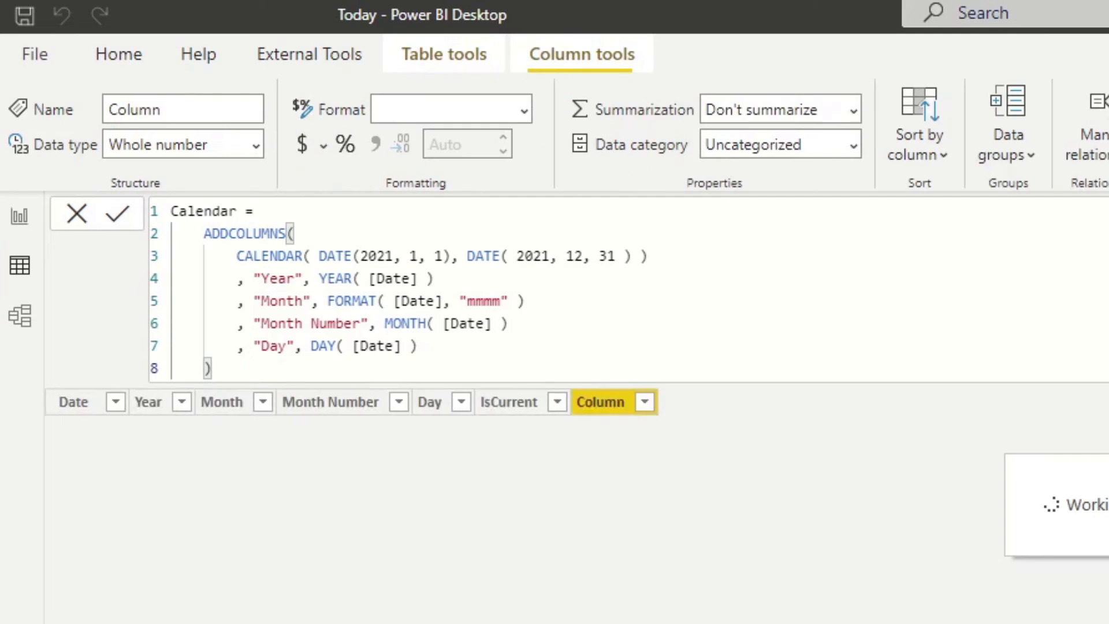
Step: Begin the IsToday column formula as IF('Calendar'[Date] = TODAY() )
{"action": "type", "text": "I"}
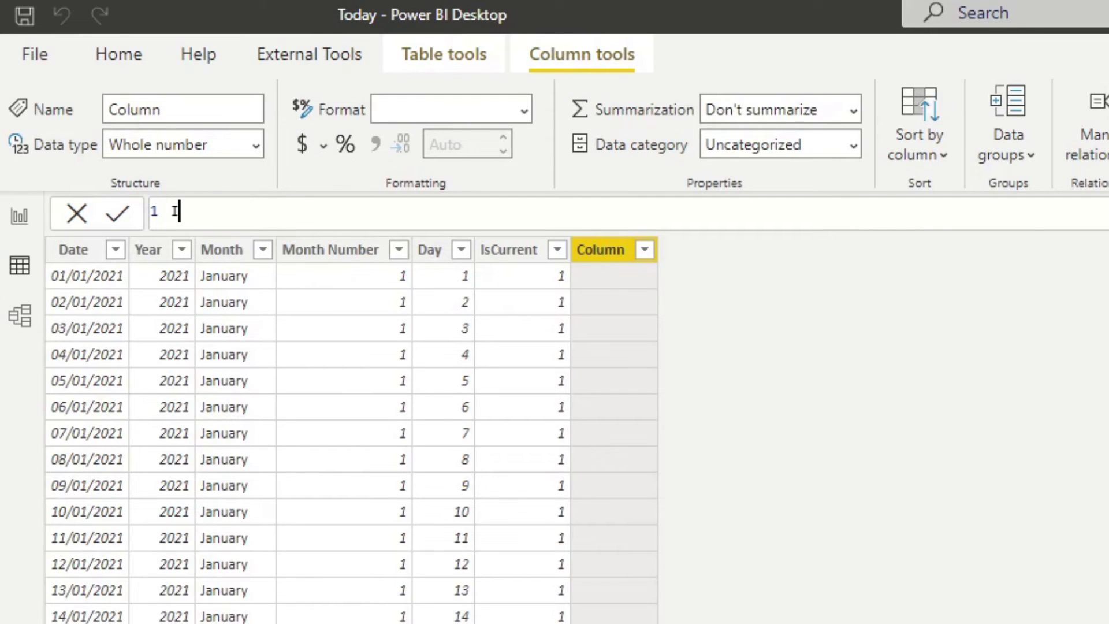
{"action": "type", "text": "sToday ="}
{"action": "key", "text": "shift+Return"}
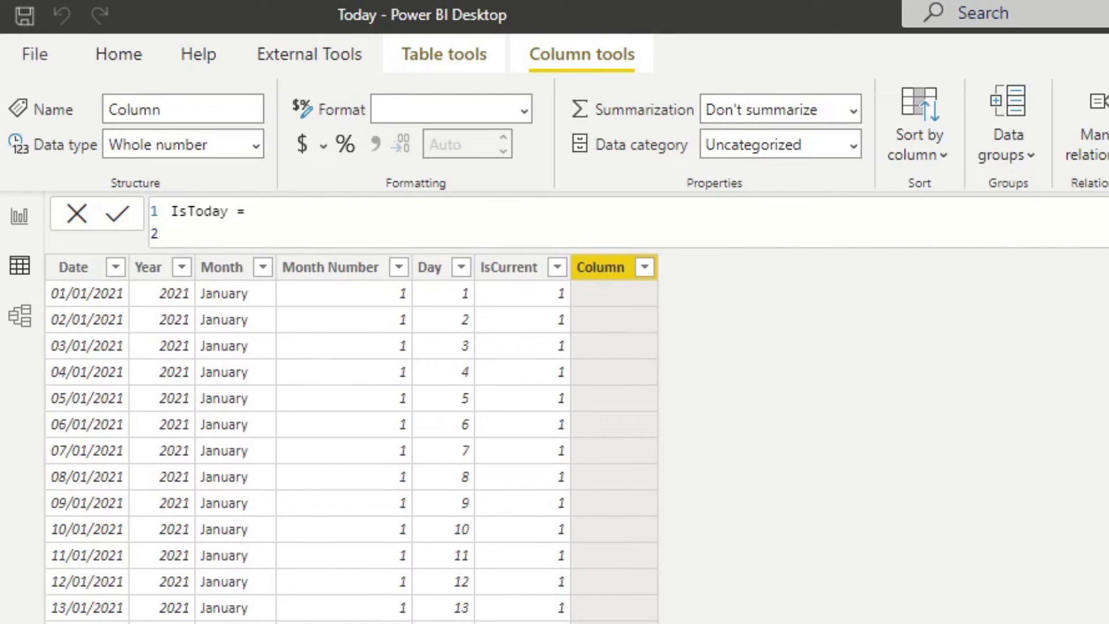
{"action": "type", "text": "IF"}
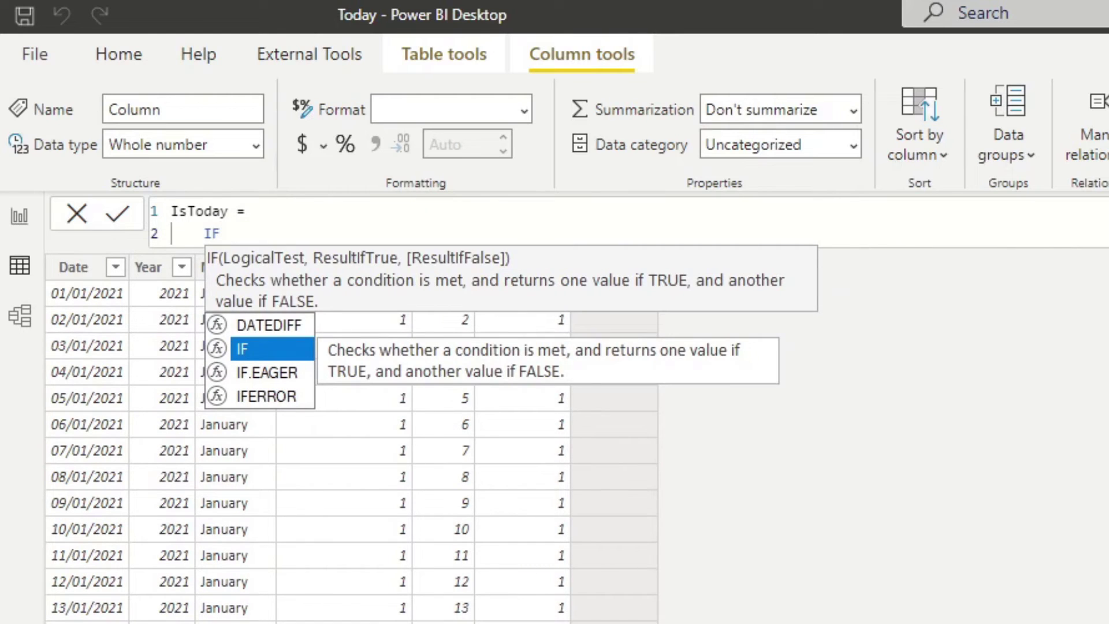
{"action": "type", "text": "( "}
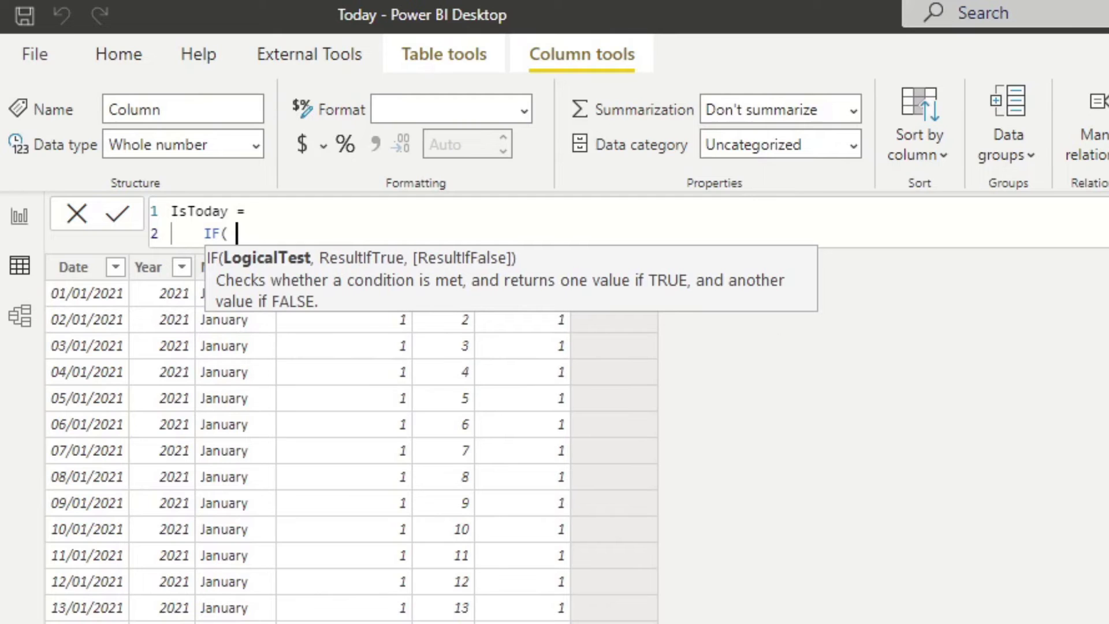
{"action": "type", "text": "date"}
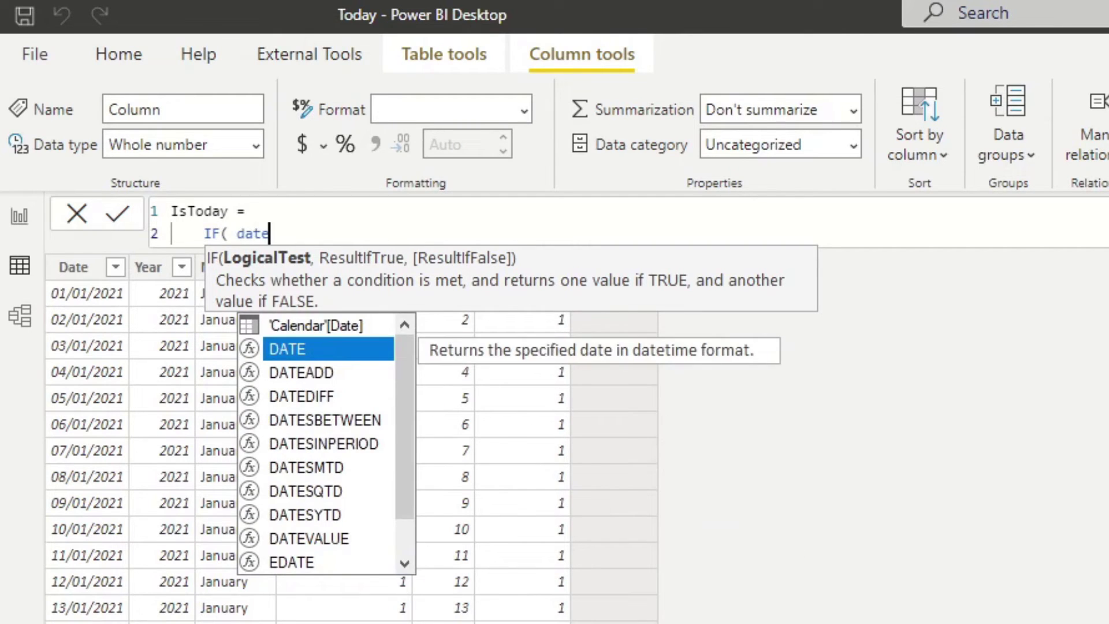
{"action": "key", "text": "Up"}
{"action": "key", "text": "Tab"}
{"action": "type", "text": "= TODAY()"}
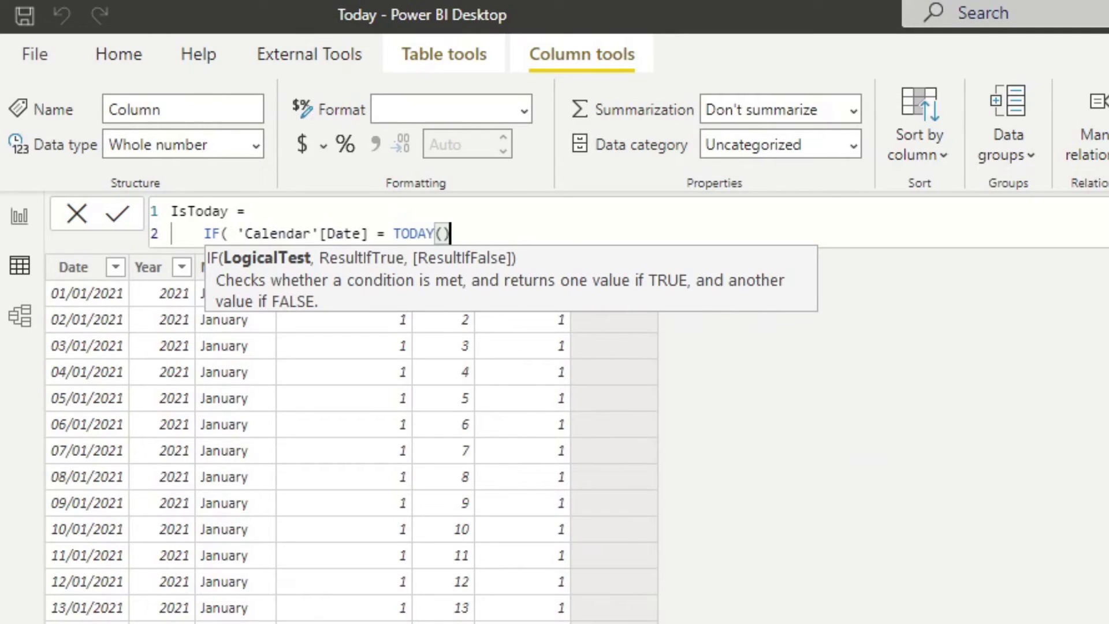
{"action": "key", "text": "shift+Return"}
{"action": "type", "text": ")"}
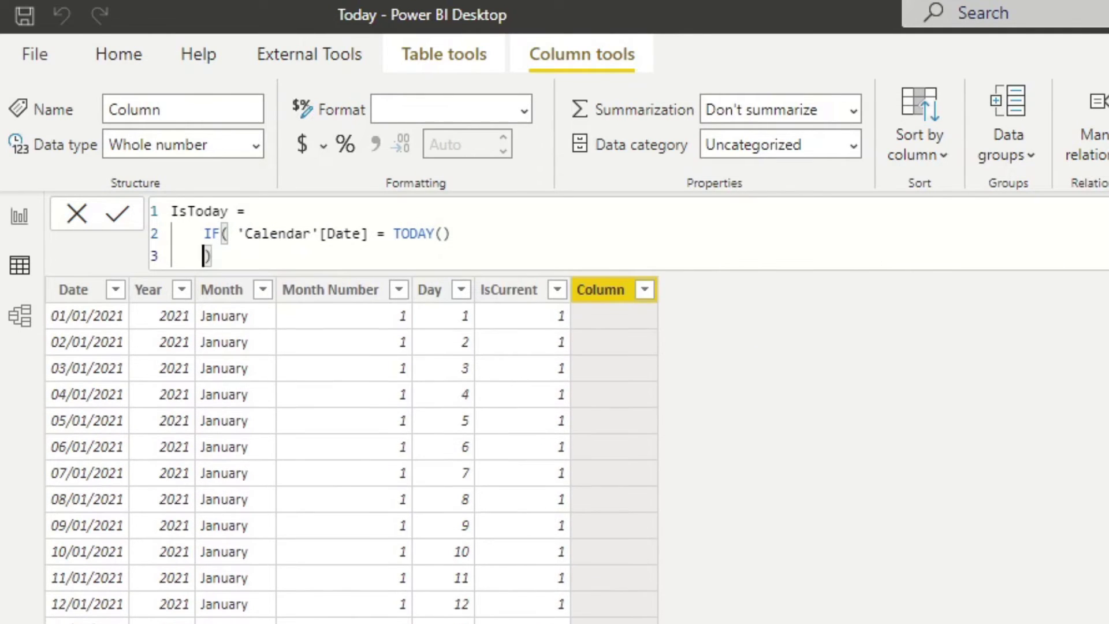
Step: Add the results 1 and 0 to the IF and commit the IsToday column
{"action": "left_click_drag", "start_coordinate": [173, 233], "coordinate": [212, 256]}
{"action": "left_click", "coordinate": [204, 256]}
{"action": "key", "text": "shift+Return"}
{"action": "type", "text": ", "}
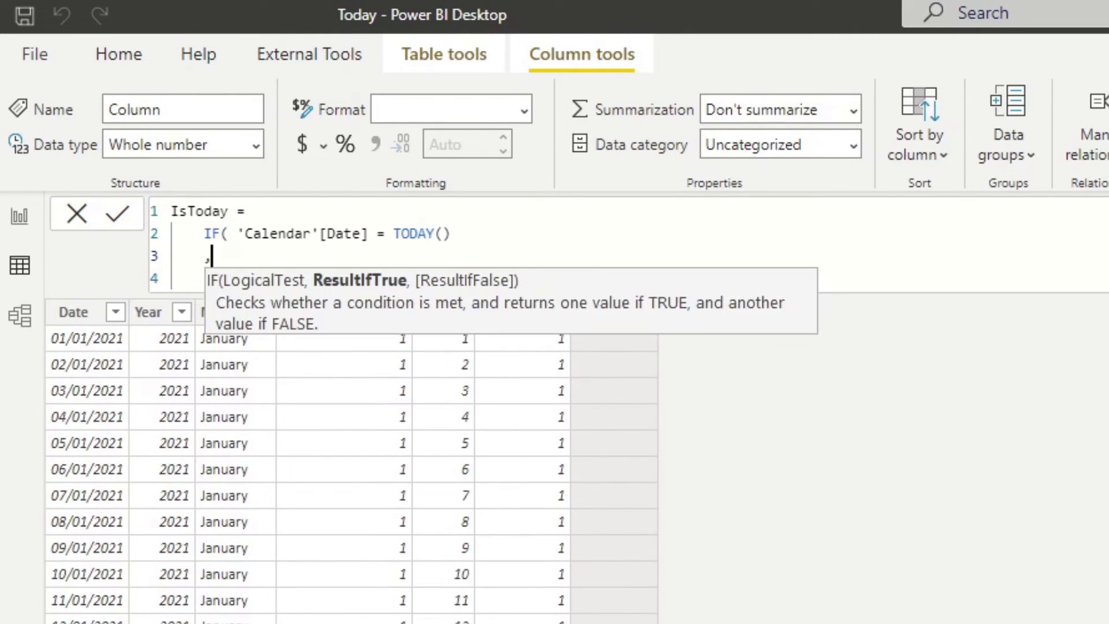
{"action": "type", "text": "1,"}
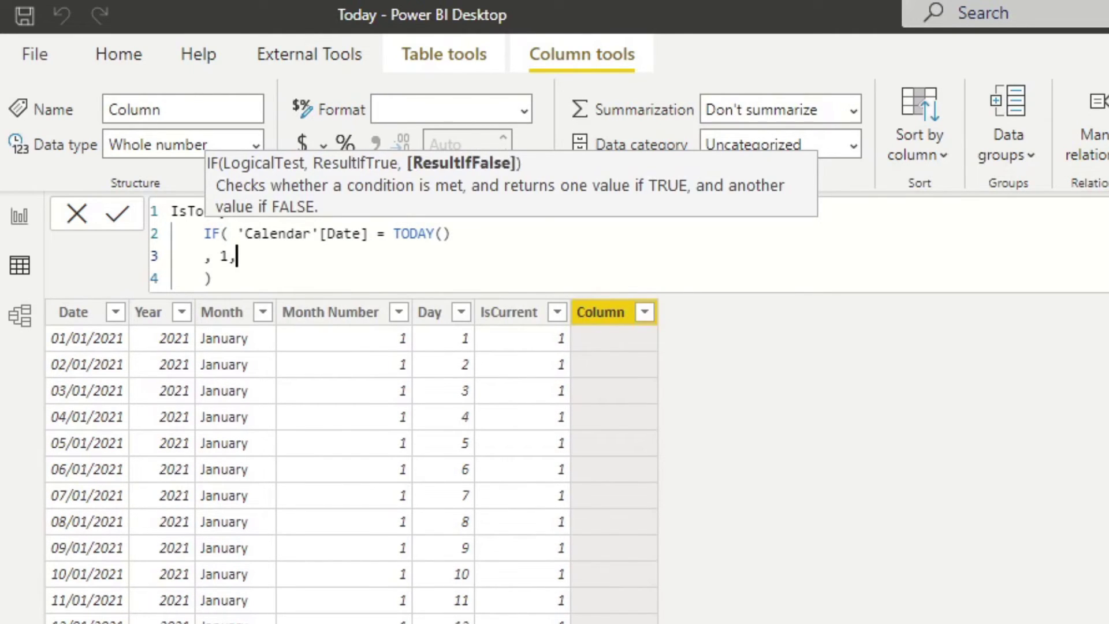
{"action": "key", "text": "BackSpace"}
{"action": "key", "text": "shift+Return"}
{"action": "type", "text": ", 0"}
{"action": "key", "text": "Return"}
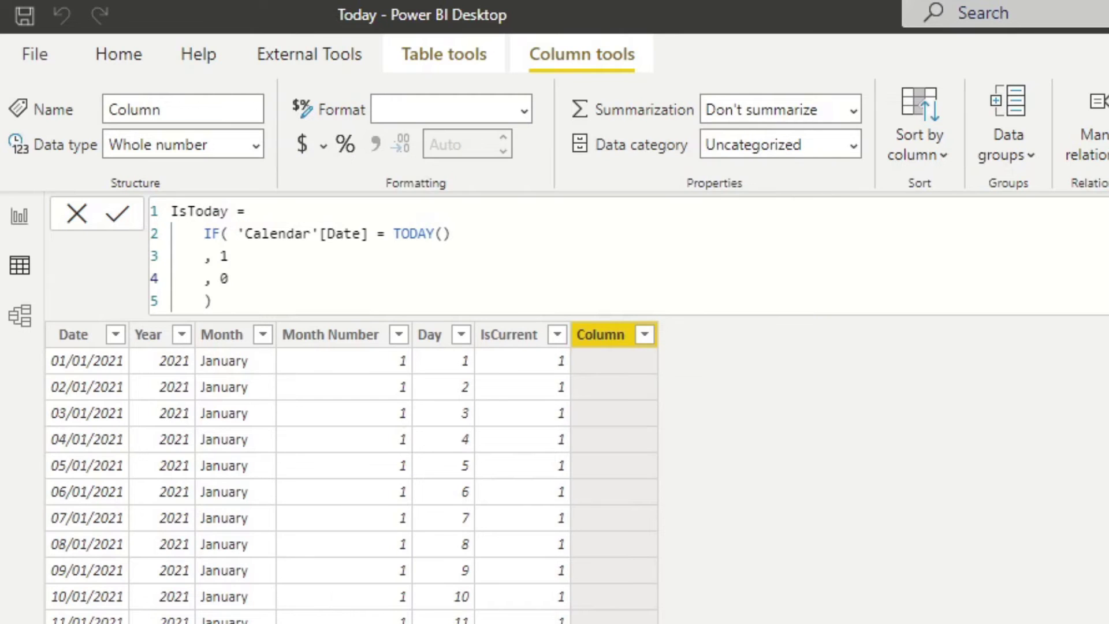
Step: Filter the grid to IsToday = 1 to confirm today's row, then browse the columns
{"action": "scroll", "coordinate": [659, 614], "scroll_direction": "down", "scroll_amount": 20}
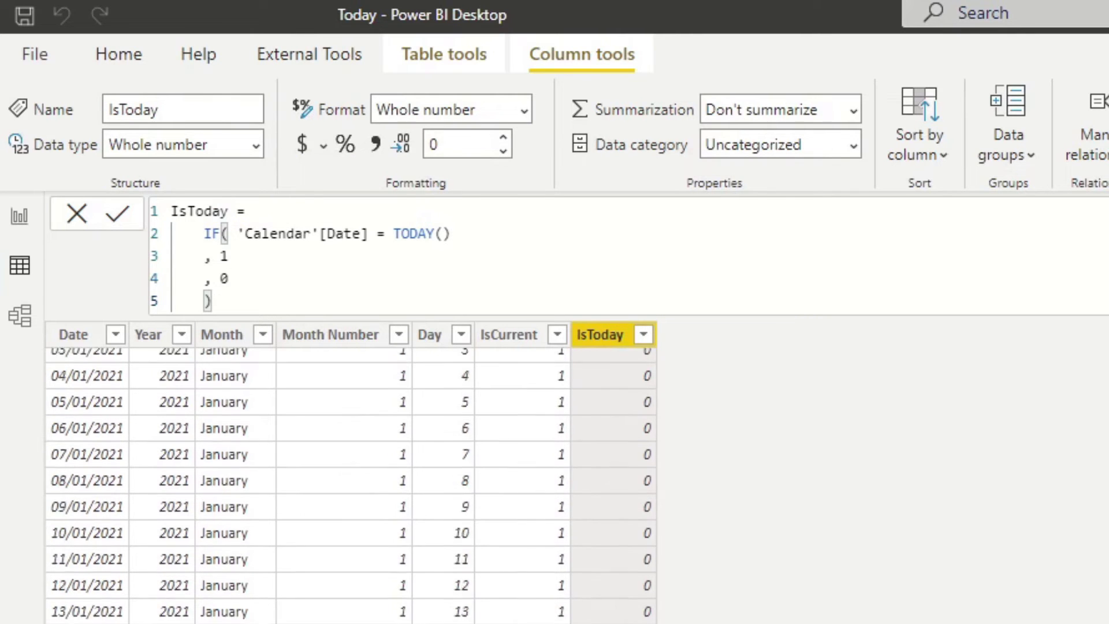
{"action": "left_click", "coordinate": [644, 336]}
{"action": "left_click", "coordinate": [695, 573]}
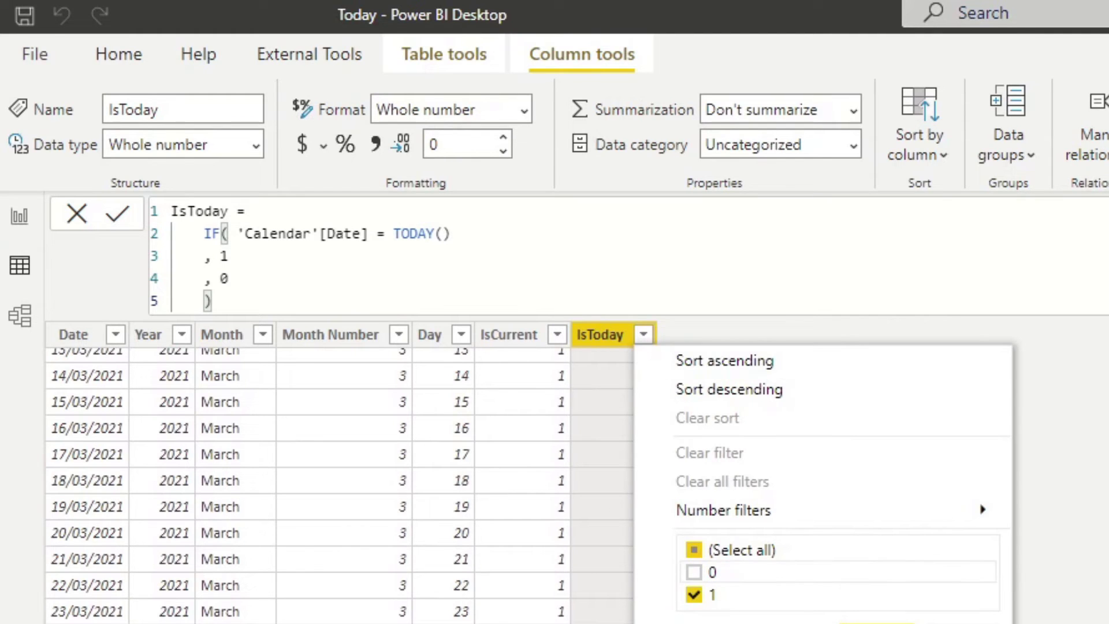
{"action": "left_click", "coordinate": [875, 622]}
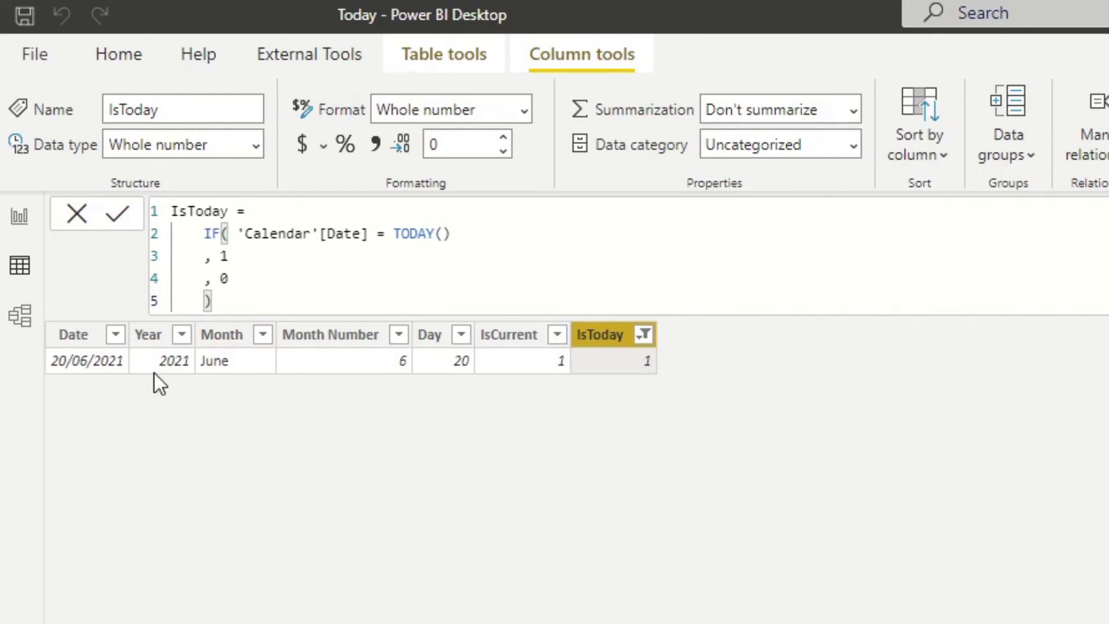
{"action": "left_click", "coordinate": [426, 363]}
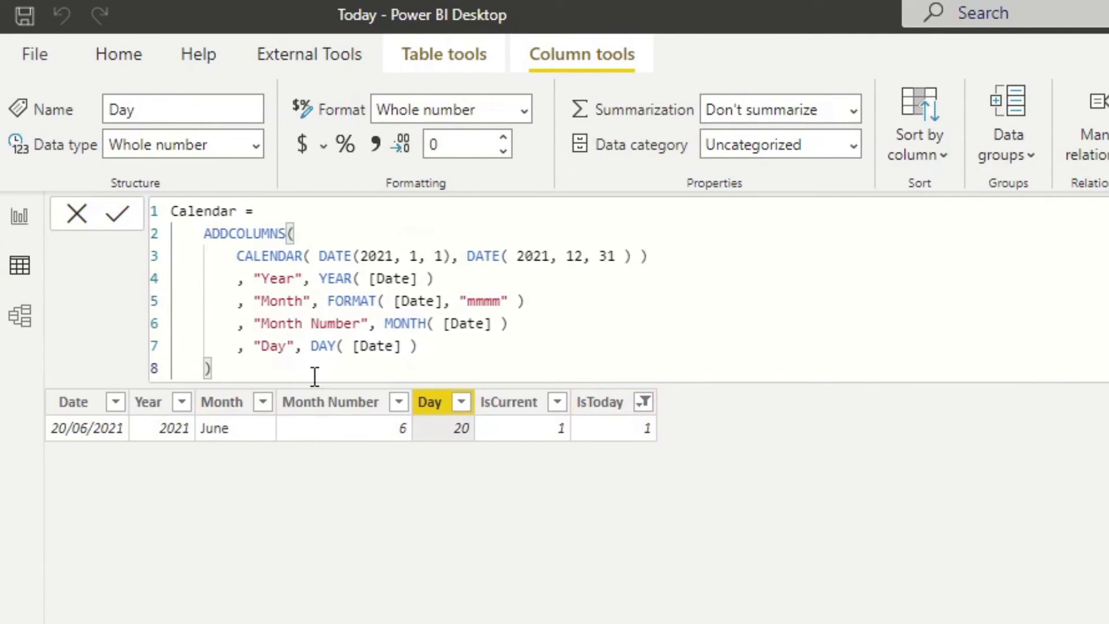
{"action": "left_click", "coordinate": [327, 434]}
{"action": "key", "text": "Right"}
{"action": "key", "text": "Right"}
{"action": "key", "text": "Right"}
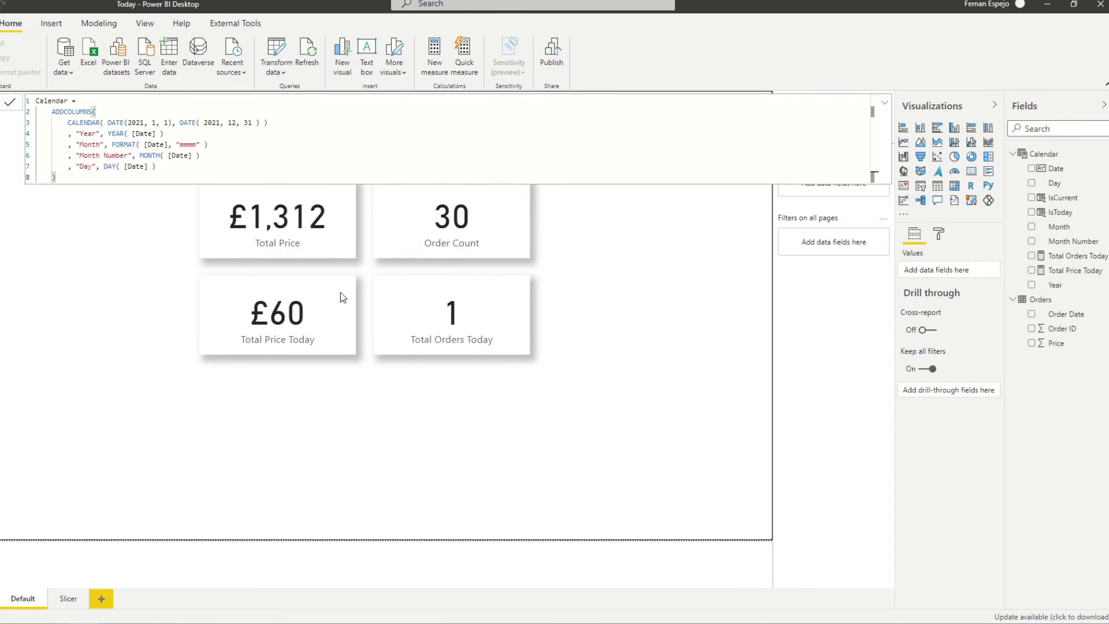
Step: Collapse the formula bar and add an IsToday basic page filter keeping only value 1
{"action": "left_click", "coordinate": [886, 104]}
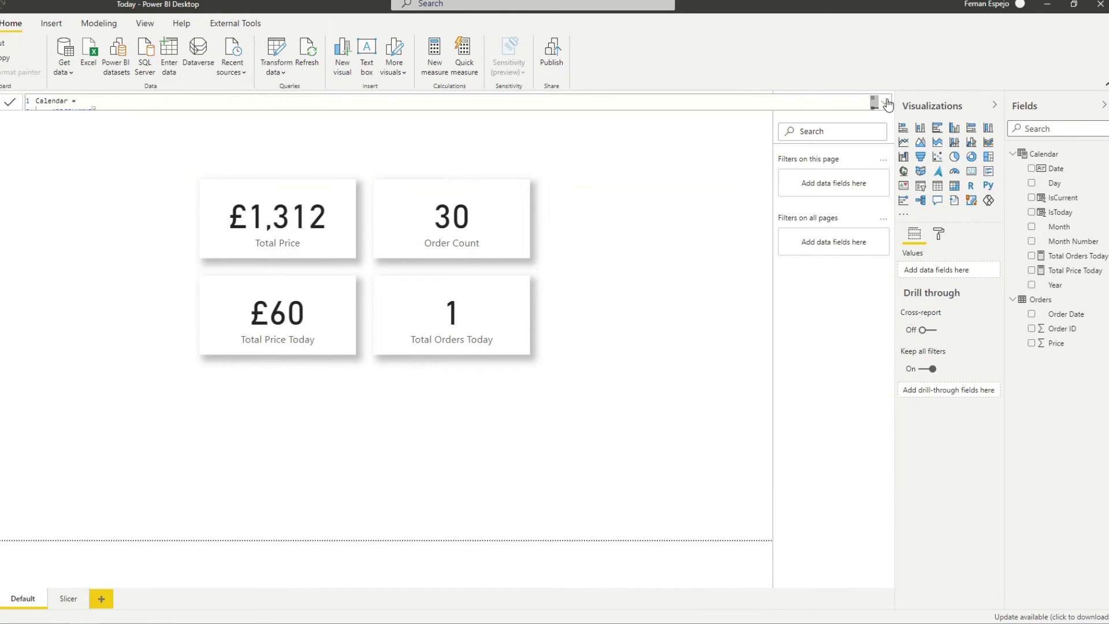
{"action": "left_click", "coordinate": [888, 104]}
{"action": "left_click_drag", "start_coordinate": [1066, 198], "coordinate": [934, 469]}
{"action": "left_click_drag", "start_coordinate": [1063, 212], "coordinate": [825, 189]}
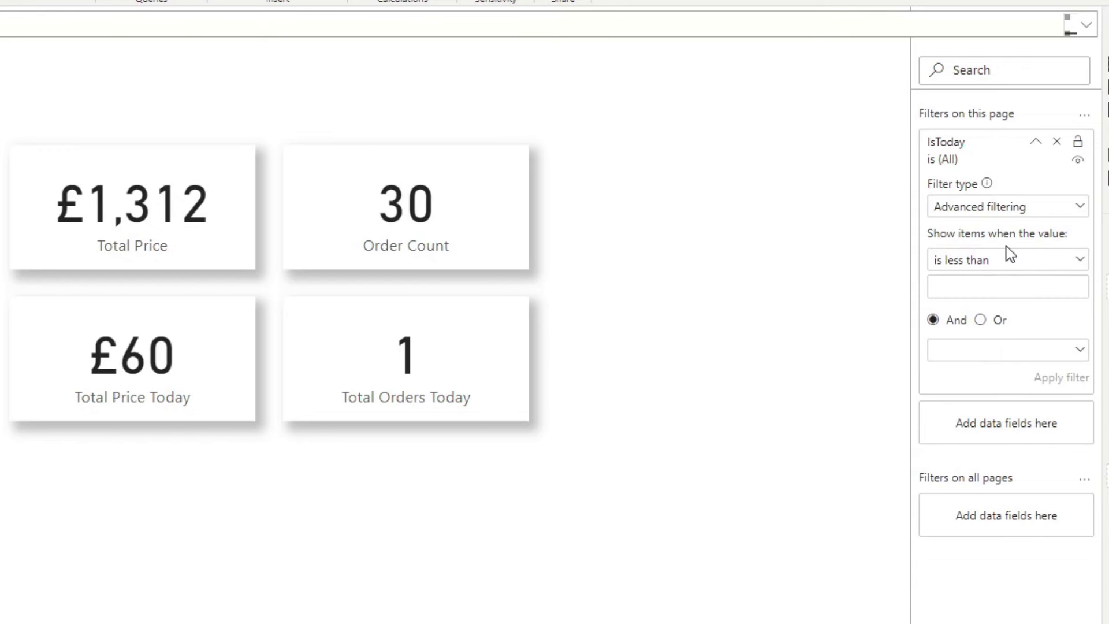
{"action": "left_click", "coordinate": [995, 208]}
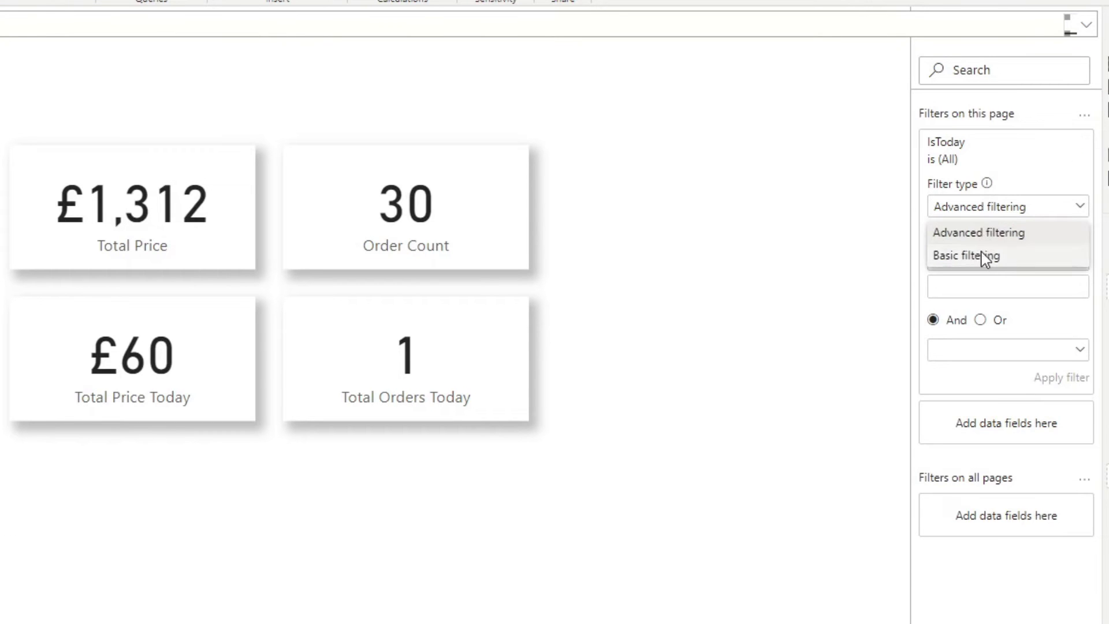
{"action": "left_click", "coordinate": [984, 255]}
{"action": "left_click", "coordinate": [966, 278]}
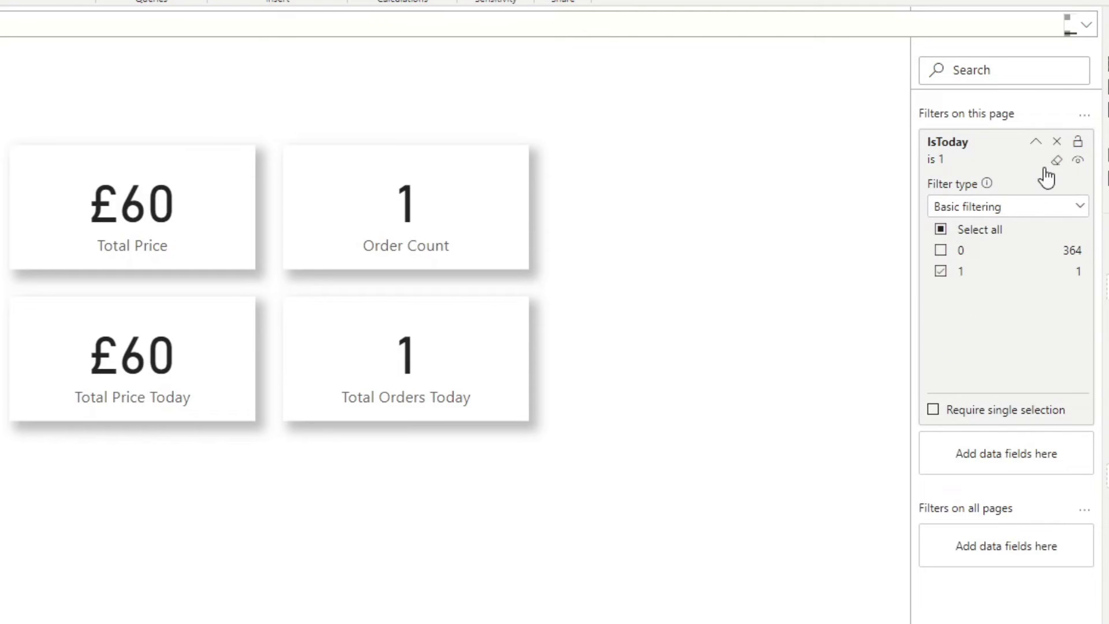
{"action": "left_click", "coordinate": [1036, 143]}
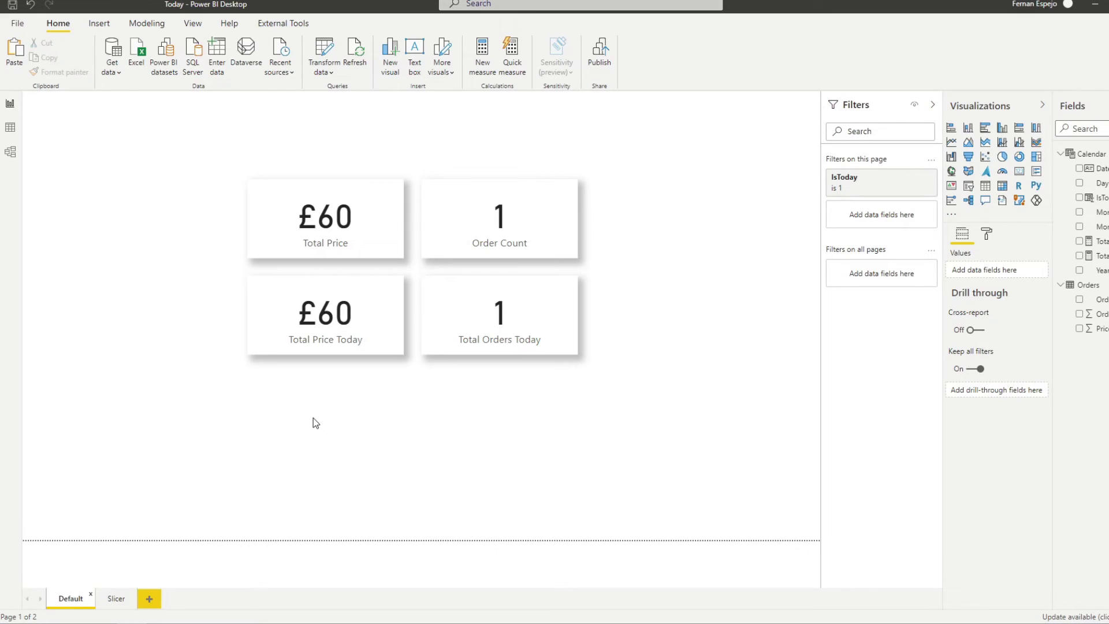
Step: On the Slicer page, try 21/06/2021 in the Date slicer, then reselect 20/06/2021
{"action": "left_click", "coordinate": [116, 599]}
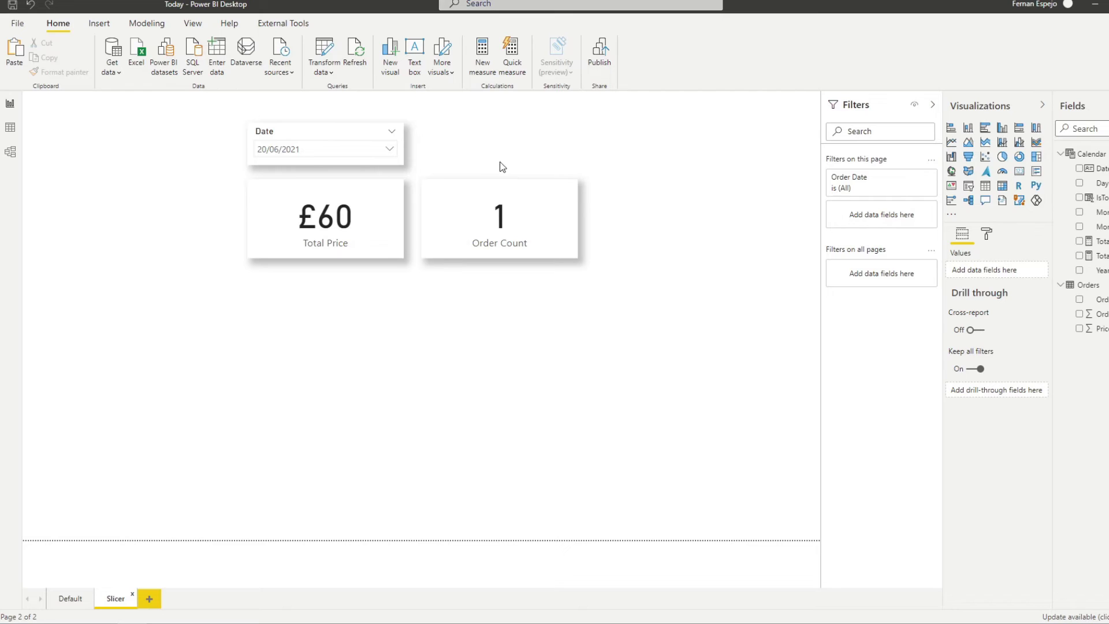
{"action": "left_click", "coordinate": [341, 147]}
{"action": "scroll", "coordinate": [352, 197], "scroll_direction": "down", "scroll_amount": 3}
{"action": "scroll", "coordinate": [382, 242], "scroll_direction": "down", "scroll_amount": 20}
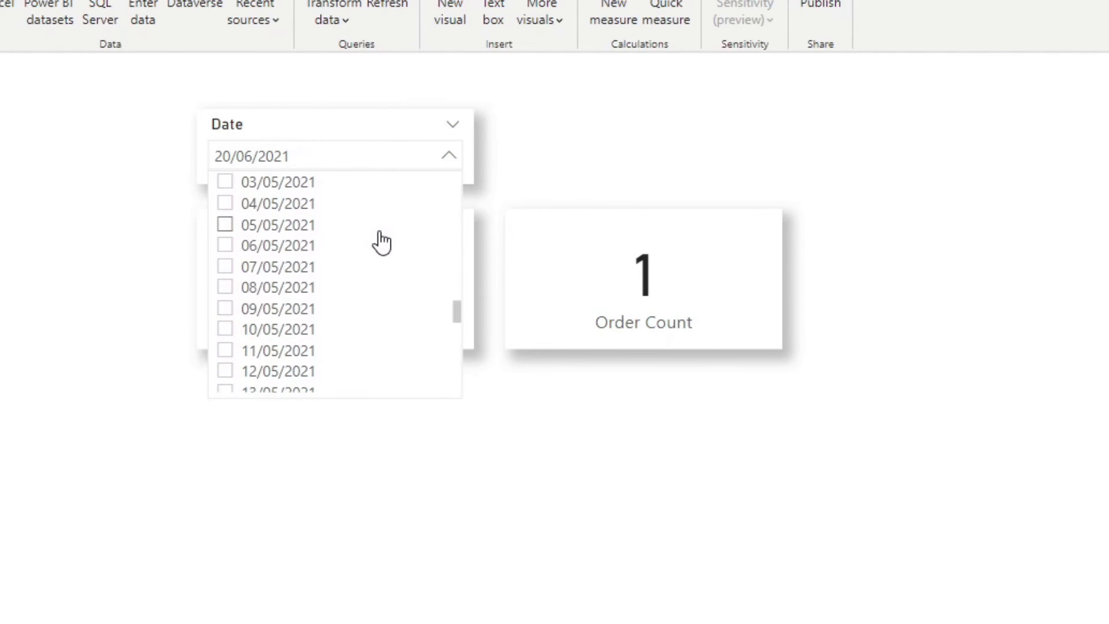
{"action": "scroll", "coordinate": [382, 241], "scroll_direction": "up", "scroll_amount": 7}
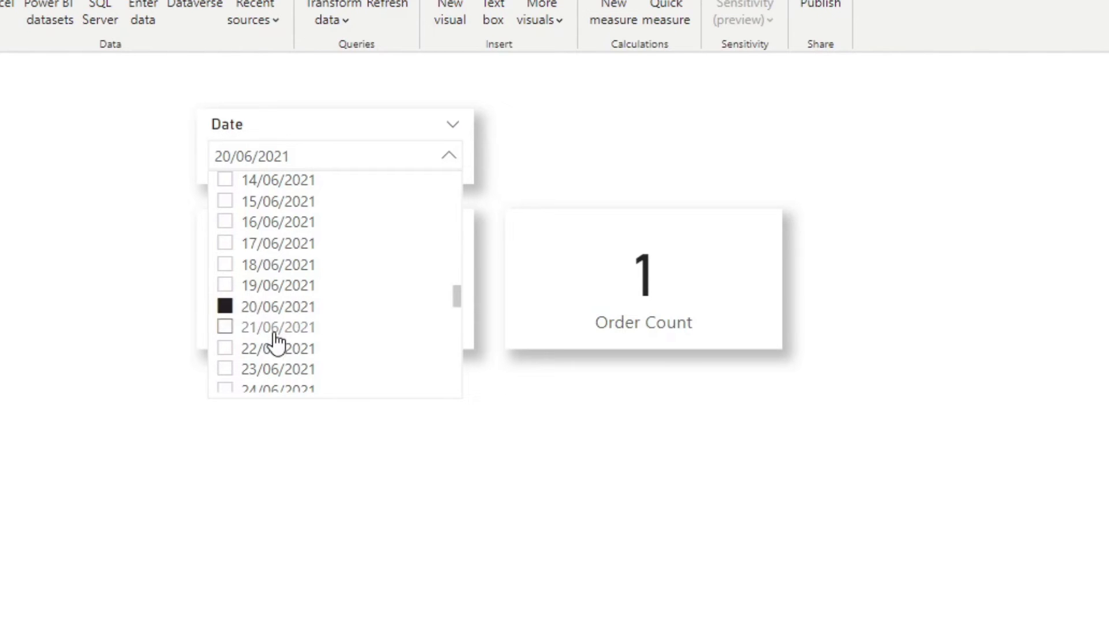
{"action": "left_click", "coordinate": [279, 327]}
{"action": "left_click", "coordinate": [283, 308]}
{"action": "left_click", "coordinate": [445, 162]}
{"action": "left_click", "coordinate": [443, 161]}
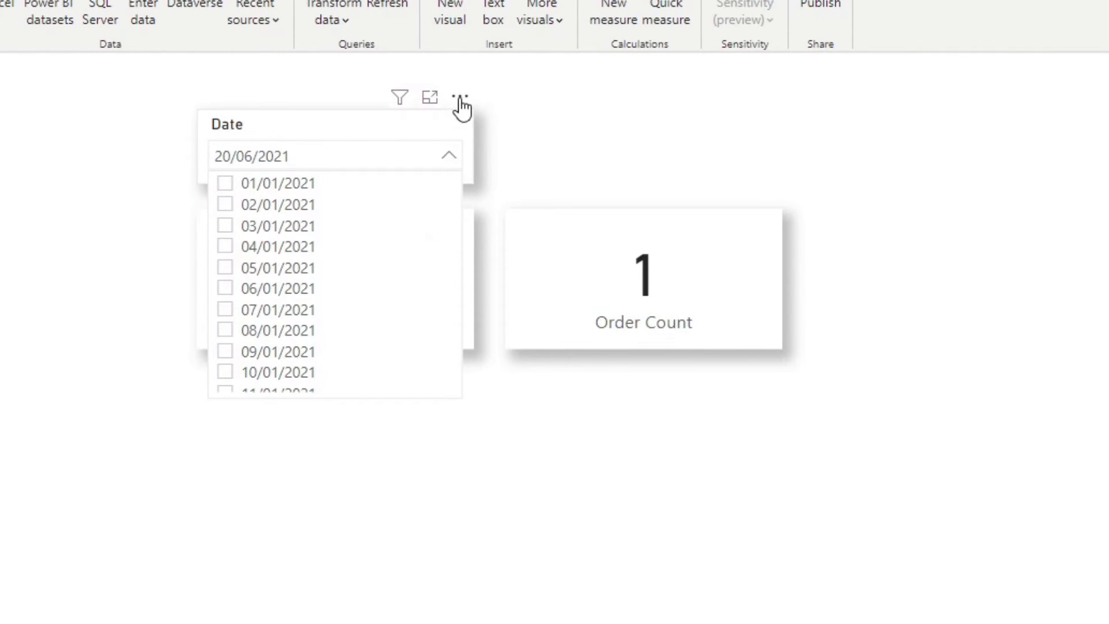
Step: Sort the Date slicer descending and check its dates now list newest first
{"action": "left_click", "coordinate": [460, 98]}
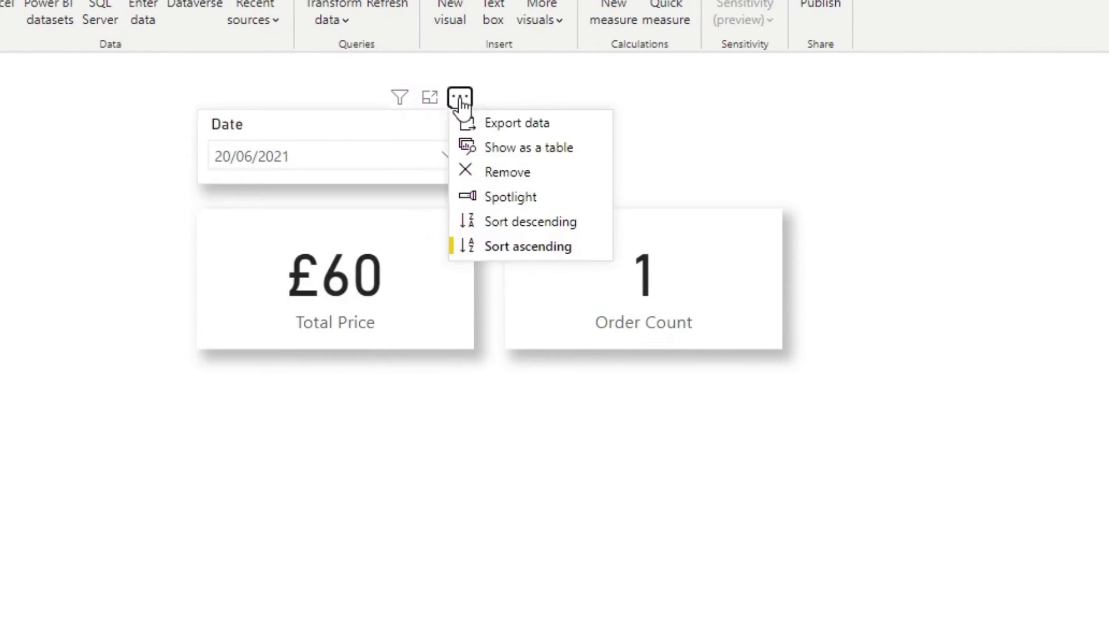
{"action": "left_click", "coordinate": [518, 221]}
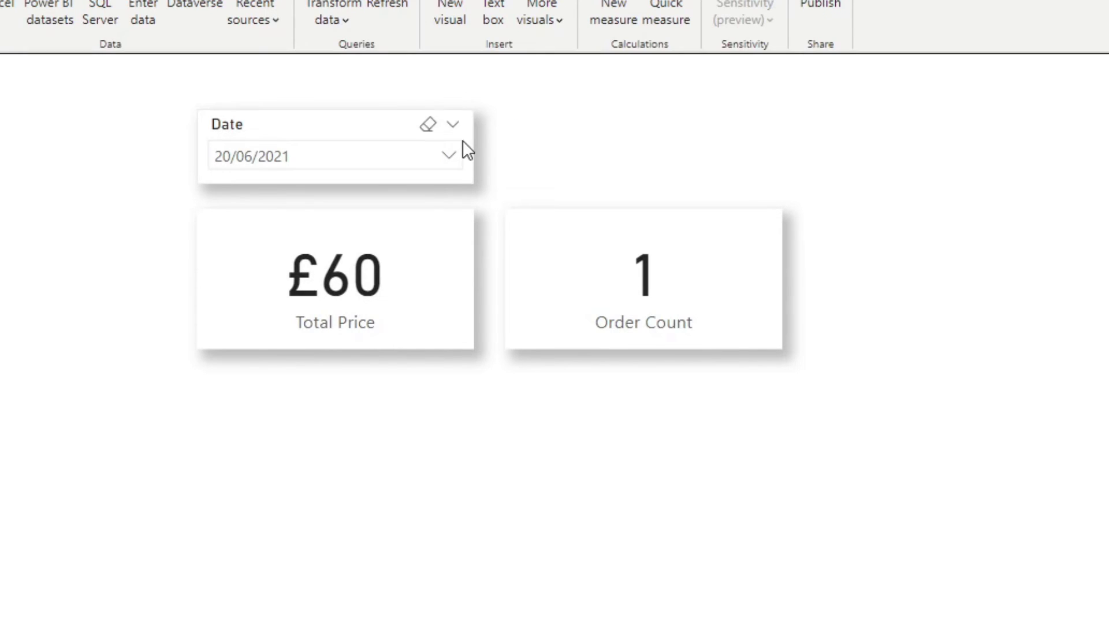
{"action": "left_click", "coordinate": [442, 156]}
{"action": "scroll", "coordinate": [310, 242], "scroll_direction": "down", "scroll_amount": 2}
{"action": "scroll", "coordinate": [315, 283], "scroll_direction": "up", "scroll_amount": 2}
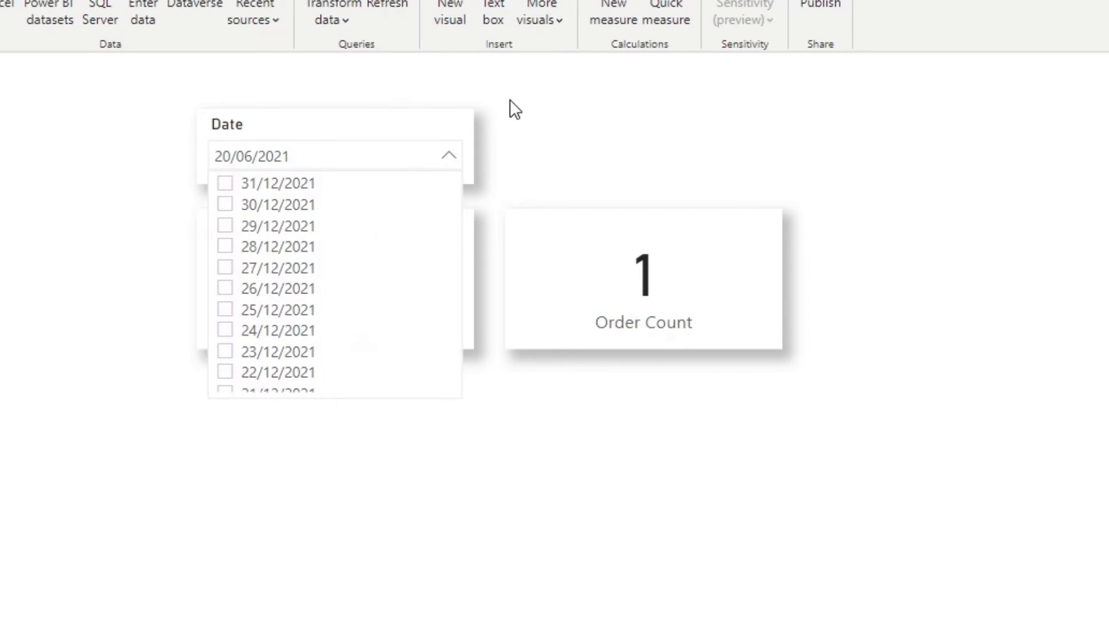
{"action": "left_click", "coordinate": [365, 130]}
{"action": "left_click", "coordinate": [365, 129]}
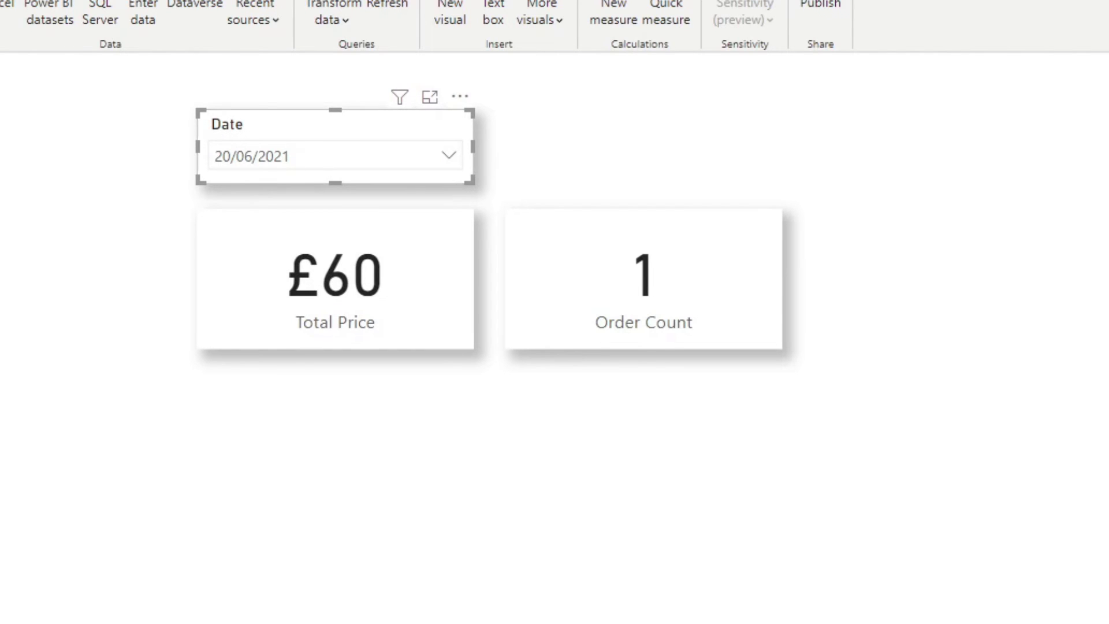
{"action": "left_click", "coordinate": [449, 154]}
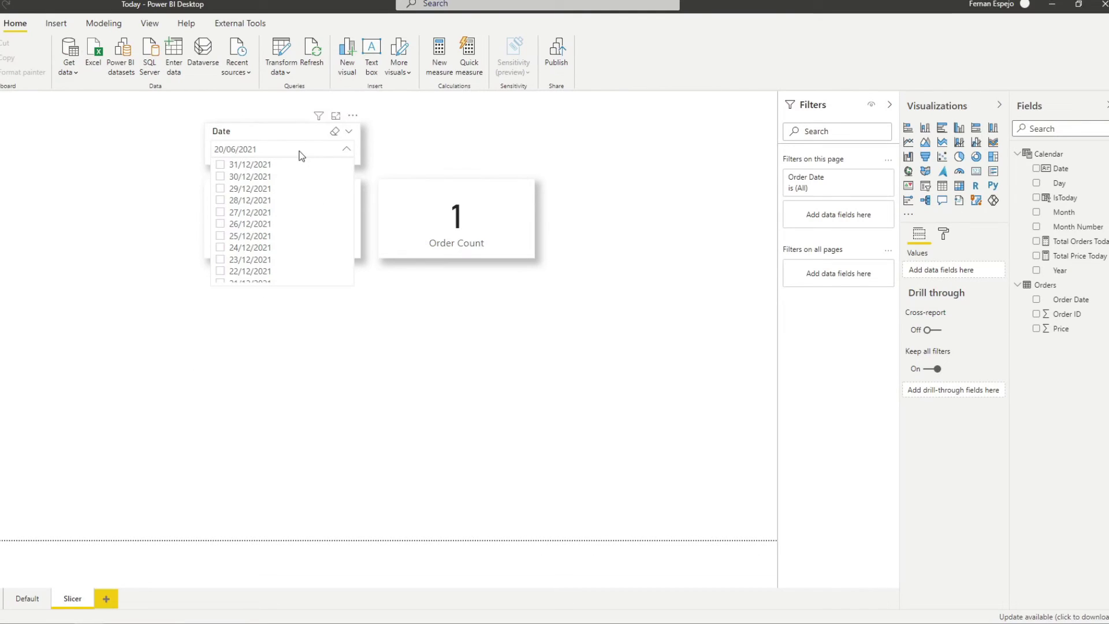
Step: Clear the IsToday filter on the Calendar table so both 0 and 1 rows show again
{"action": "left_click", "coordinate": [1066, 200]}
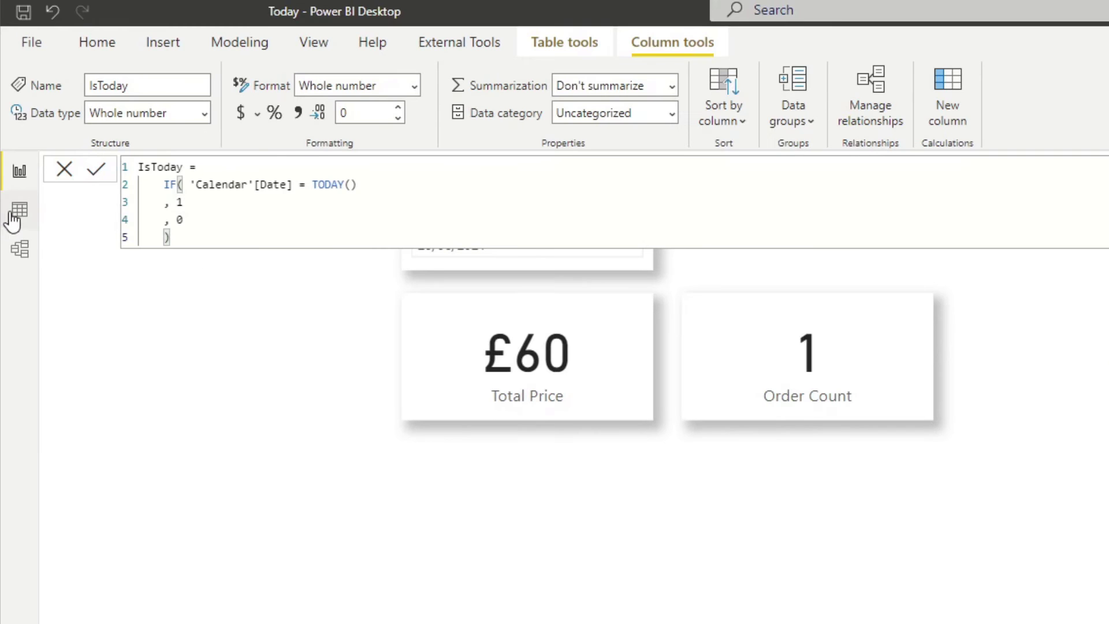
{"action": "left_click", "coordinate": [17, 208]}
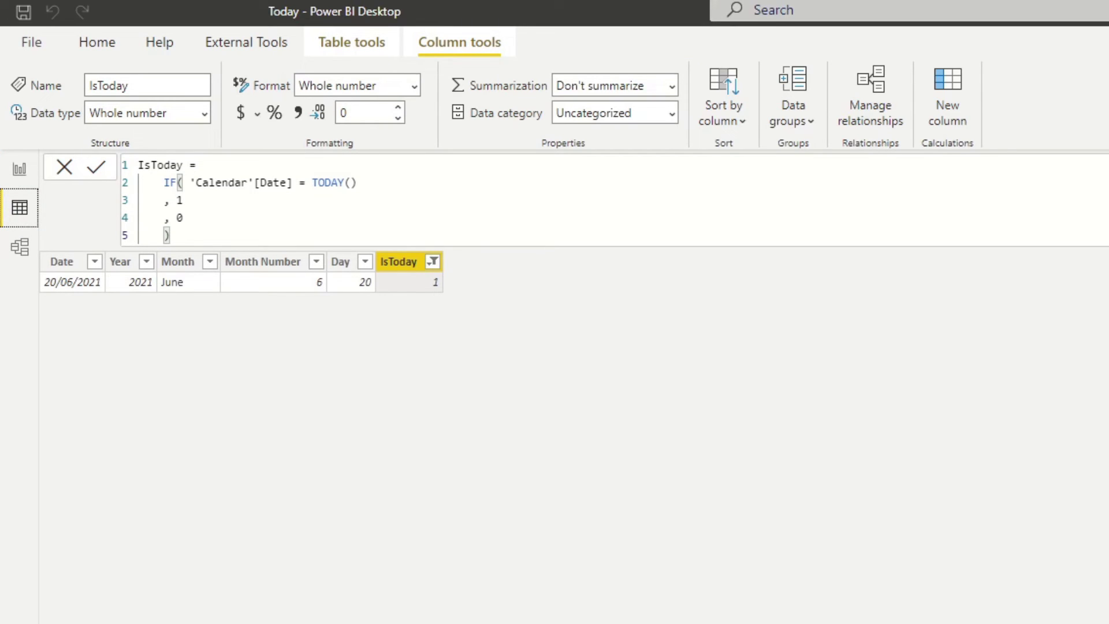
{"action": "left_click", "coordinate": [432, 262]}
{"action": "left_click", "coordinate": [473, 448]}
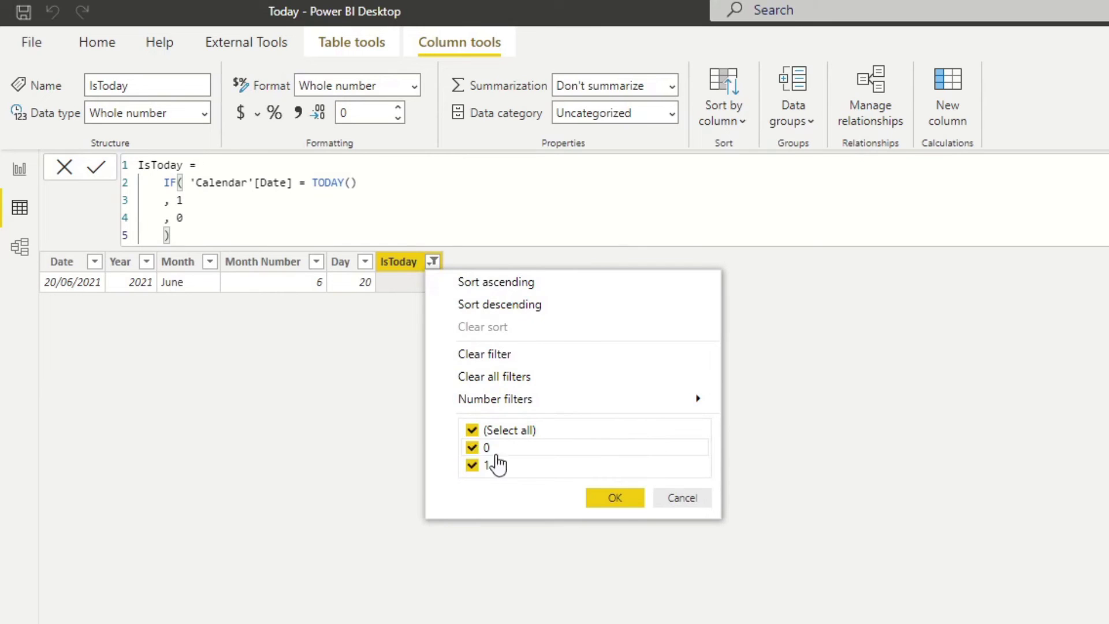
{"action": "left_click", "coordinate": [615, 498]}
{"action": "scroll", "coordinate": [453, 488], "scroll_direction": "down", "scroll_amount": 20}
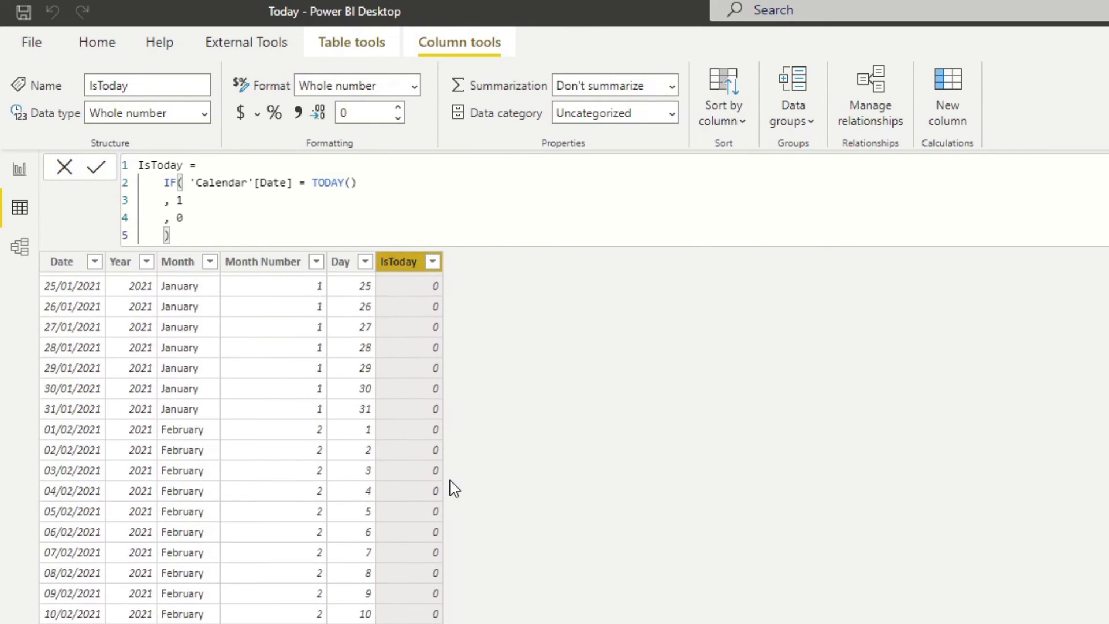
{"action": "scroll", "coordinate": [455, 488], "scroll_direction": "down", "scroll_amount": 20}
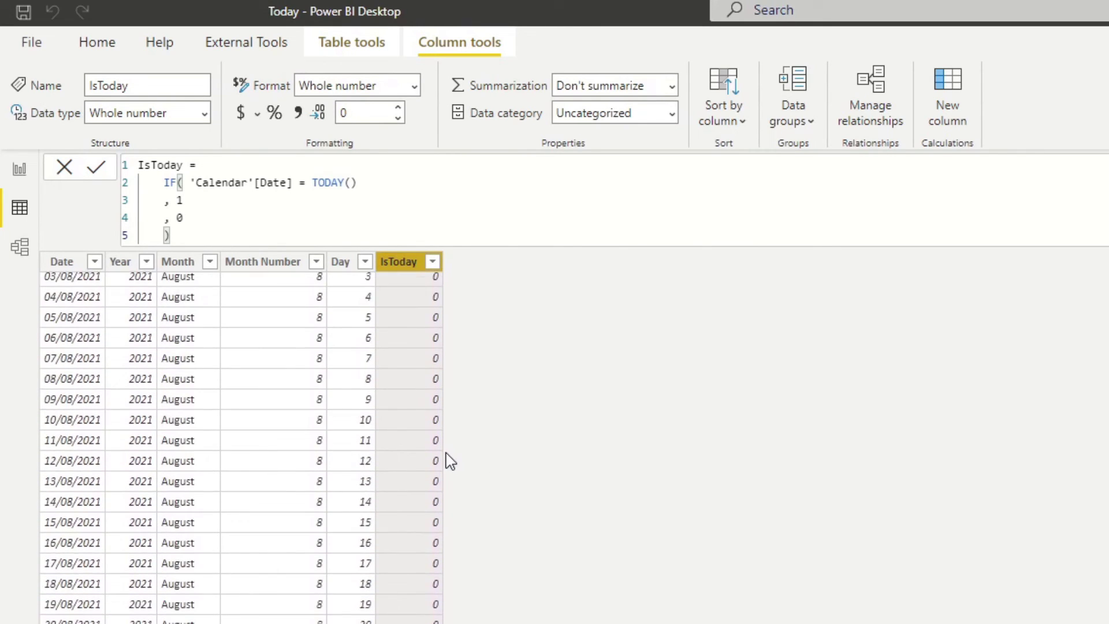
{"action": "scroll", "coordinate": [450, 461], "scroll_direction": "down", "scroll_amount": 20}
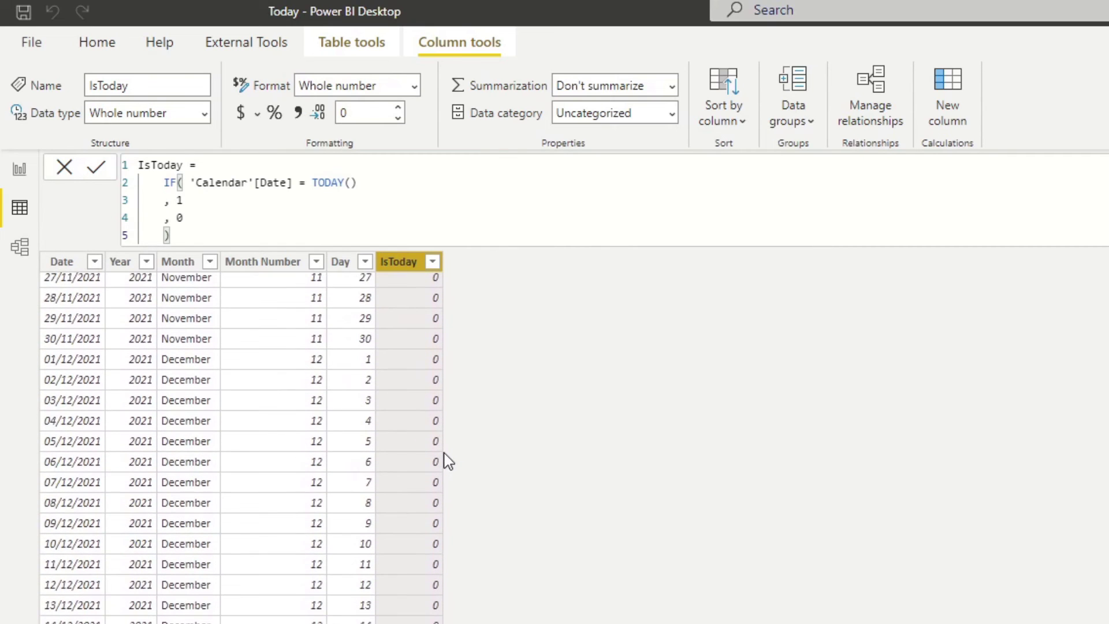
{"action": "scroll", "coordinate": [449, 462], "scroll_direction": "up", "scroll_amount": 20}
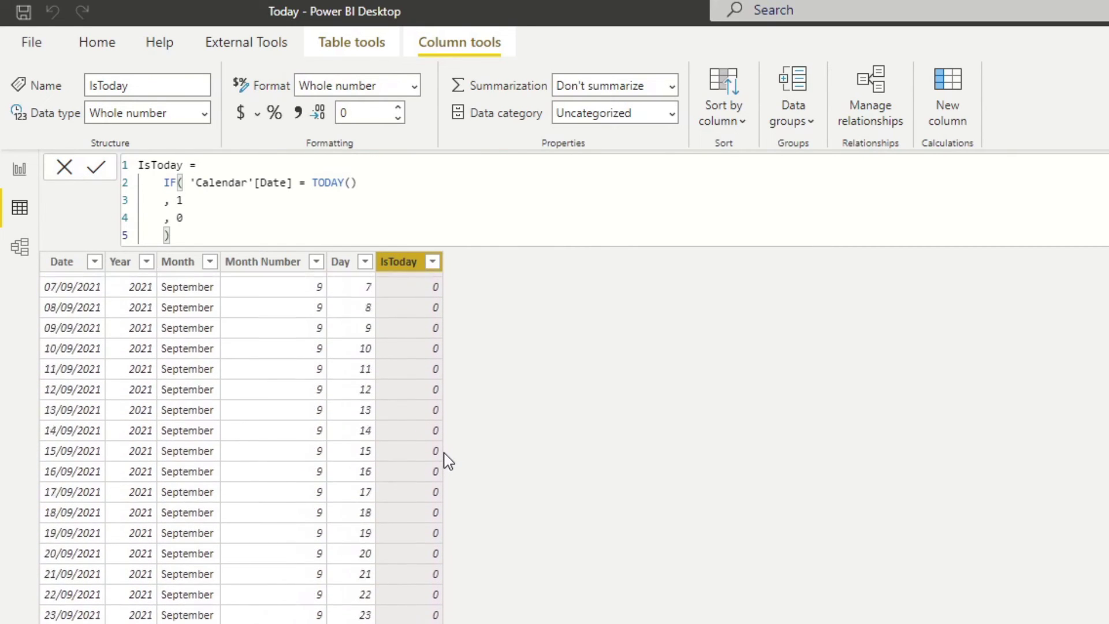
{"action": "scroll", "coordinate": [448, 462], "scroll_direction": "up", "scroll_amount": 20}
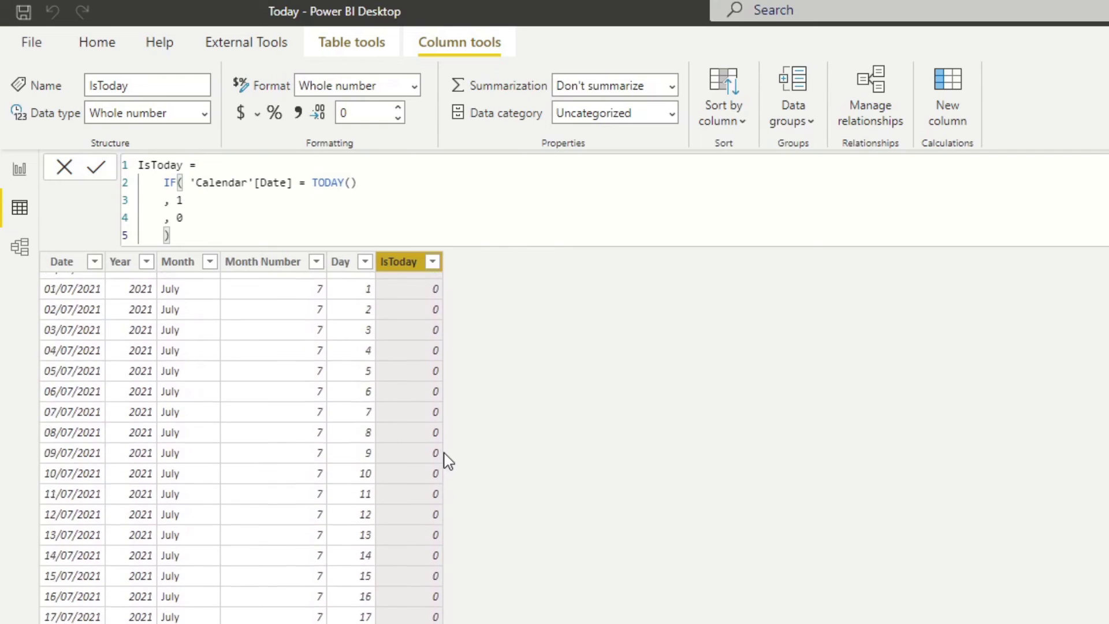
{"action": "scroll", "coordinate": [447, 462], "scroll_direction": "up", "scroll_amount": 20}
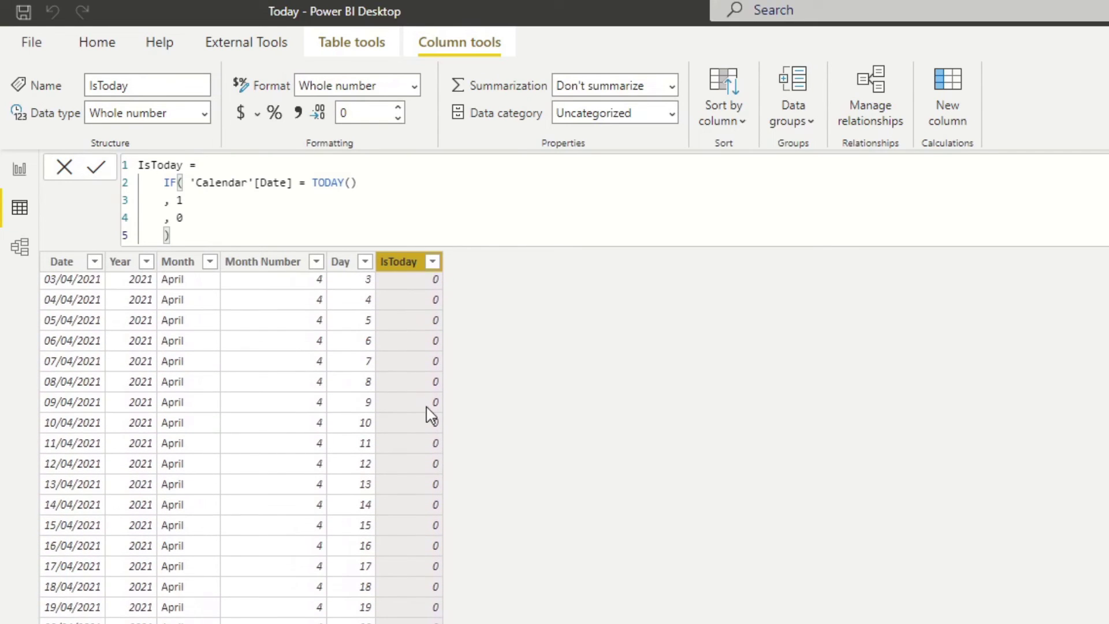
Step: Change the IsToday comparison from = TODAY() to < TODAY()
{"action": "left_click", "coordinate": [308, 183]}
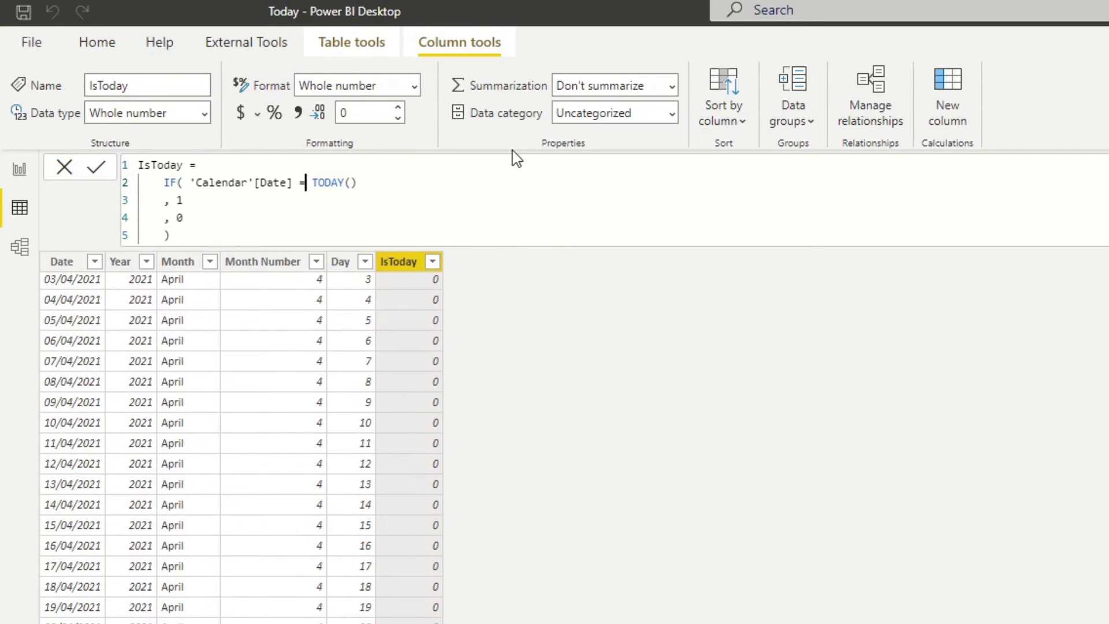
{"action": "key", "text": "BackSpace"}
{"action": "type", "text": "<"}
Step: Commit the Date < TODAY() IsToday formula and review the resulting Calendar rows
{"action": "key", "text": "Return"}
{"action": "scroll", "coordinate": [418, 362], "scroll_direction": "down", "scroll_amount": 20}
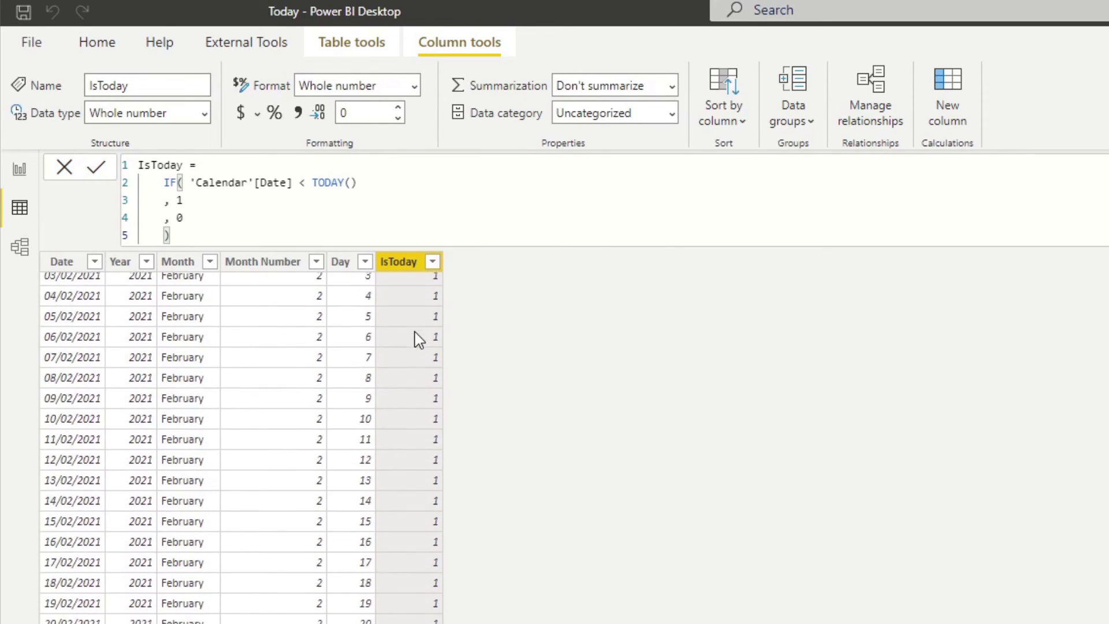
{"action": "scroll", "coordinate": [427, 439], "scroll_direction": "up", "scroll_amount": 13}
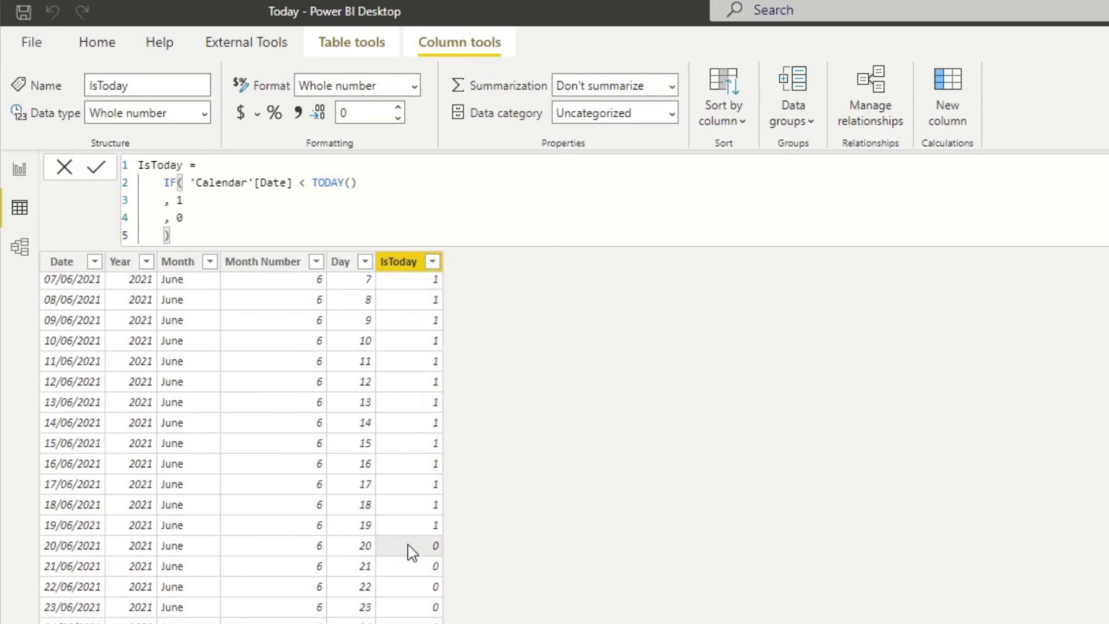
{"action": "left_click", "coordinate": [64, 549]}
{"action": "left_click", "coordinate": [417, 574]}
Step: Change IsToday to Date <= TODAY() so today, 20/06/2021, also returns 1
{"action": "left_click", "coordinate": [306, 183]}
{"action": "type", "text": "="}
{"action": "key", "text": "Return"}
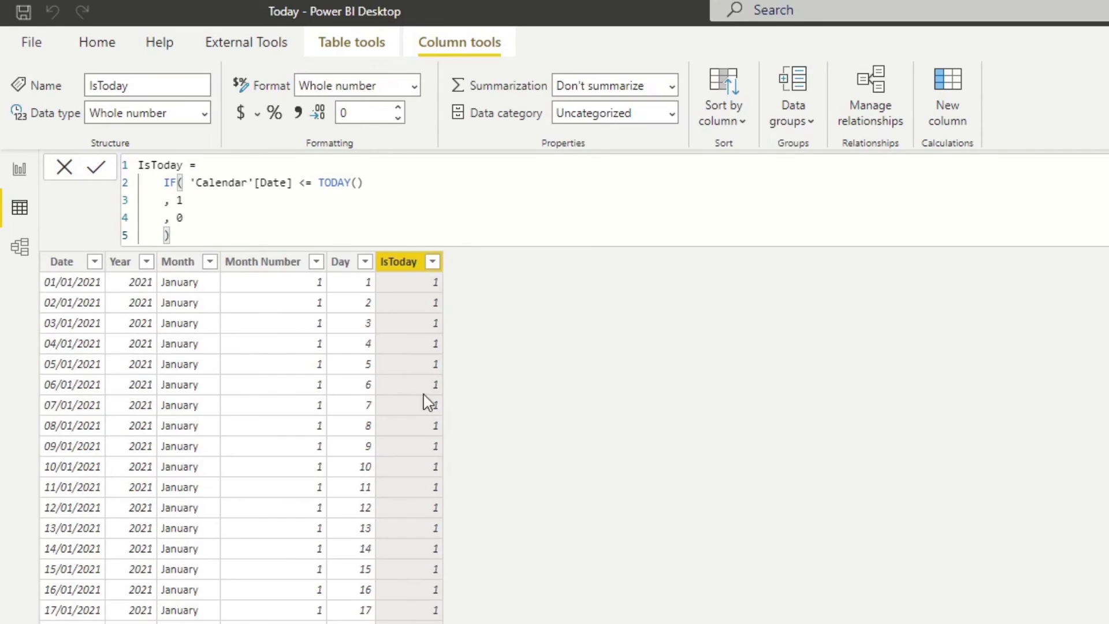
{"action": "scroll", "coordinate": [428, 402], "scroll_direction": "down", "scroll_amount": 20}
{"action": "scroll", "coordinate": [241, 447], "scroll_direction": "down", "scroll_amount": 20}
{"action": "scroll", "coordinate": [241, 448], "scroll_direction": "up", "scroll_amount": 8}
{"action": "scroll", "coordinate": [241, 448], "scroll_direction": "up", "scroll_amount": 10}
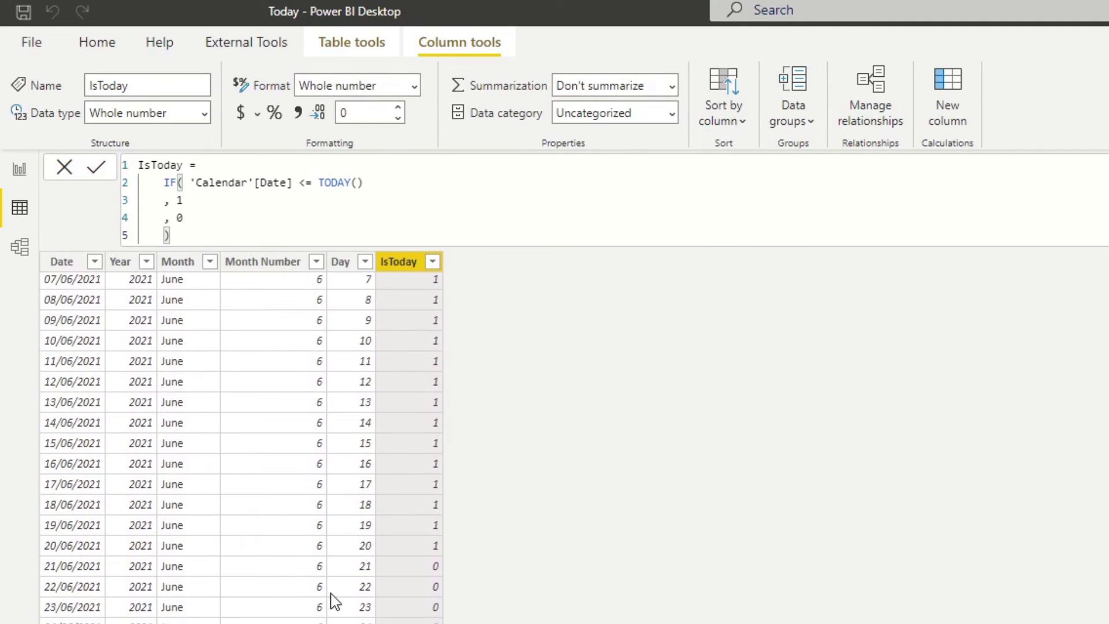
Step: Review the Calendar table and Date column formulas, then return to the report canvas
{"action": "left_click", "coordinate": [256, 533]}
{"action": "left_click", "coordinate": [57, 592]}
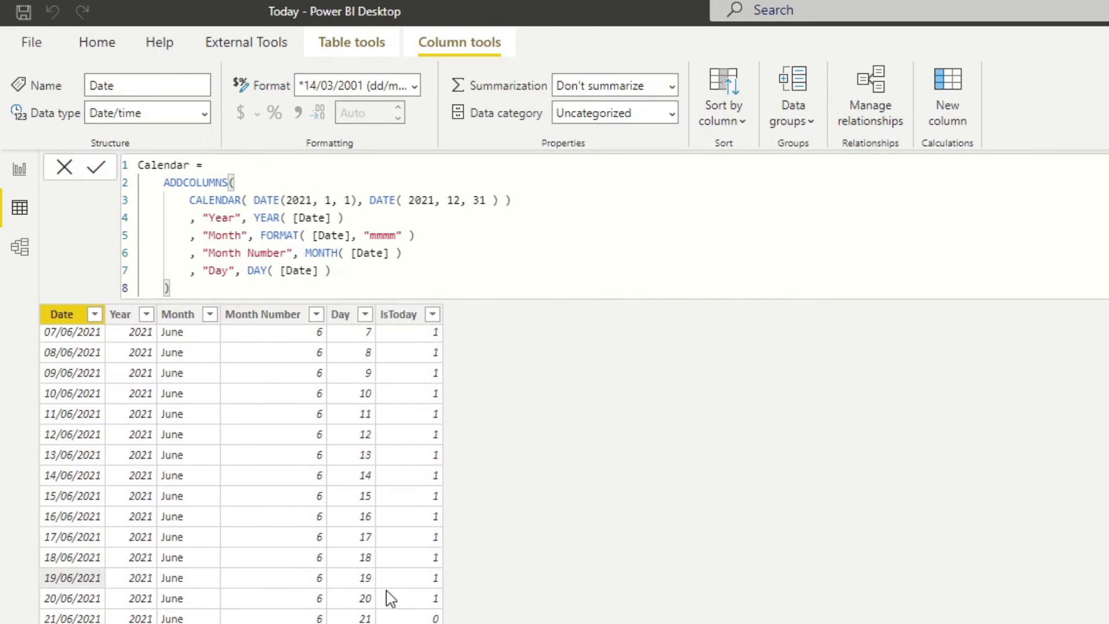
{"action": "left_click", "coordinate": [398, 589]}
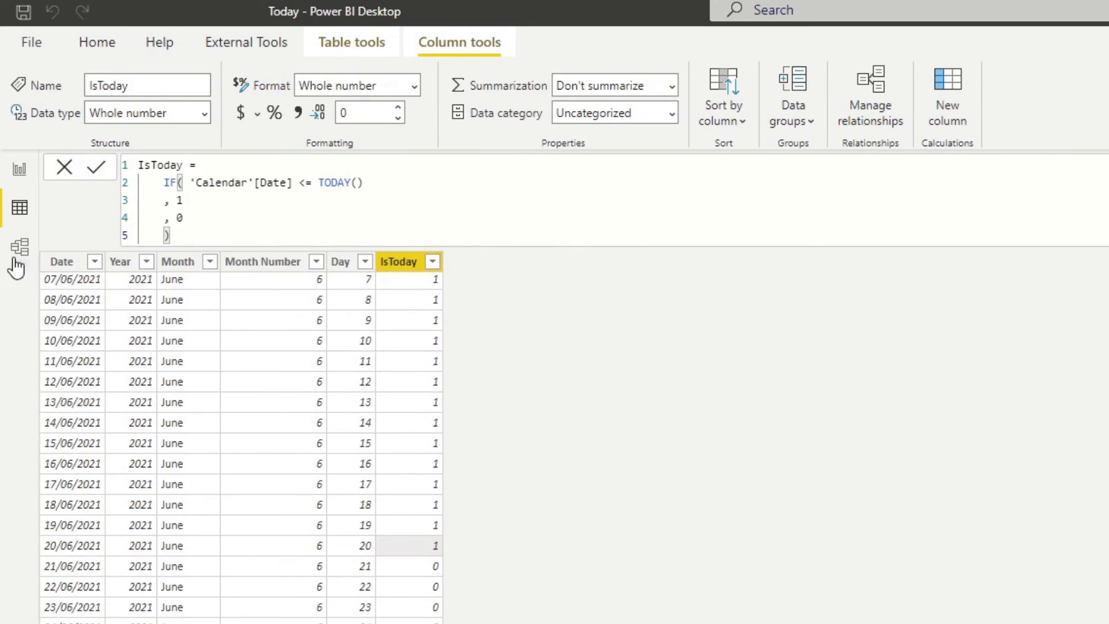
{"action": "left_click", "coordinate": [19, 168]}
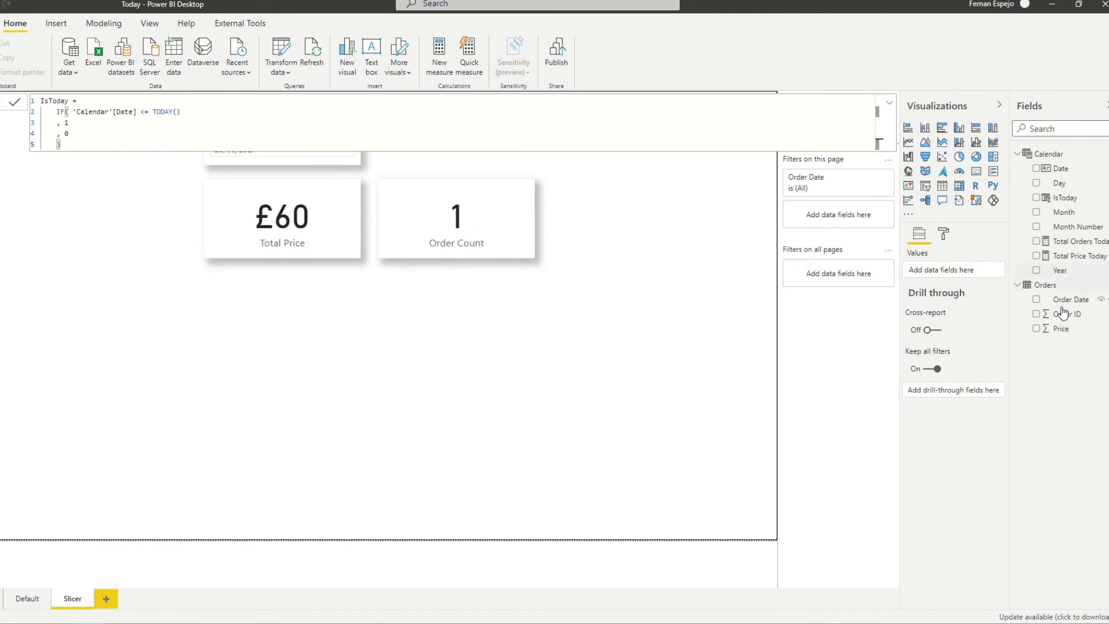
Step: Add IsToday as a page-level basic filter keeping only value 1
{"action": "left_click_drag", "start_coordinate": [1067, 204], "coordinate": [854, 223]}
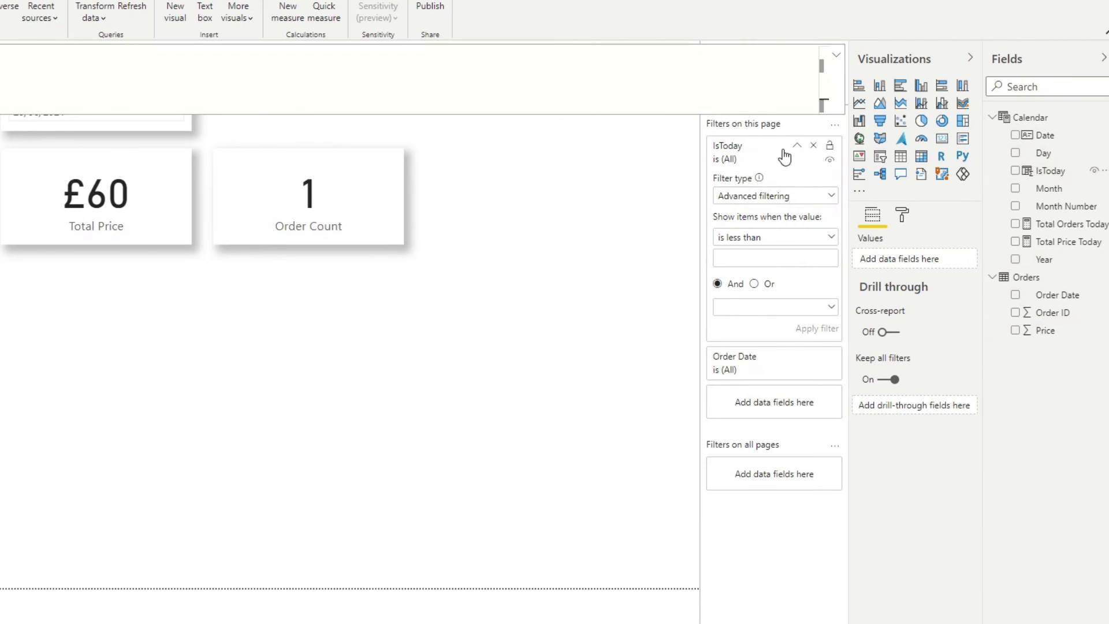
{"action": "left_click", "coordinate": [766, 197]}
{"action": "left_click", "coordinate": [751, 234]}
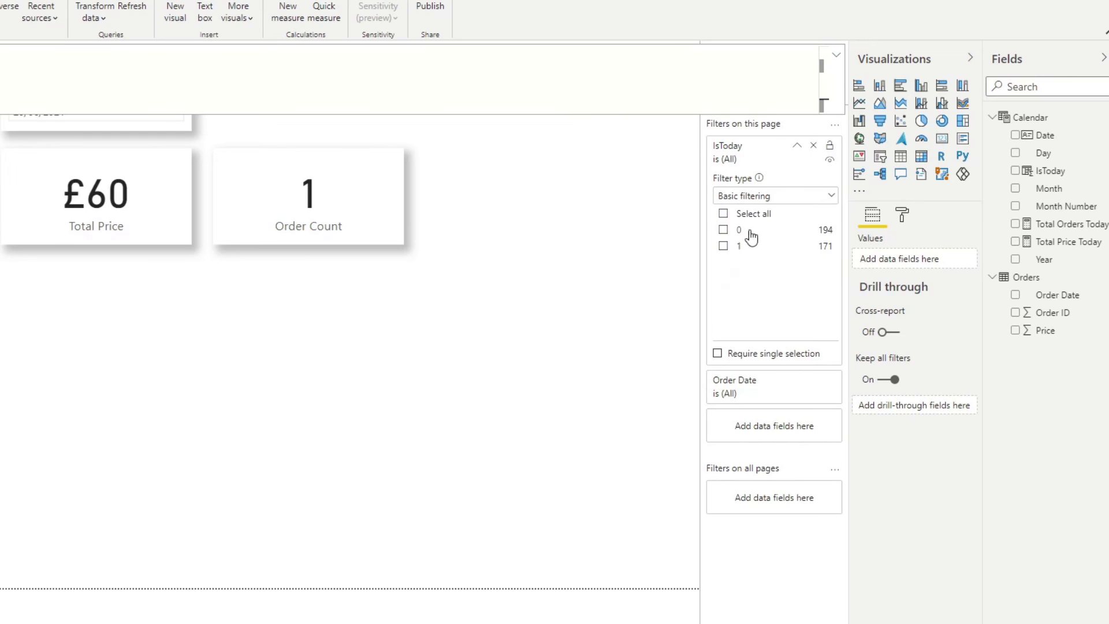
{"action": "left_click", "coordinate": [738, 248]}
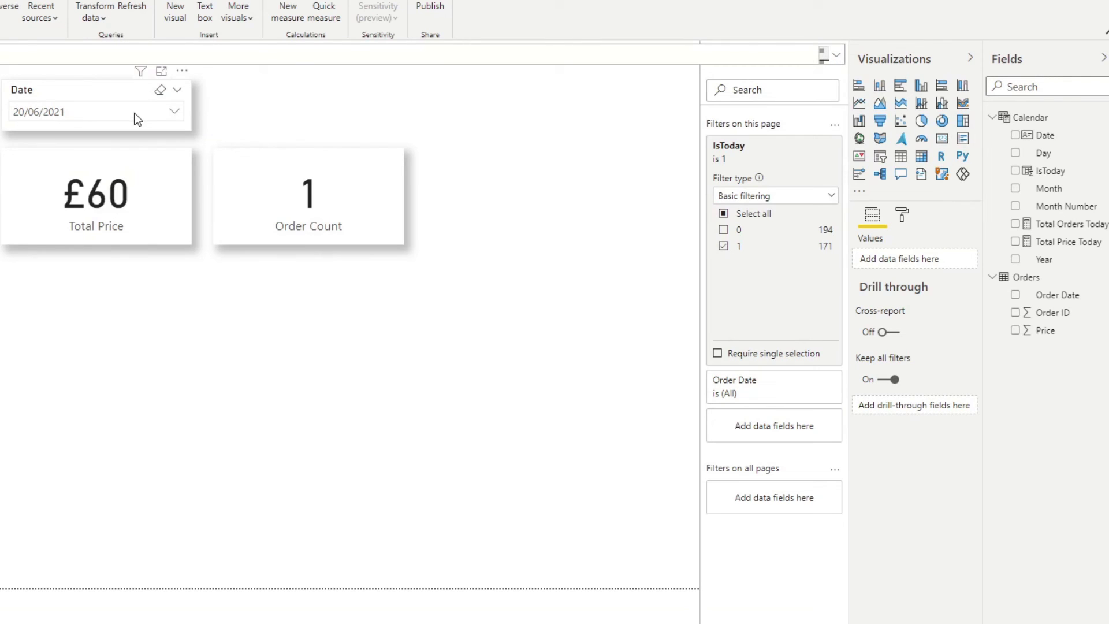
Step: Check the Date slicer's list, which keeps 20/06/2021 while the cards show £60 and 1
{"action": "left_click", "coordinate": [138, 119]}
{"action": "scroll", "coordinate": [135, 203], "scroll_direction": "down", "scroll_amount": 20}
{"action": "scroll", "coordinate": [134, 202], "scroll_direction": "up", "scroll_amount": 20}
{"action": "scroll", "coordinate": [134, 203], "scroll_direction": "down", "scroll_amount": 20}
{"action": "scroll", "coordinate": [135, 203], "scroll_direction": "up", "scroll_amount": 20}
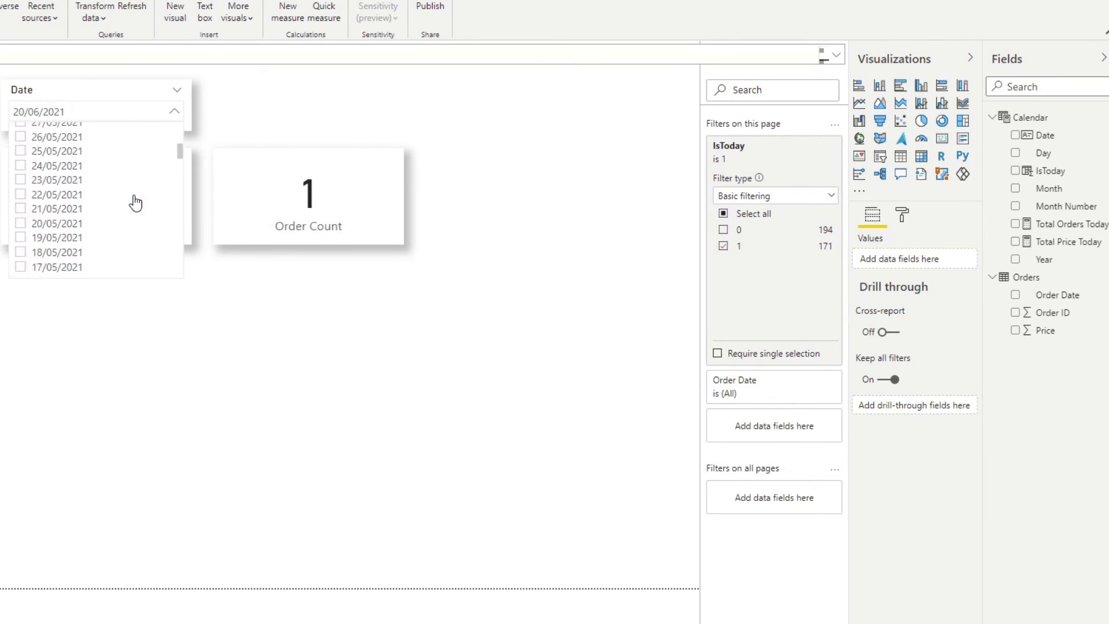
{"action": "scroll", "coordinate": [135, 202], "scroll_direction": "up", "scroll_amount": 10}
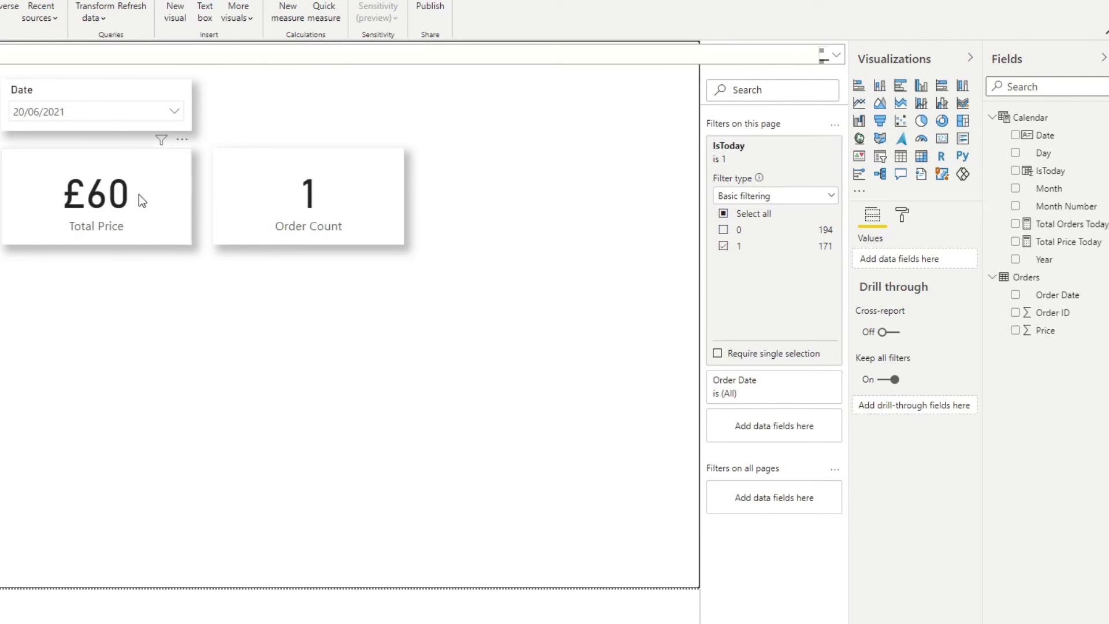
{"action": "left_click", "coordinate": [112, 119]}
{"action": "left_click", "coordinate": [391, 354]}
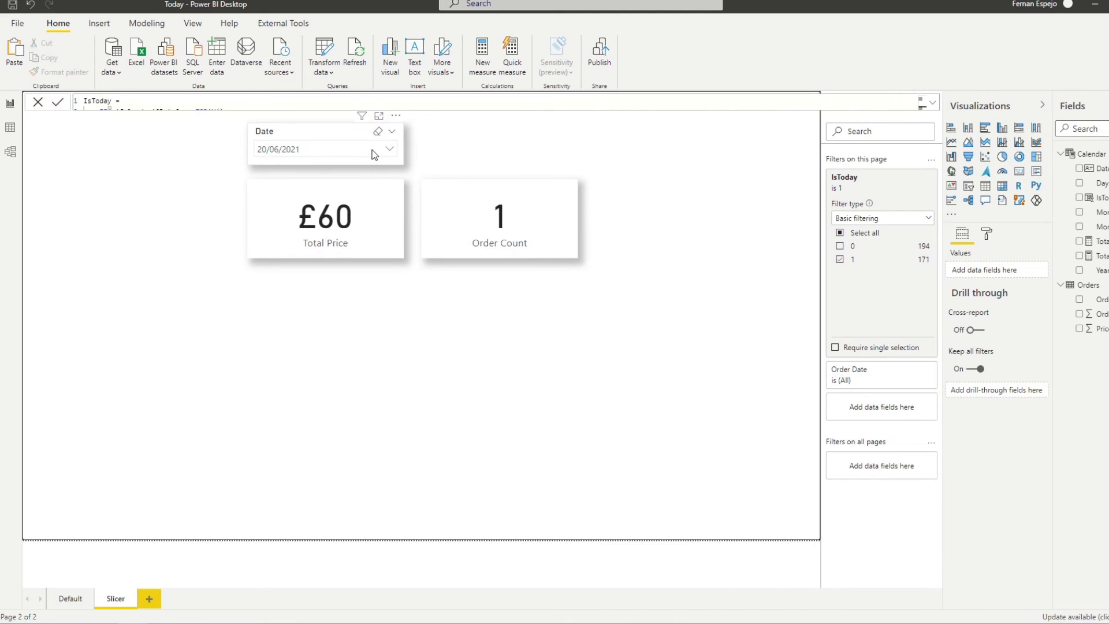
Step: Create a new Calendar column starting IsCurrent = IF('Calendar'[Date] = TODAY()
{"action": "left_click", "coordinate": [16, 129]}
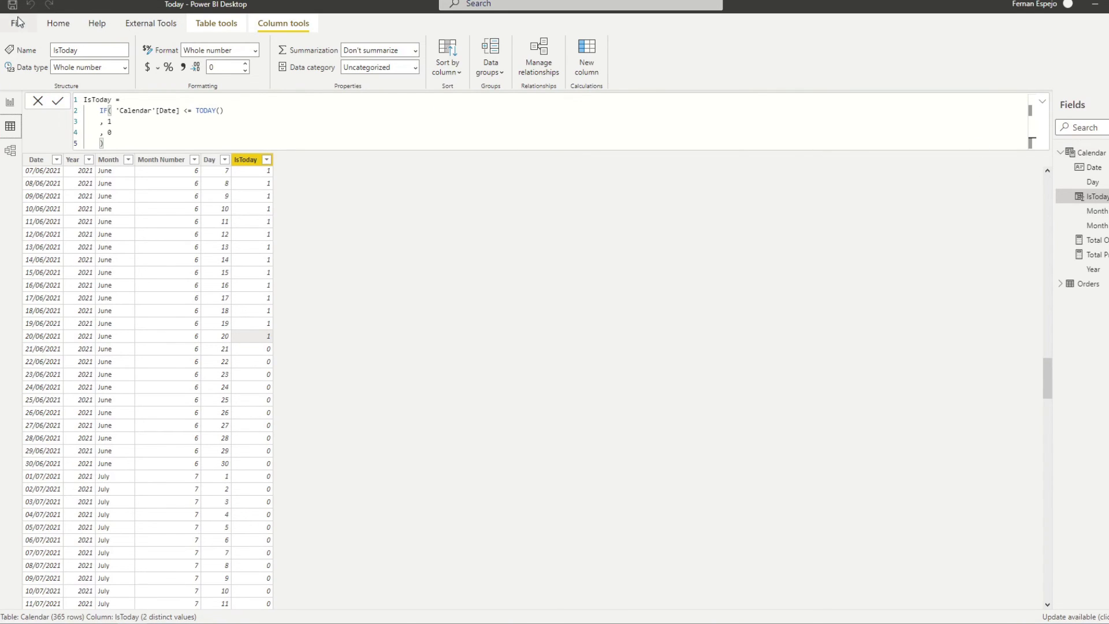
{"action": "left_click", "coordinate": [68, 31]}
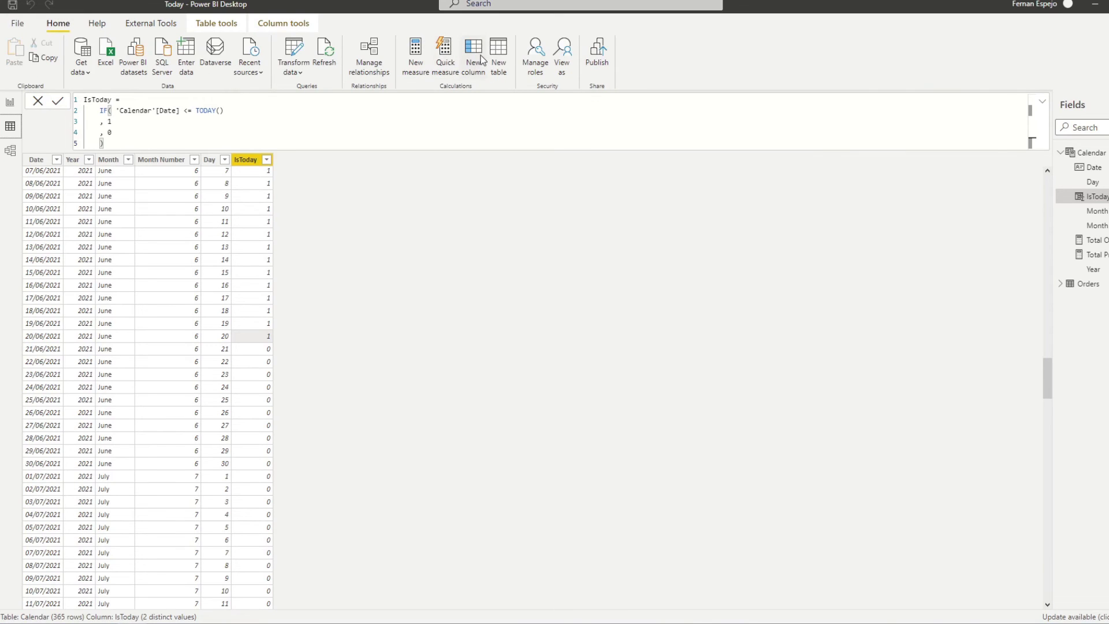
{"action": "left_click", "coordinate": [487, 85]}
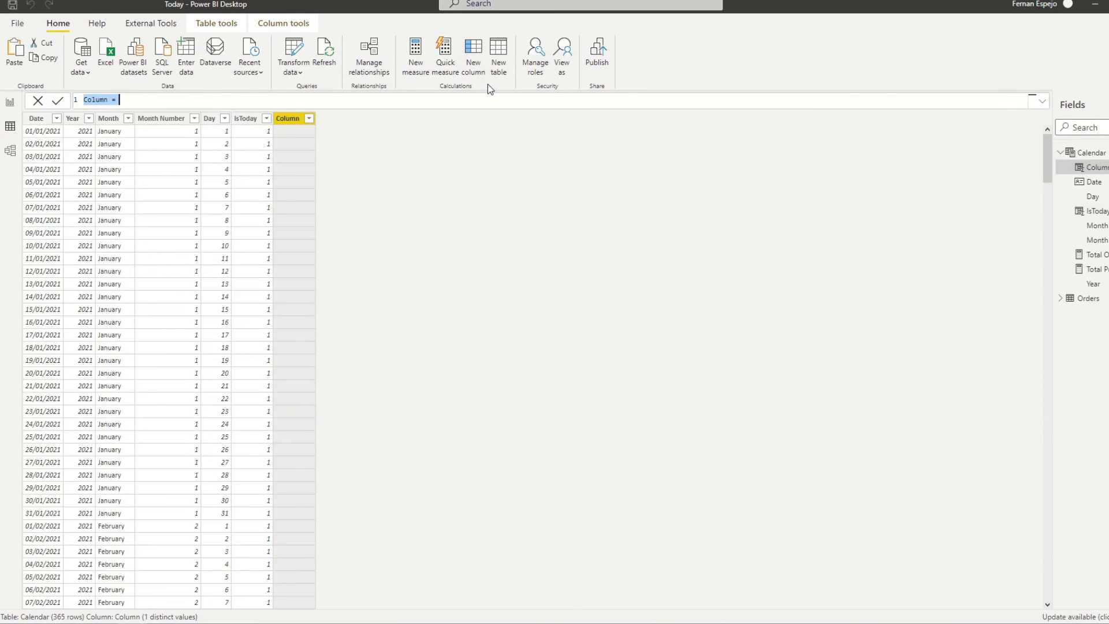
{"action": "type", "text": "Is"}
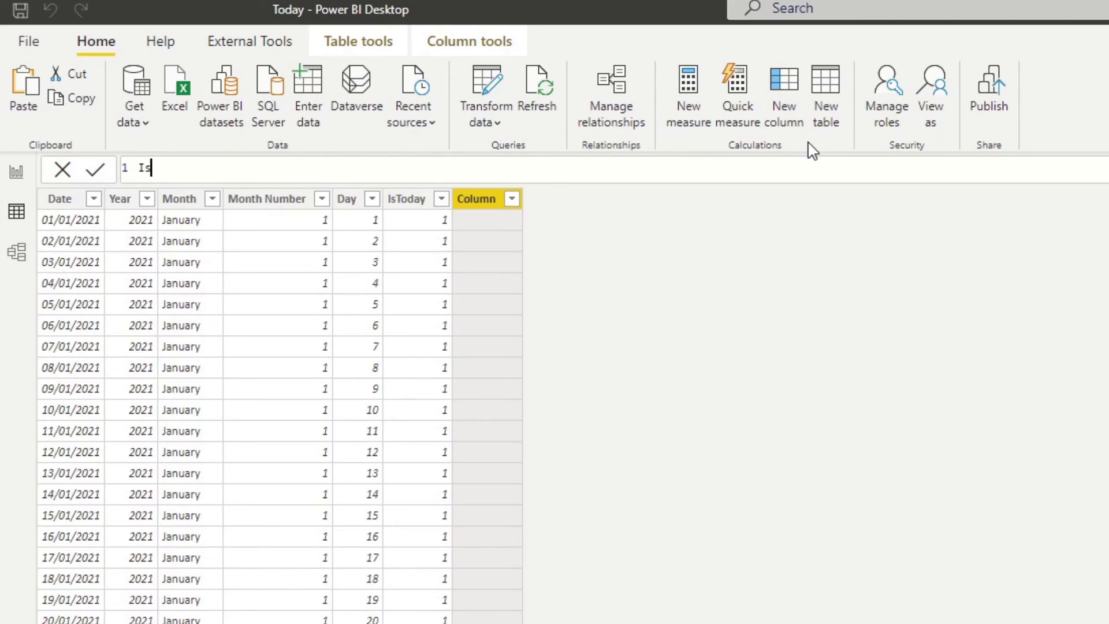
{"action": "type", "text": "Current ="}
{"action": "key", "text": "shift+Return"}
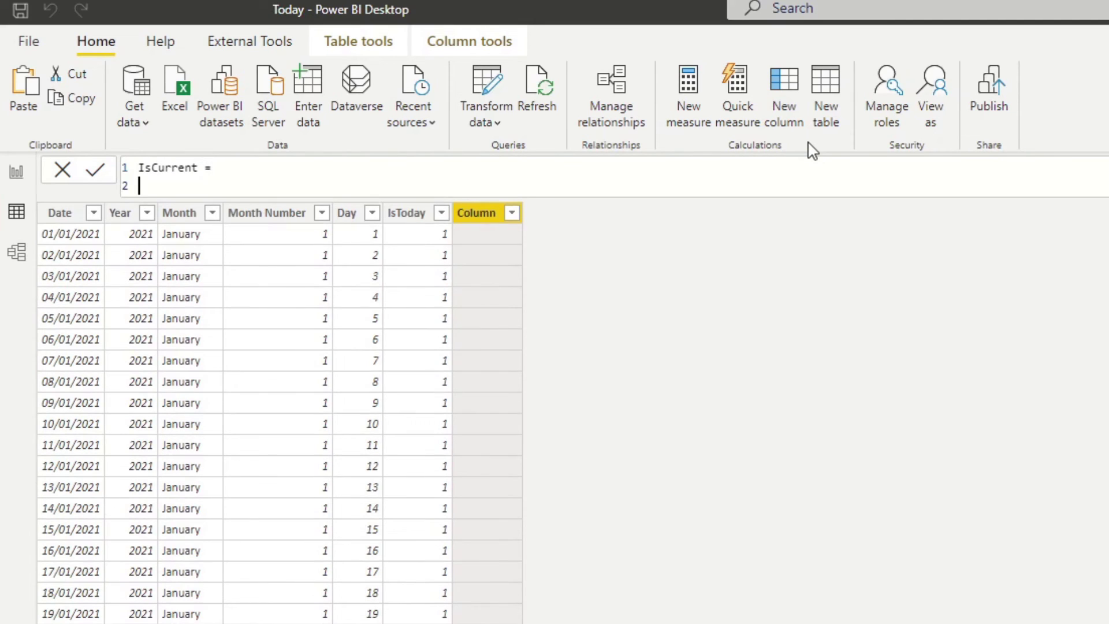
{"action": "type", "text": "IF( "}
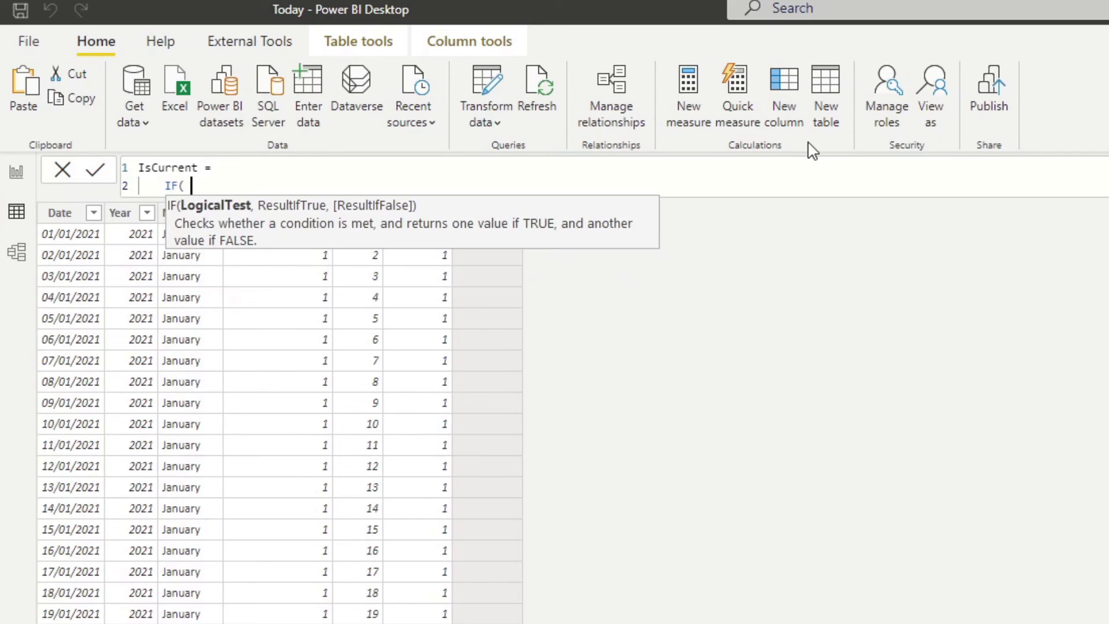
{"action": "type", "text": "to"}
{"action": "key", "text": "BackSpace"}
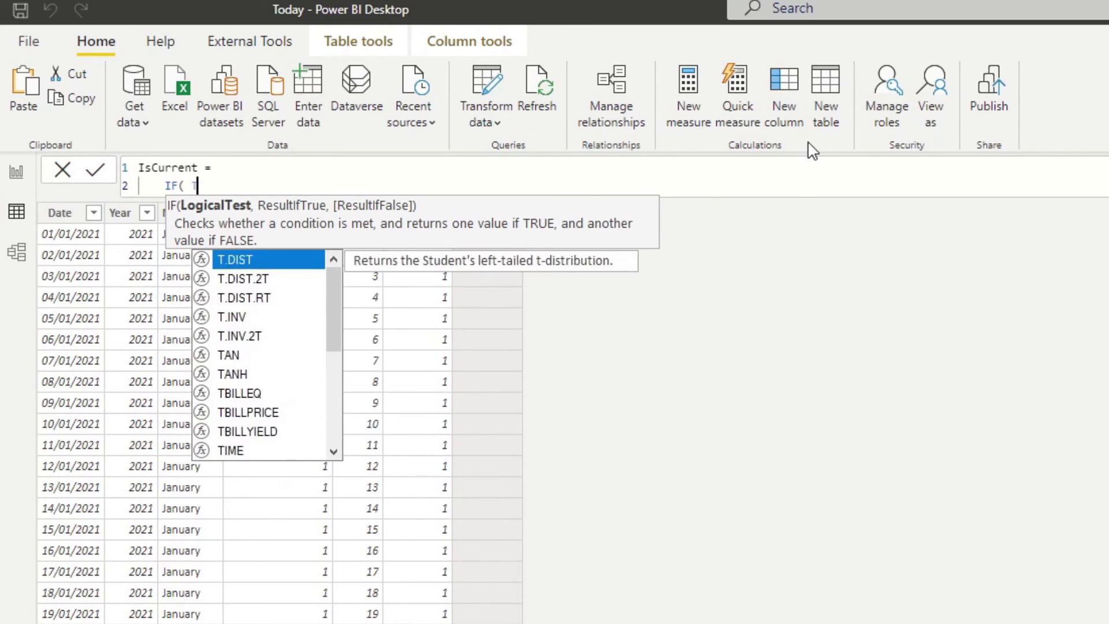
{"action": "key", "text": "BackSpace"}
{"action": "type", "text": "date"}
{"action": "key", "text": "Up"}
{"action": "key", "text": "Tab"}
{"action": "type", "text": "= TODAY()"}
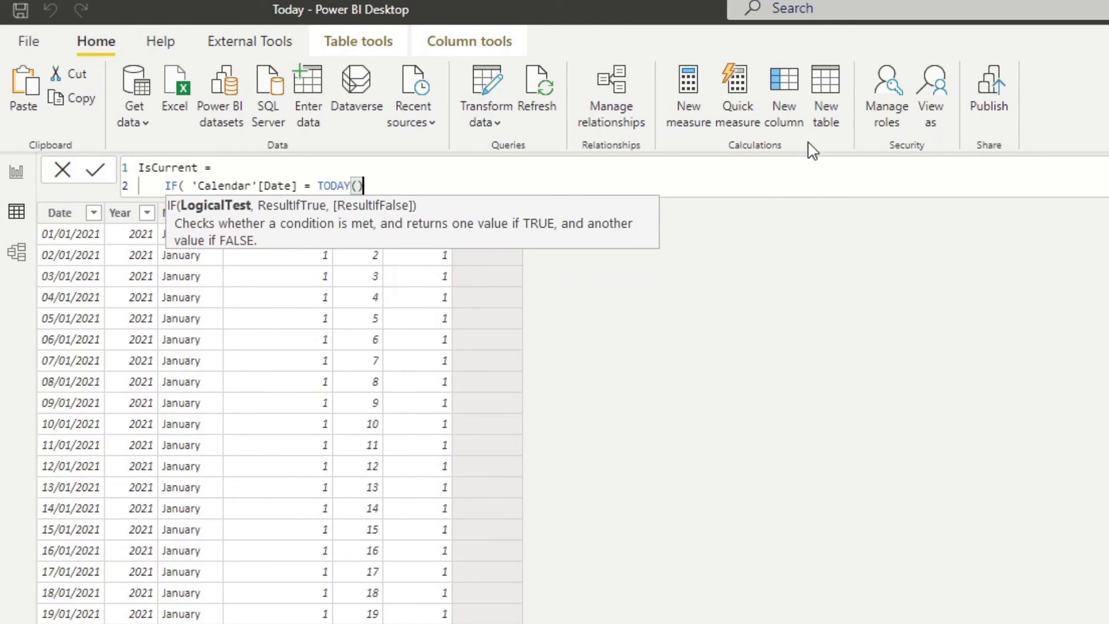
Step: Finish the IsCurrent formula with "Today" and 'Calendar'[Date] results and commit it
{"action": "key", "text": "shift+Return"}
{"action": "type", "text": ")"}
{"action": "key", "text": "shift+Return"}
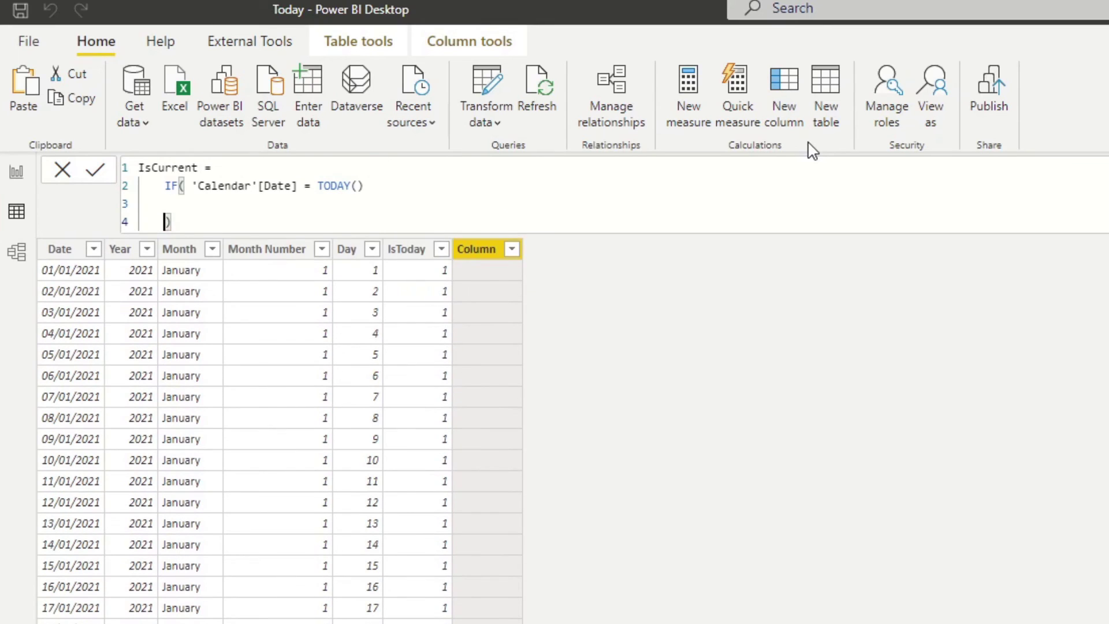
{"action": "type", "text": ", \"\""}
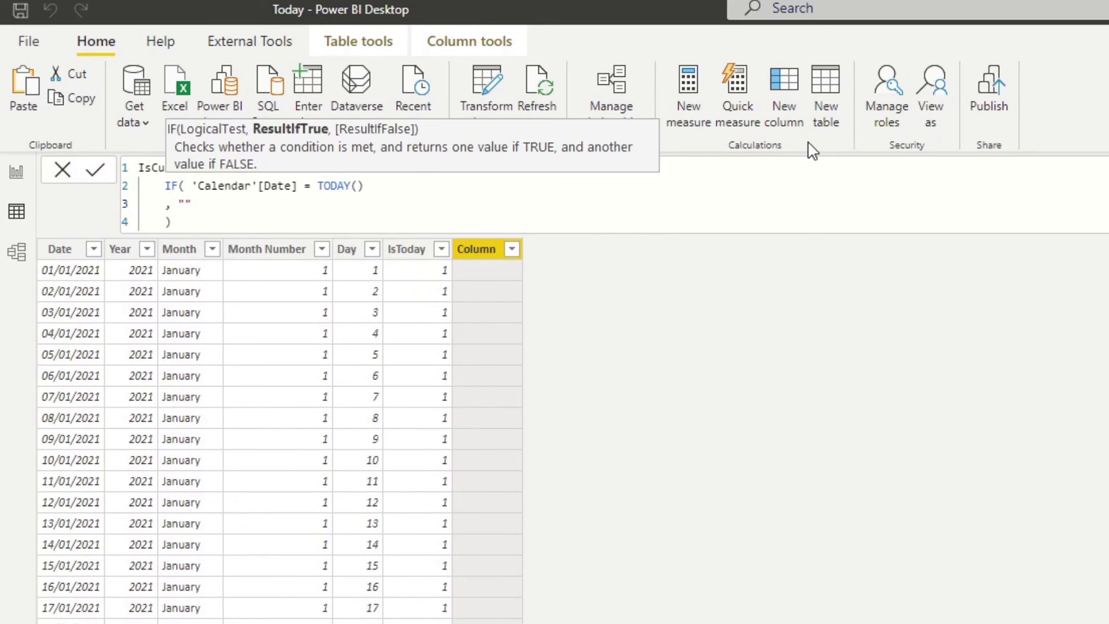
{"action": "type", "text": "Today\""}
{"action": "key", "text": "shift+Return"}
{"action": "type", "text": ", "}
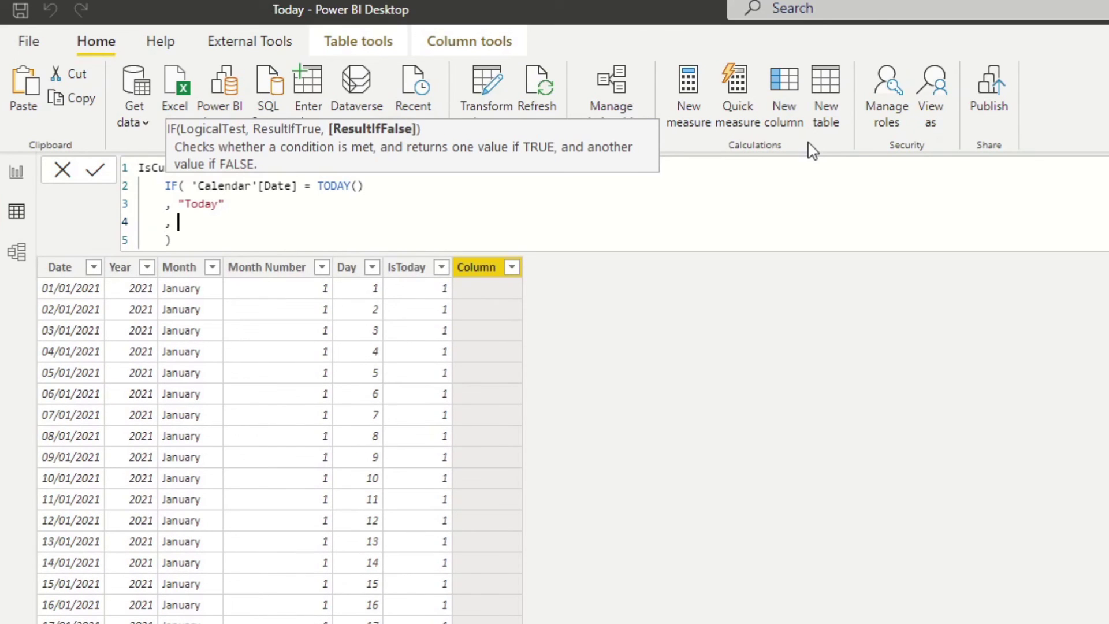
{"action": "type", "text": "date"}
{"action": "key", "text": "Tab"}
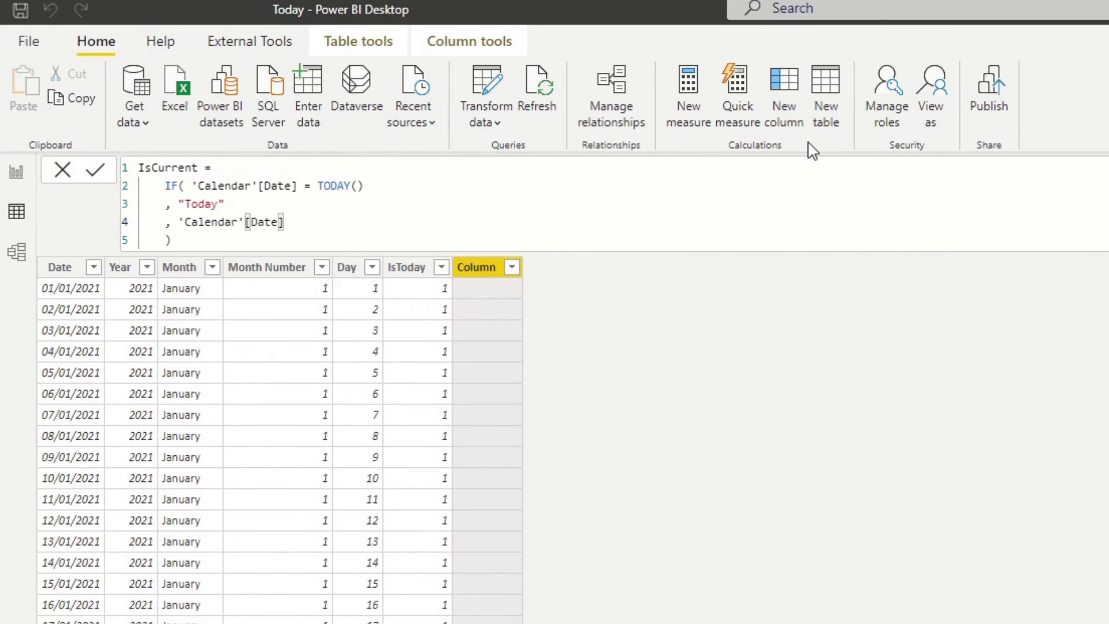
{"action": "key", "text": "Return"}
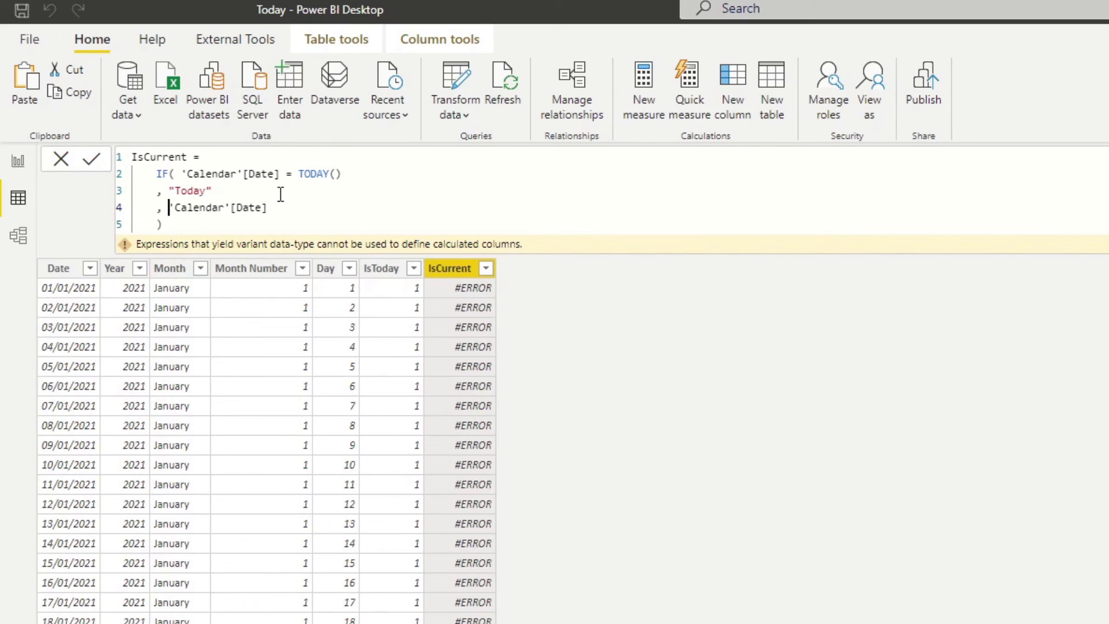
Step: Prefix the false result with "" & so IsCurrent returns dates as text
{"action": "type", "text": "\"\" &"}
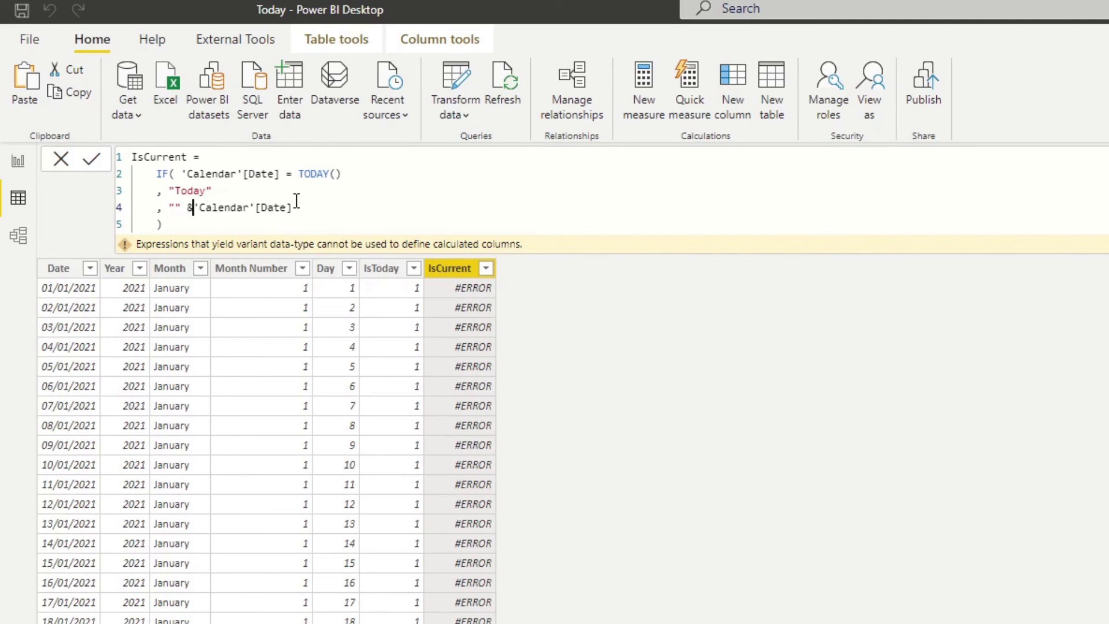
{"action": "key", "text": "Return"}
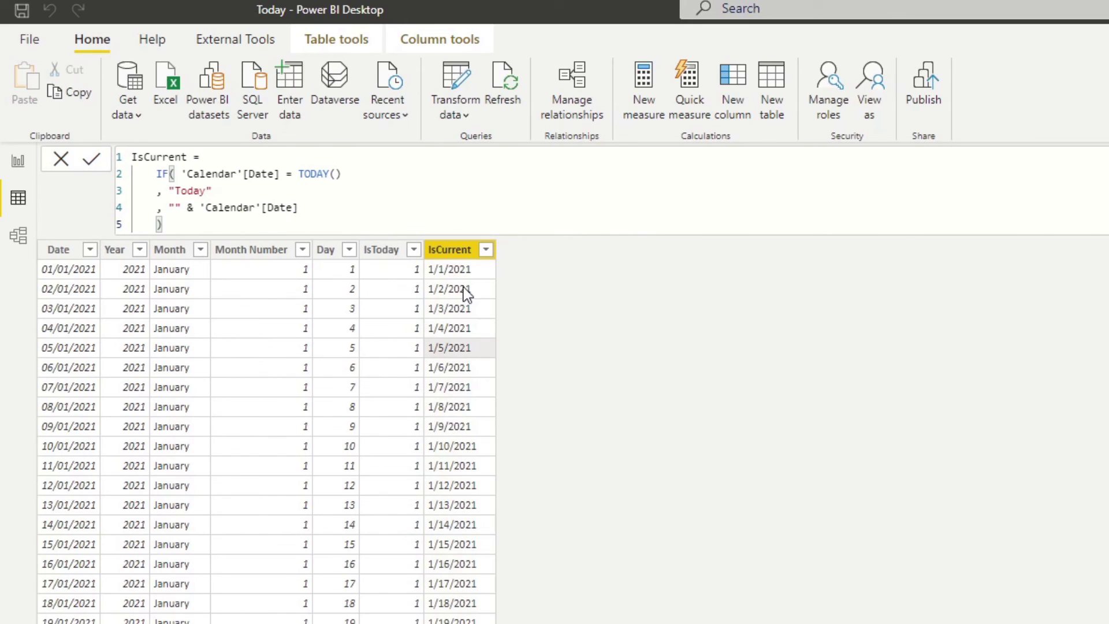
{"action": "scroll", "coordinate": [459, 341], "scroll_direction": "down", "scroll_amount": 1}
{"action": "scroll", "coordinate": [460, 341], "scroll_direction": "down", "scroll_amount": 20}
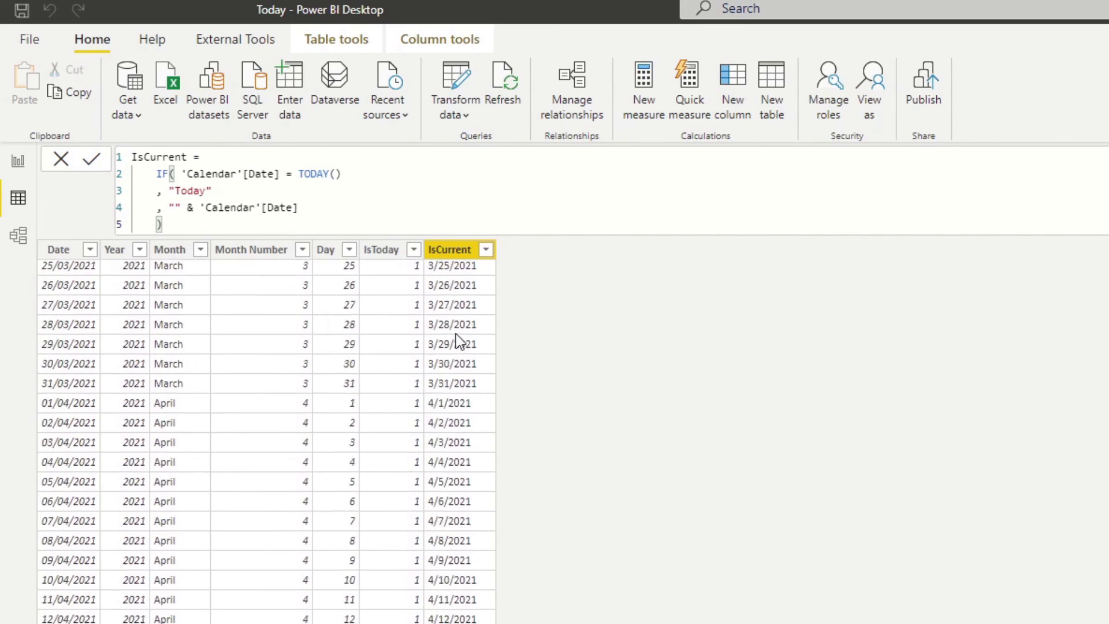
{"action": "scroll", "coordinate": [459, 358], "scroll_direction": "up", "scroll_amount": 5}
{"action": "scroll", "coordinate": [452, 446], "scroll_direction": "up", "scroll_amount": 5}
Step: Confirm 20/06/2021 shows Today in IsCurrent and inspect the neighbouring Calendar columns
{"action": "left_click", "coordinate": [452, 430]}
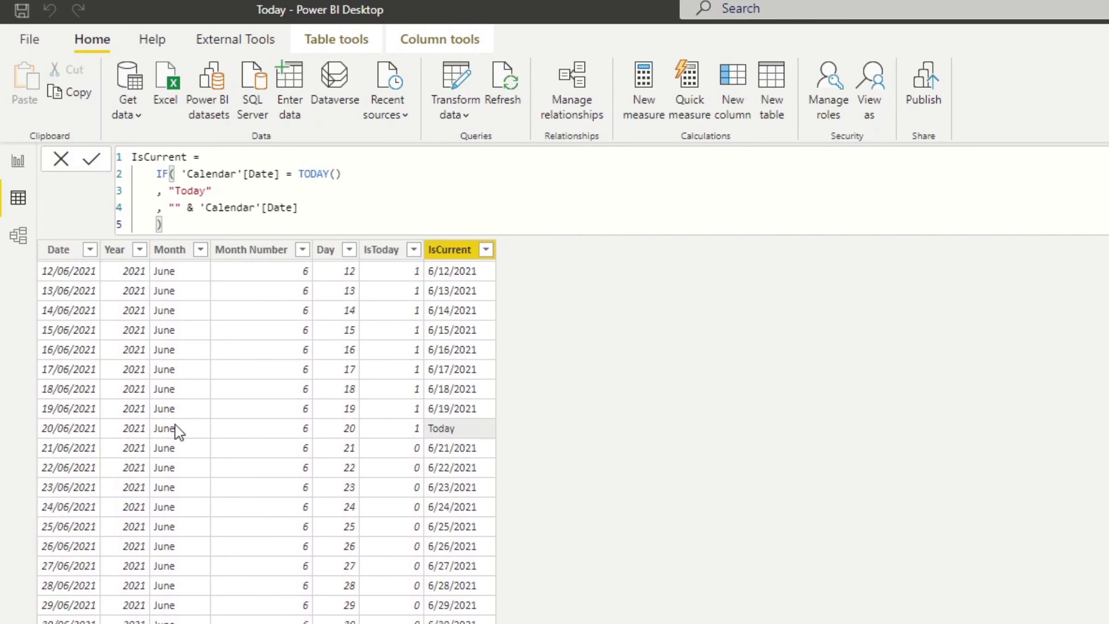
{"action": "left_click", "coordinate": [390, 428]}
{"action": "left_click", "coordinate": [335, 428]}
{"action": "left_click", "coordinate": [261, 432]}
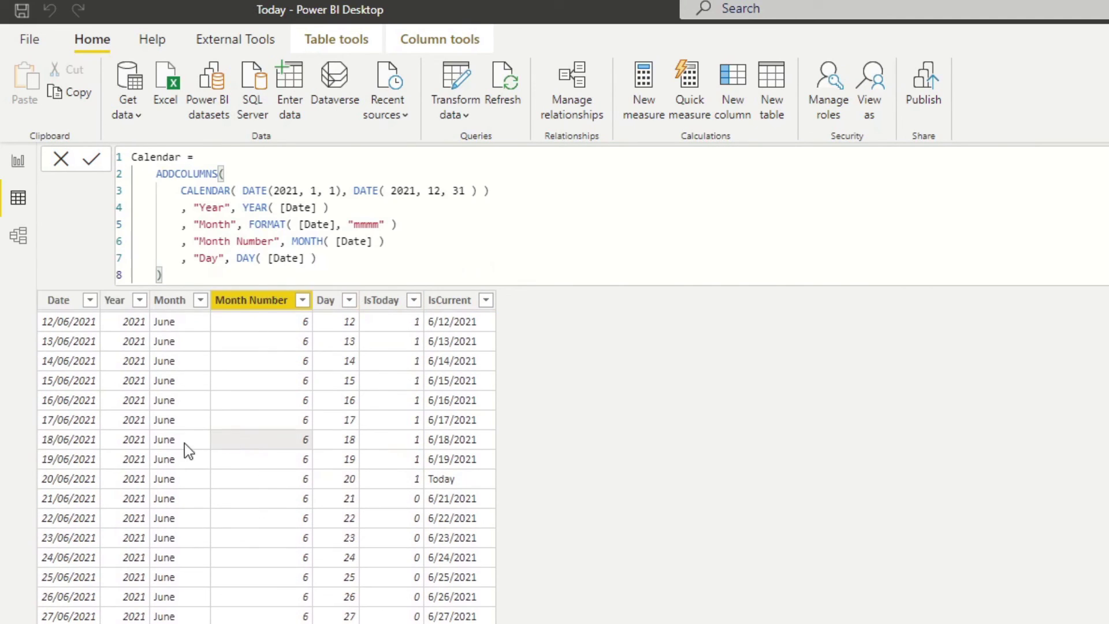
{"action": "left_click", "coordinate": [116, 467]}
Step: Sort the IsCurrent column by Date, then select the Date slicer on the report page
{"action": "left_click", "coordinate": [491, 516]}
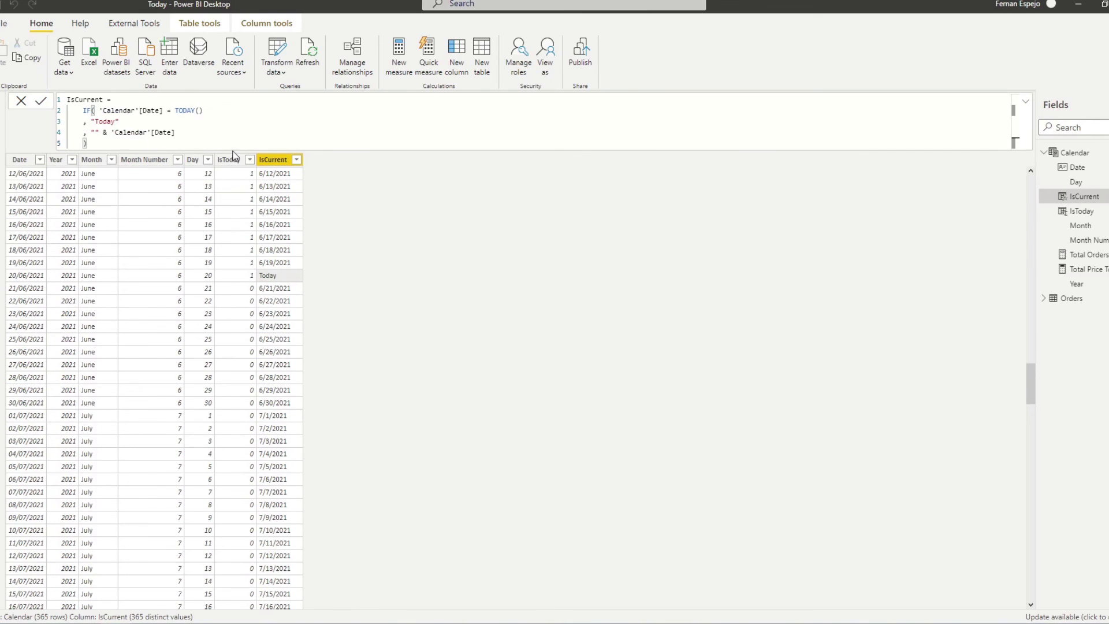
{"action": "left_click", "coordinate": [277, 165]}
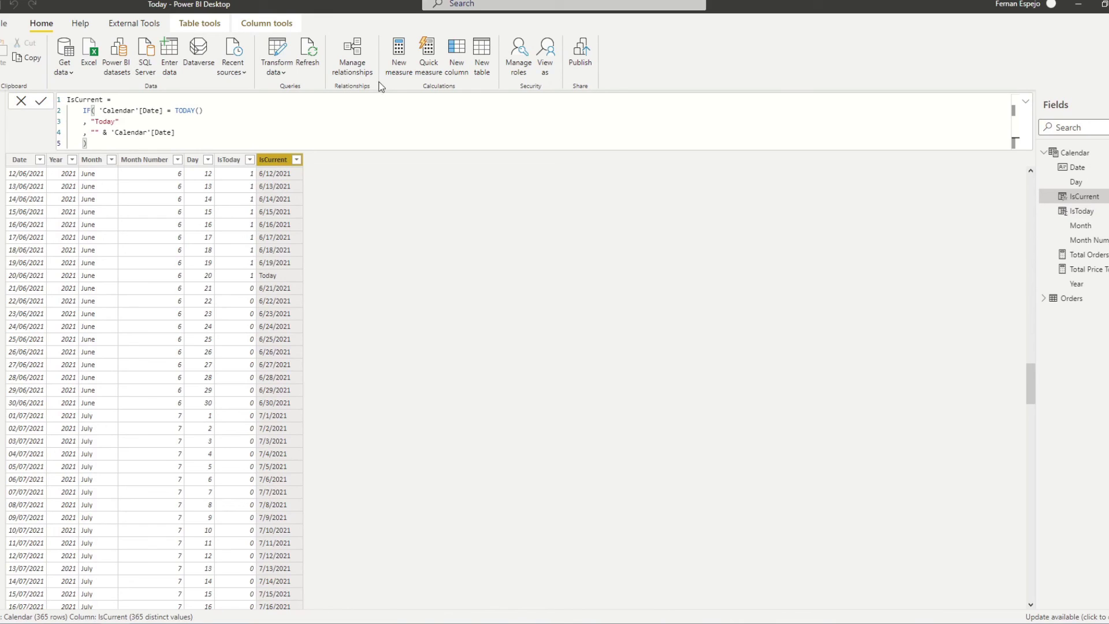
{"action": "left_click", "coordinate": [199, 23]}
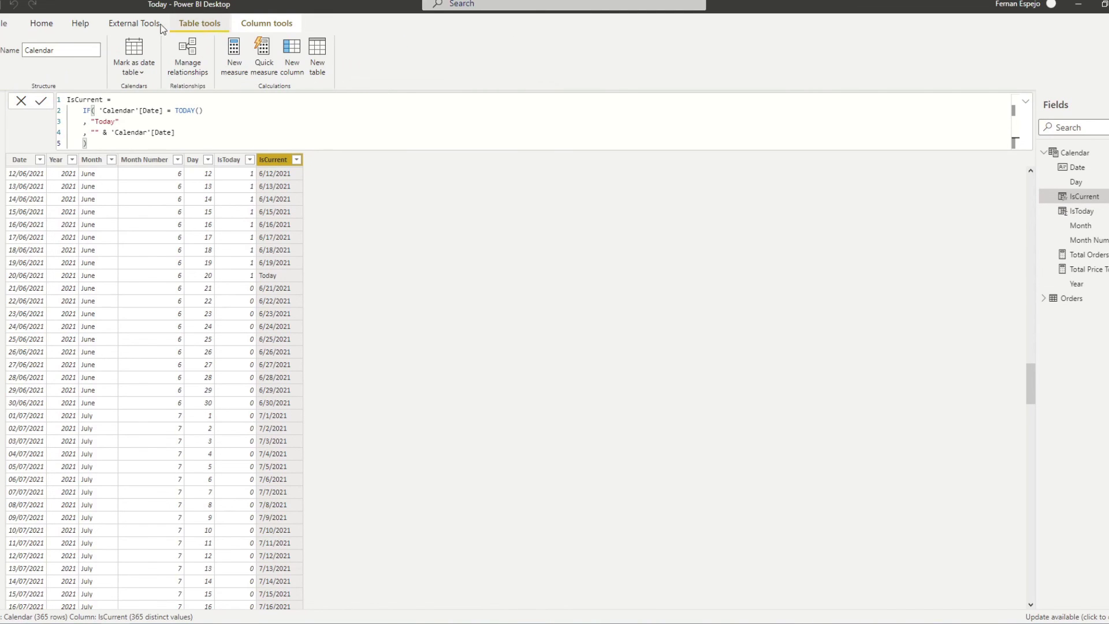
{"action": "left_click", "coordinate": [263, 22]}
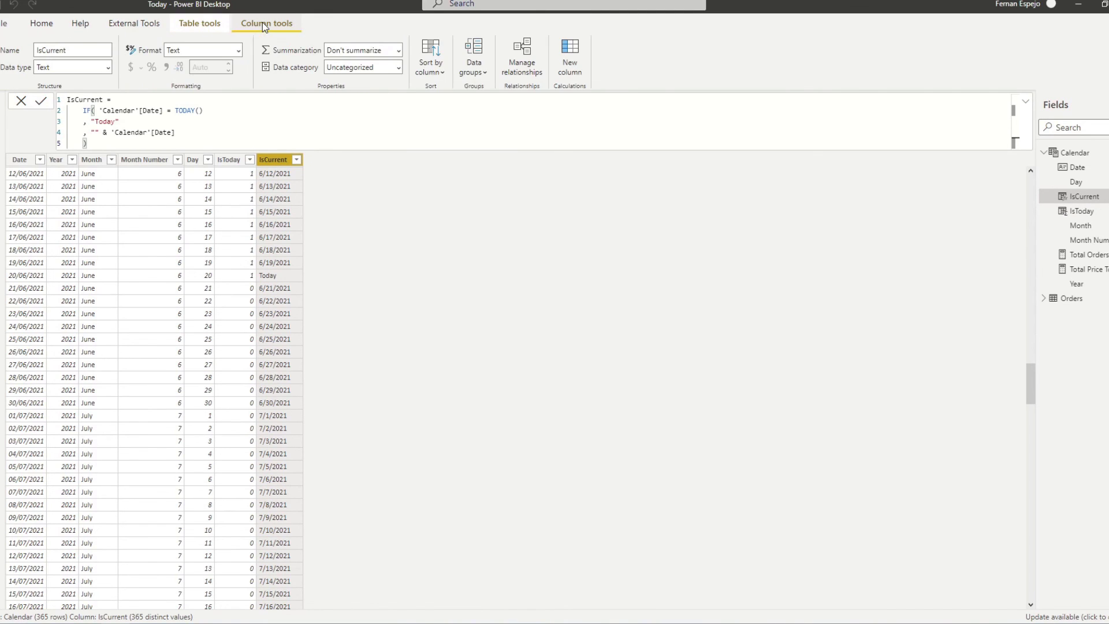
{"action": "left_click", "coordinate": [435, 65]}
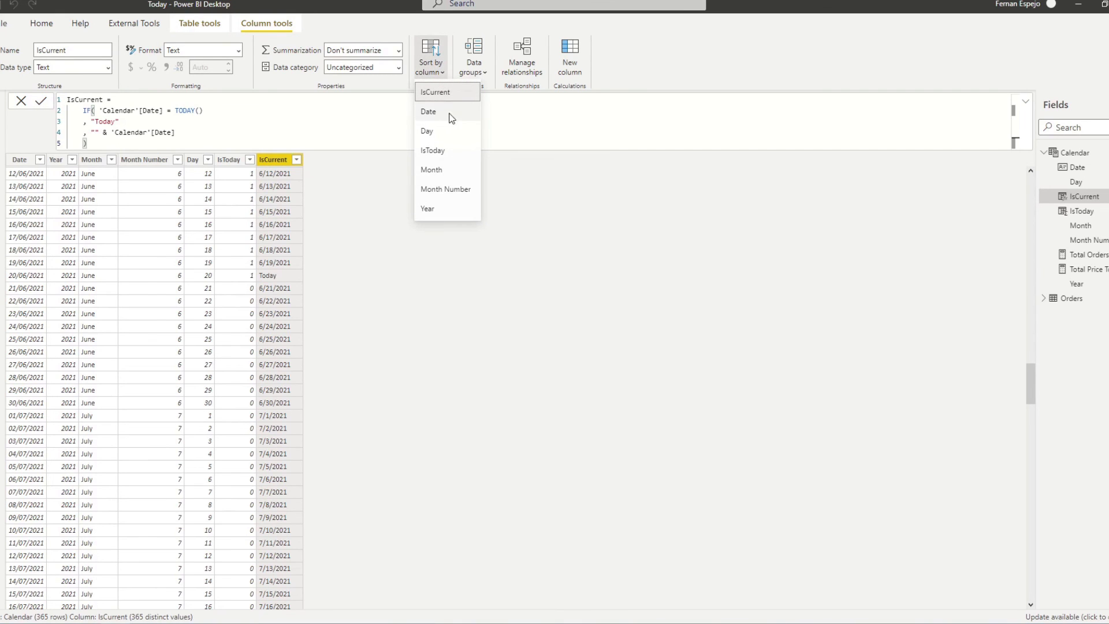
{"action": "left_click", "coordinate": [443, 115]}
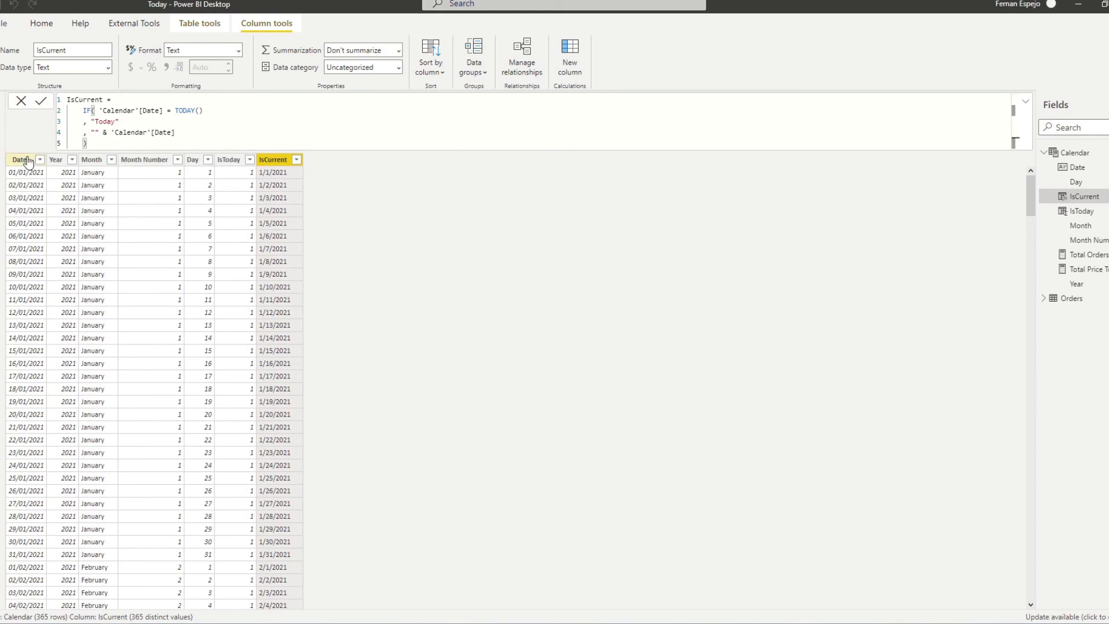
{"action": "left_click", "coordinate": [2, 115]}
{"action": "left_click", "coordinate": [292, 136]}
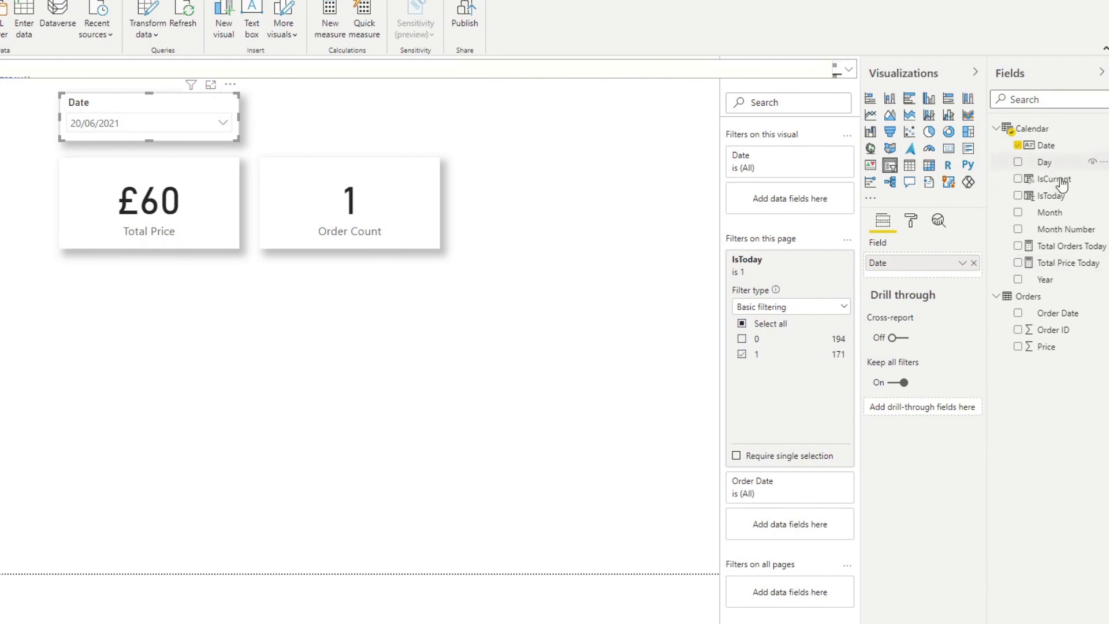
Step: Add IsCurrent to the slicer's field and review its values and sort options
{"action": "left_click_drag", "start_coordinate": [1054, 179], "coordinate": [907, 267]}
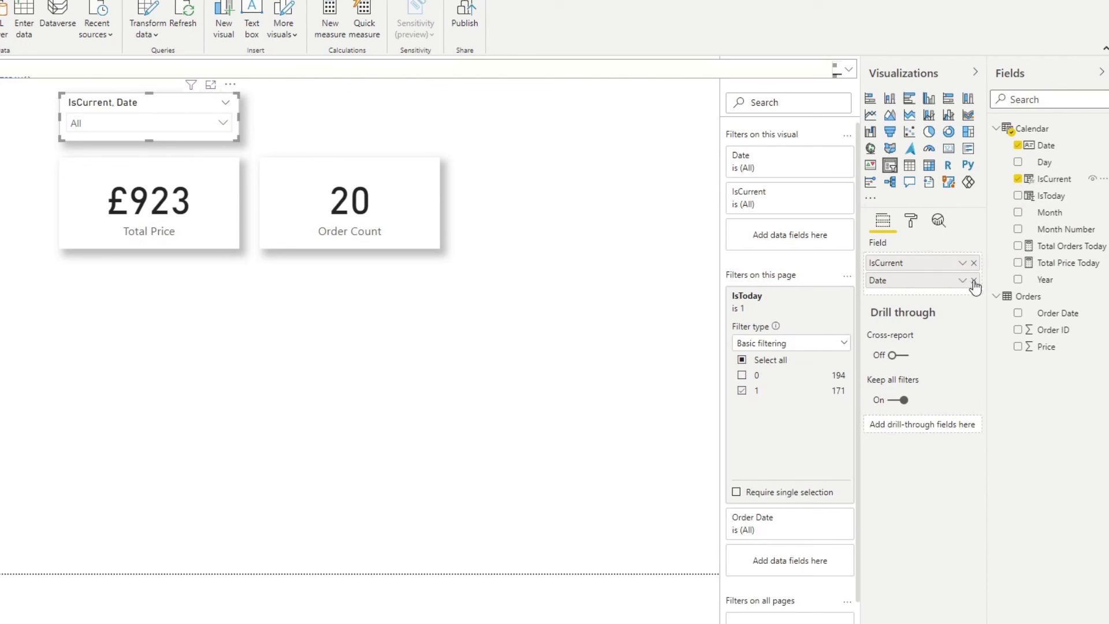
{"action": "left_click", "coordinate": [207, 127]}
{"action": "scroll", "coordinate": [82, 178], "scroll_direction": "down", "scroll_amount": 5}
{"action": "scroll", "coordinate": [87, 173], "scroll_direction": "up", "scroll_amount": 5}
{"action": "left_click", "coordinate": [310, 114]}
{"action": "left_click", "coordinate": [139, 106]}
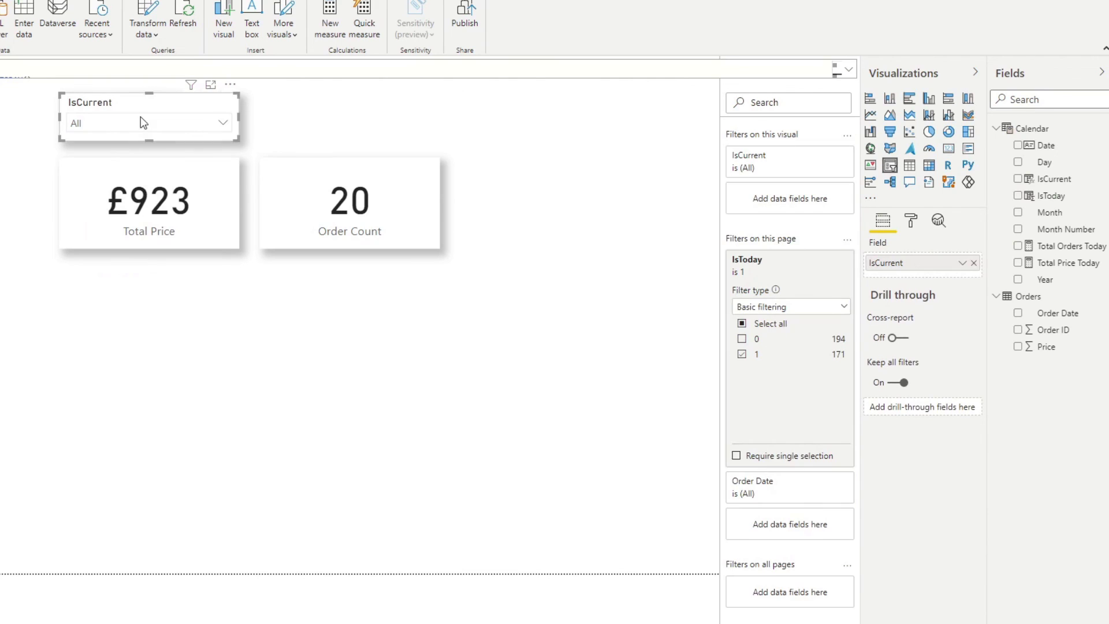
{"action": "left_click", "coordinate": [235, 86]}
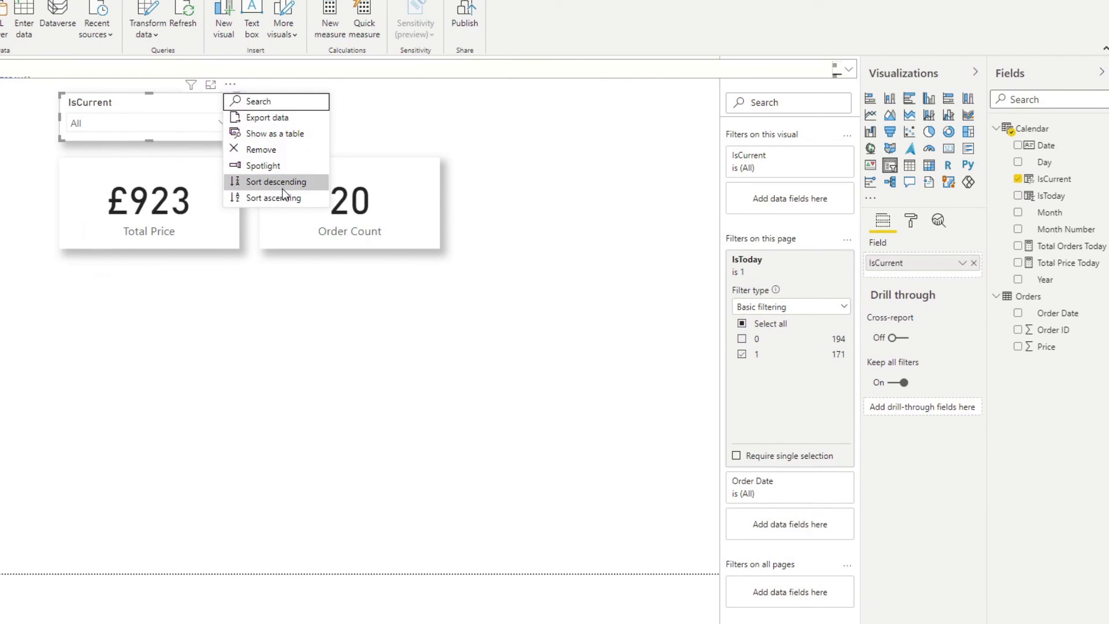
{"action": "left_click", "coordinate": [277, 181]}
{"action": "left_click", "coordinate": [366, 124]}
Step: Choose Today in the IsCurrent slicer, then try 5/22/2021 to test the filter
{"action": "left_click", "coordinate": [208, 119]}
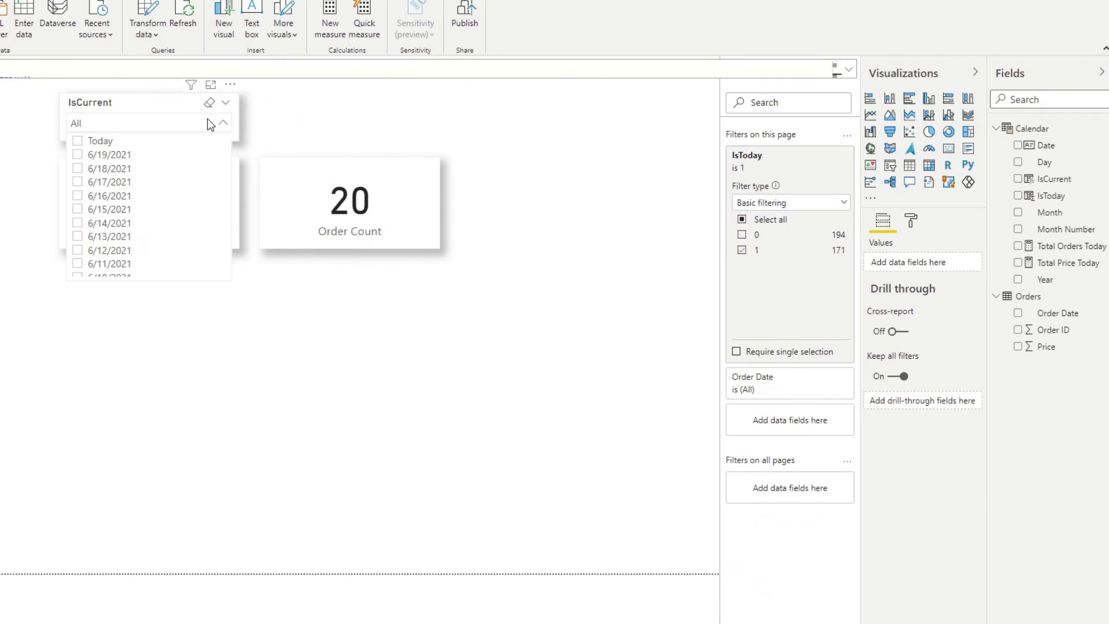
{"action": "left_click", "coordinate": [101, 141]}
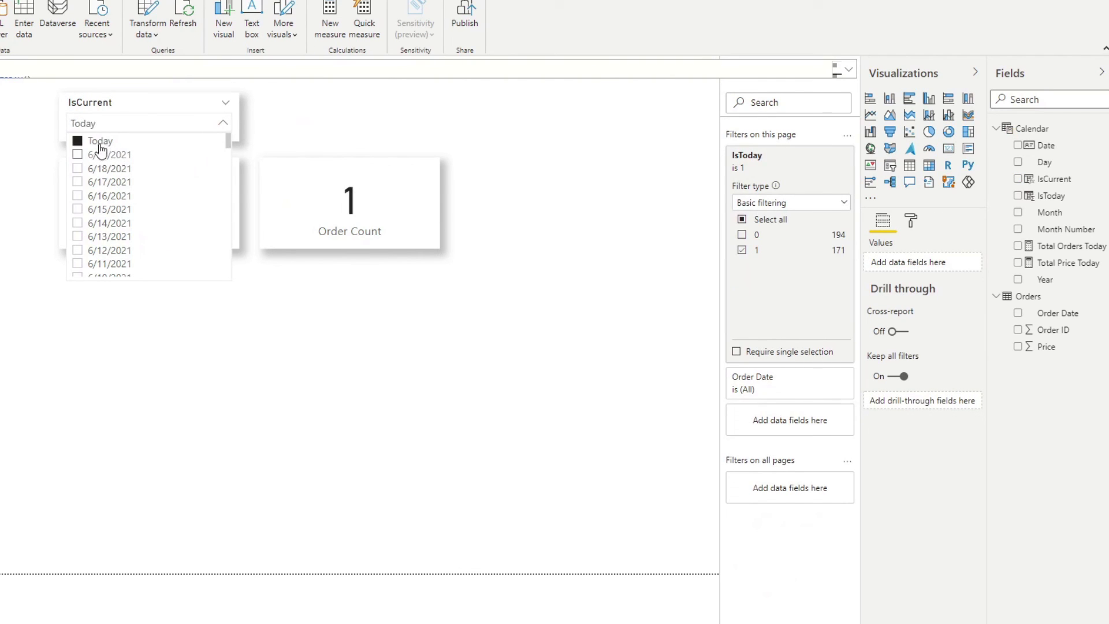
{"action": "left_click", "coordinate": [399, 134]}
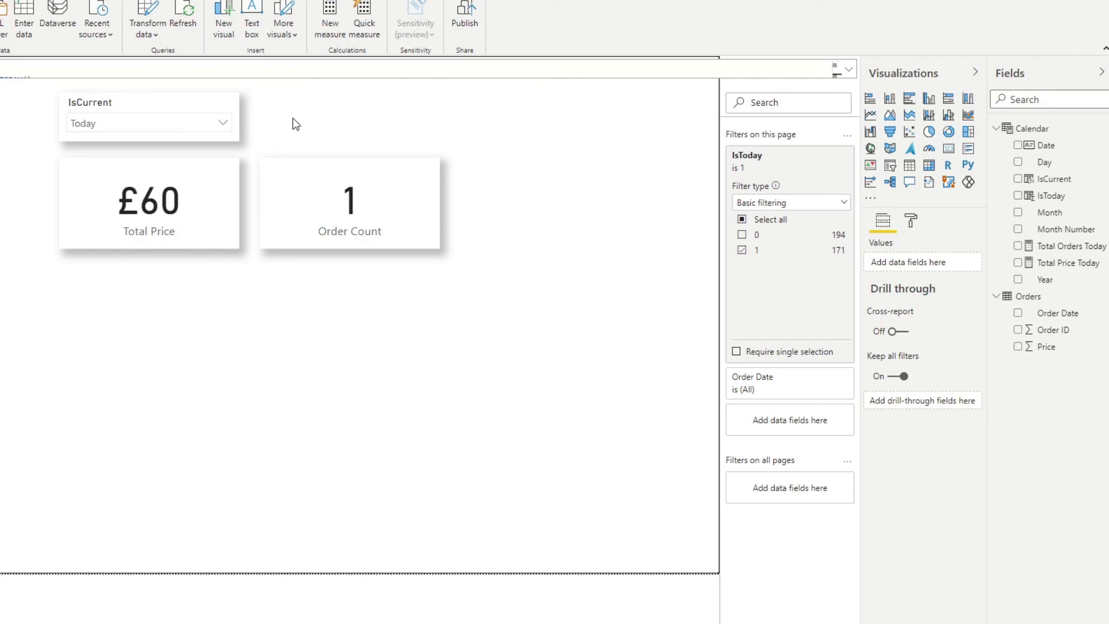
{"action": "left_click", "coordinate": [172, 128]}
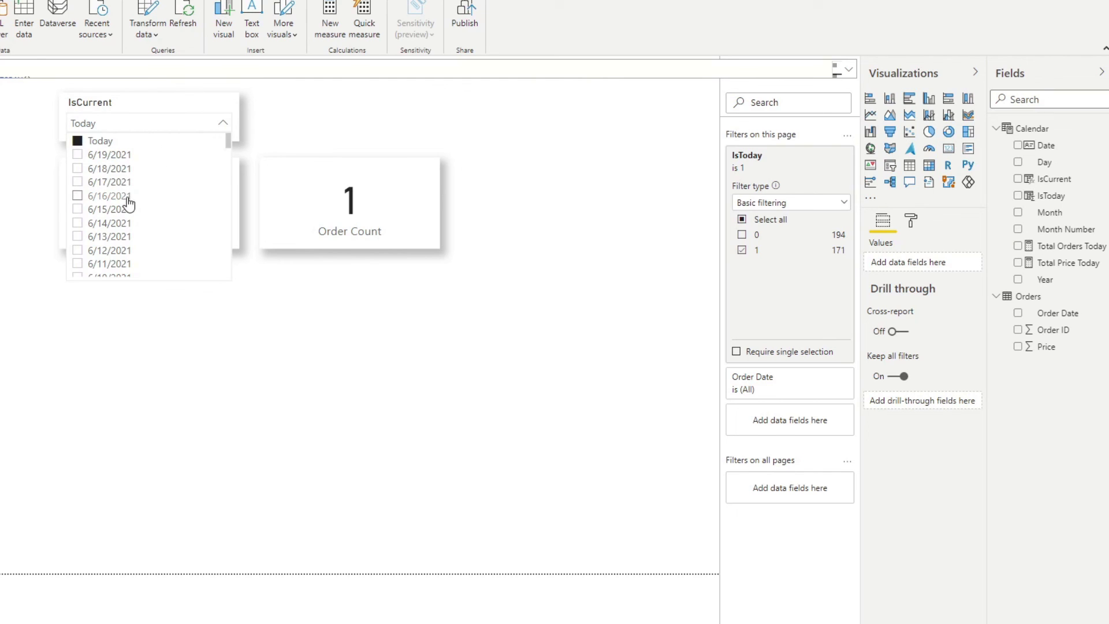
{"action": "scroll", "coordinate": [128, 204], "scroll_direction": "down", "scroll_amount": 8}
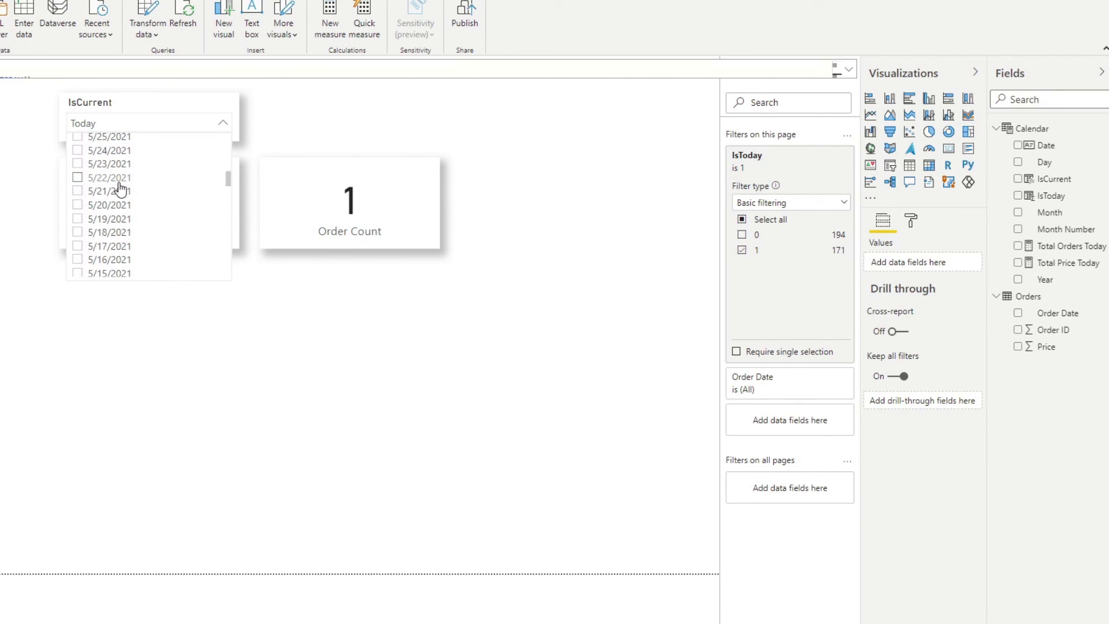
{"action": "left_click", "coordinate": [119, 181]}
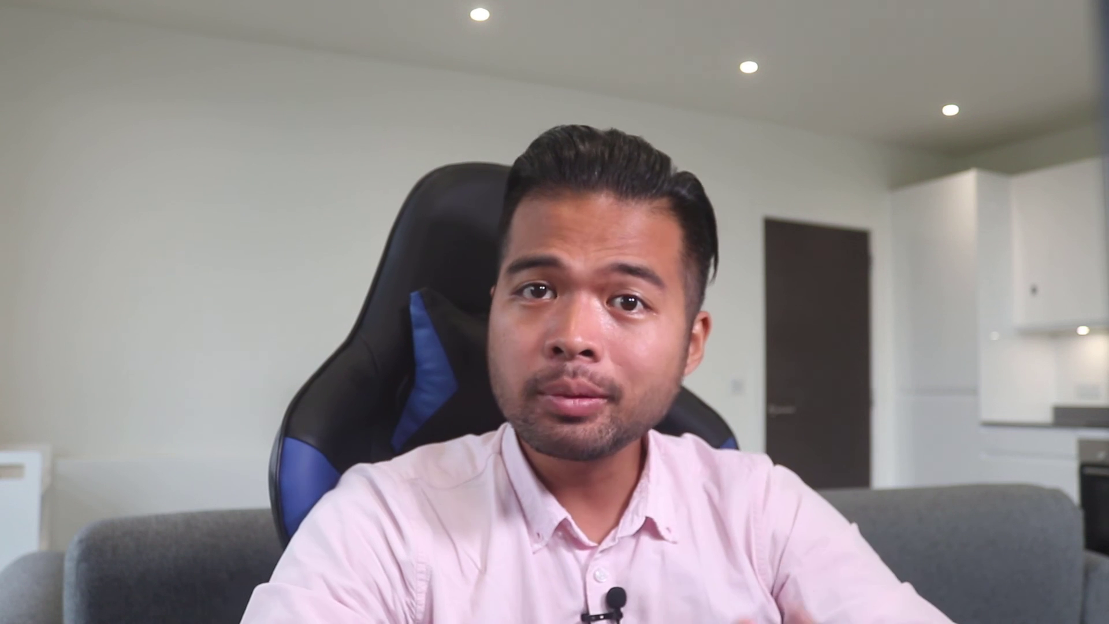